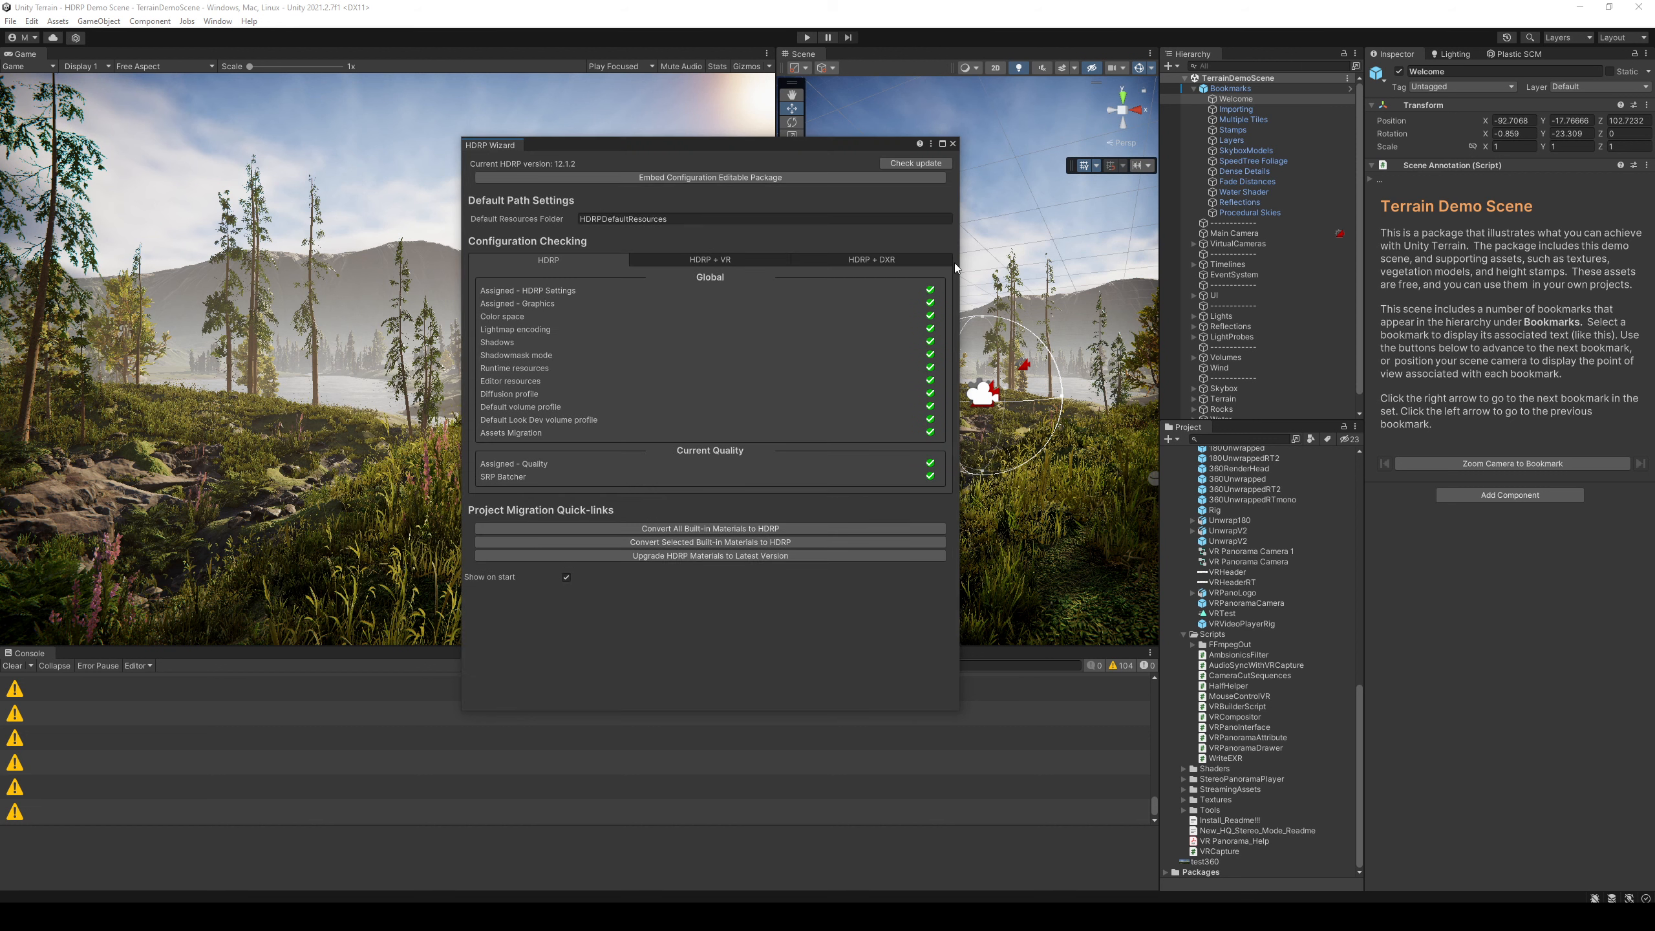
Step: Close the HDRP Wizard, collapse the Bookmarks group in the scene hierarchy and leave no object selected
left_click(954, 144)
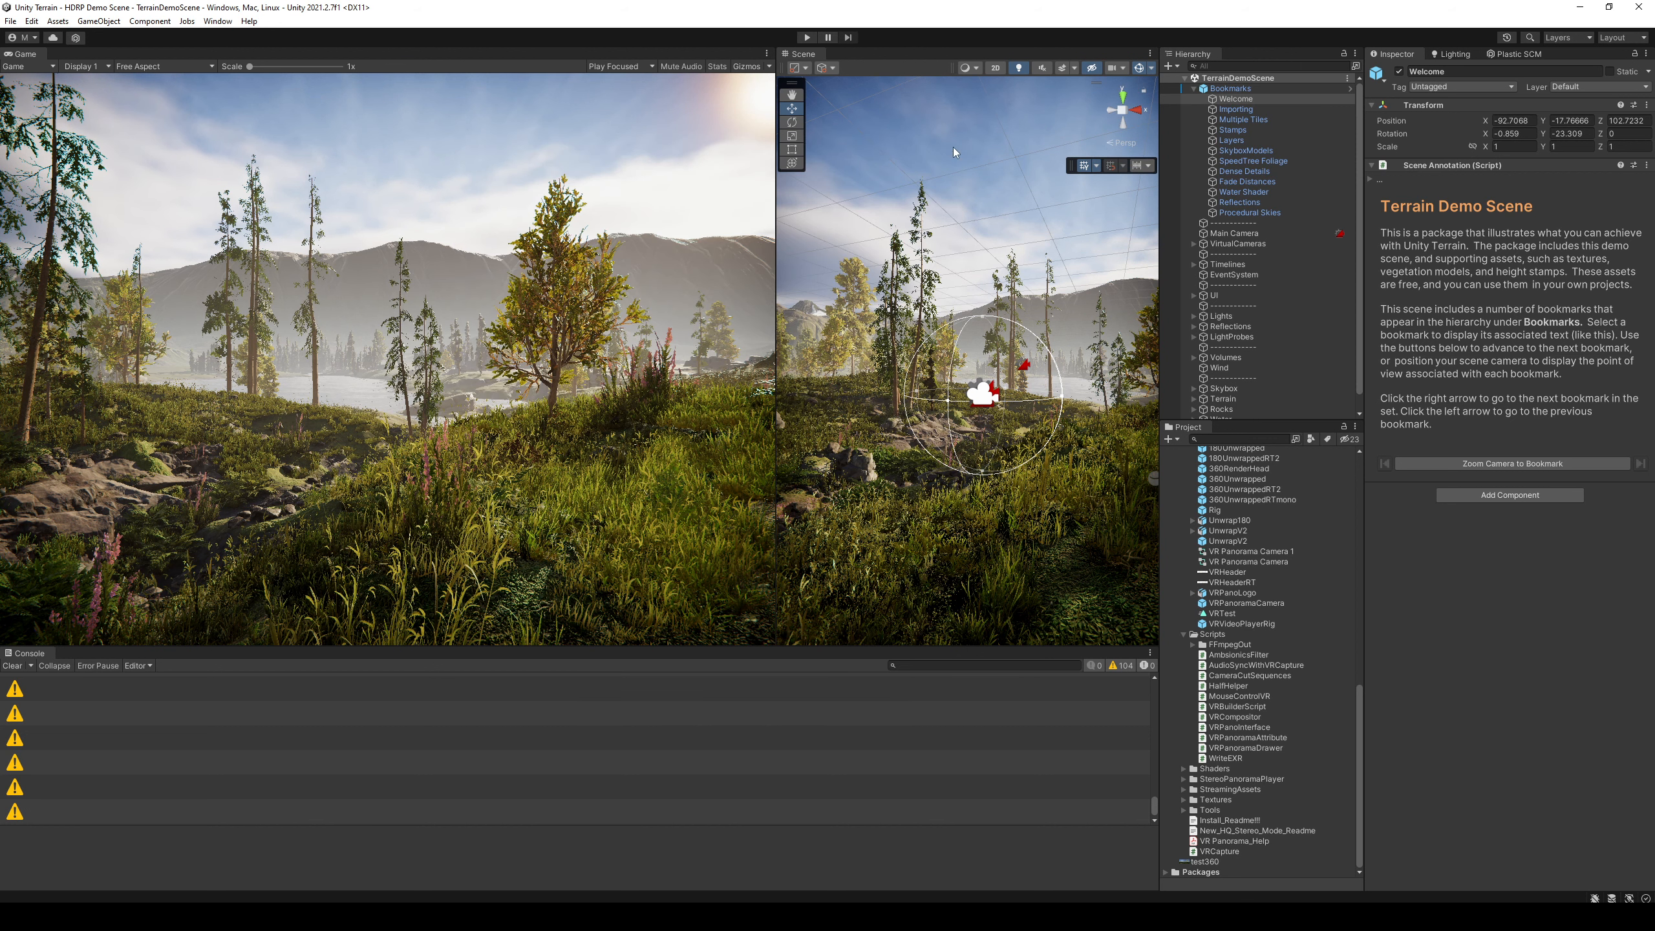
left_click(1193, 89)
left_click(1217, 363)
left_click(1224, 308)
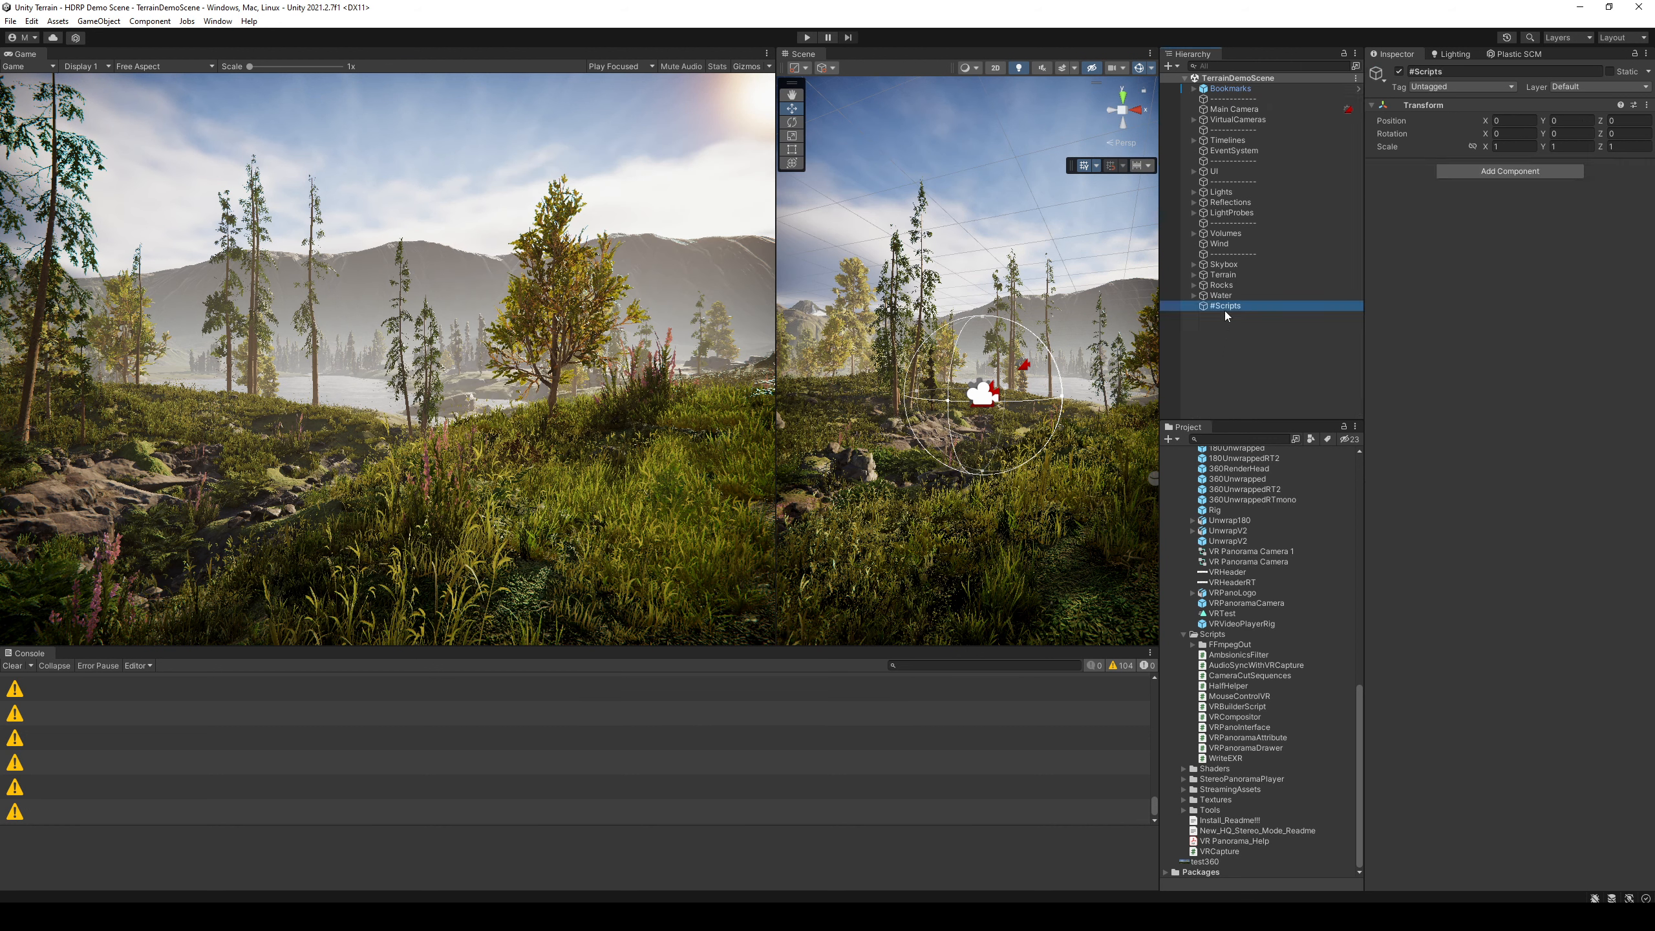
left_click(1228, 346)
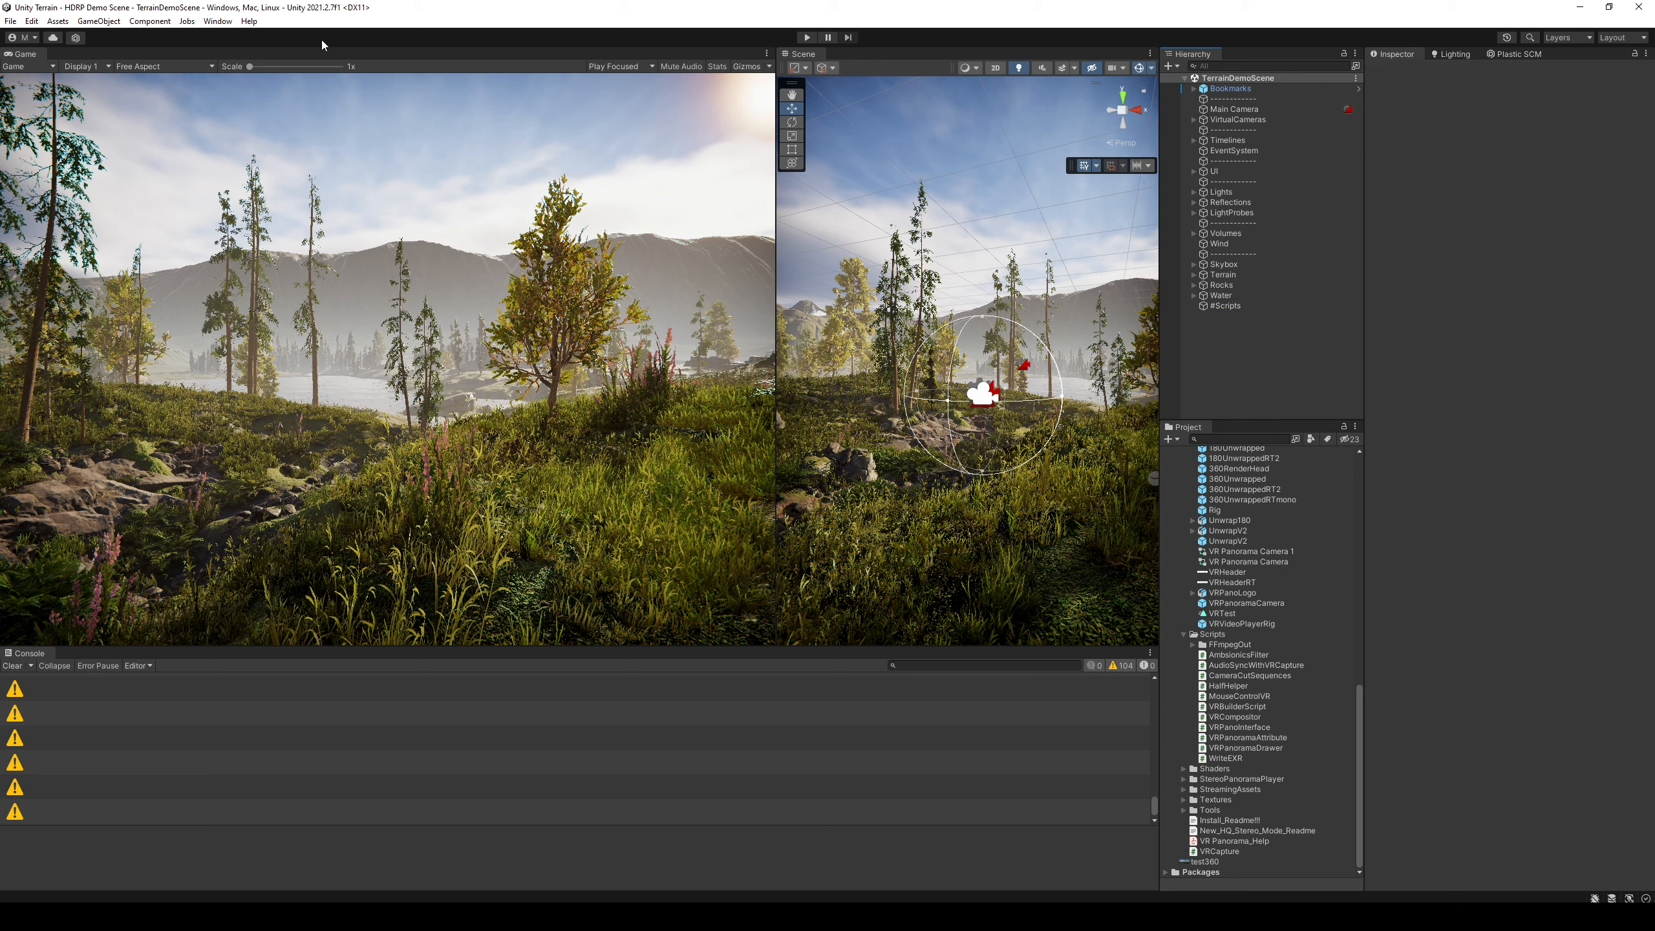
Step: Examine HDRenderPipelineGlobalSettings in HDRPDefaultResources, including the default Rendering frame settings for Camera, Realtime Reflection and Baked or Custom Reflection
scroll(1279, 551, "up", 15)
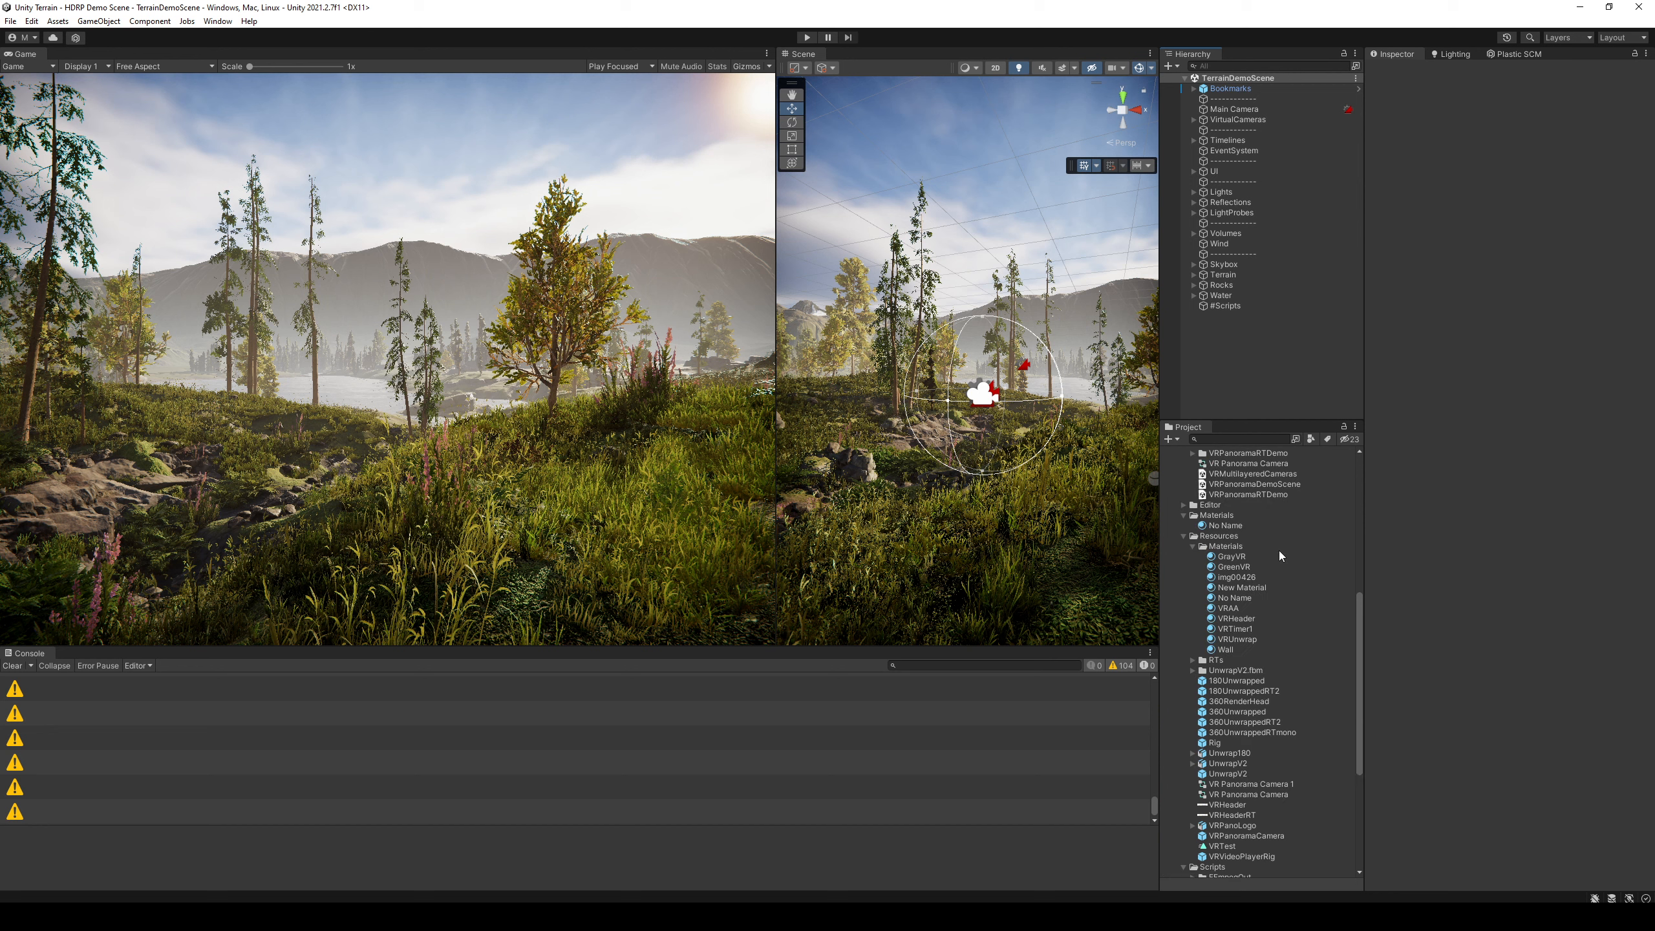
left_click(1174, 517)
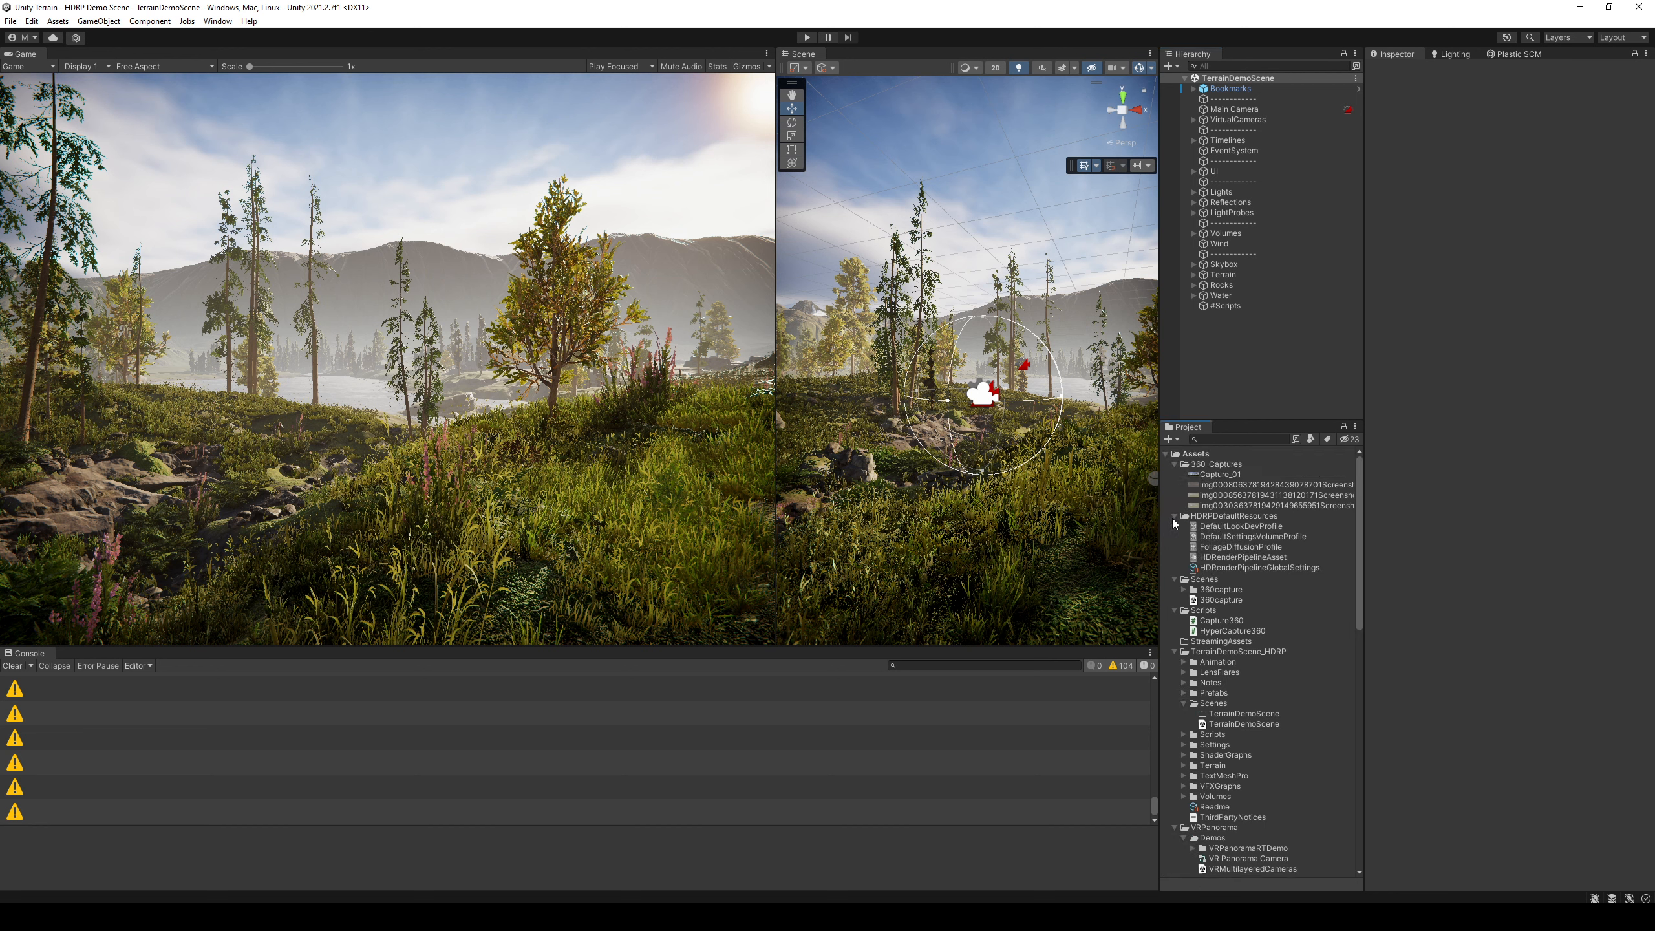
left_click(1252, 568)
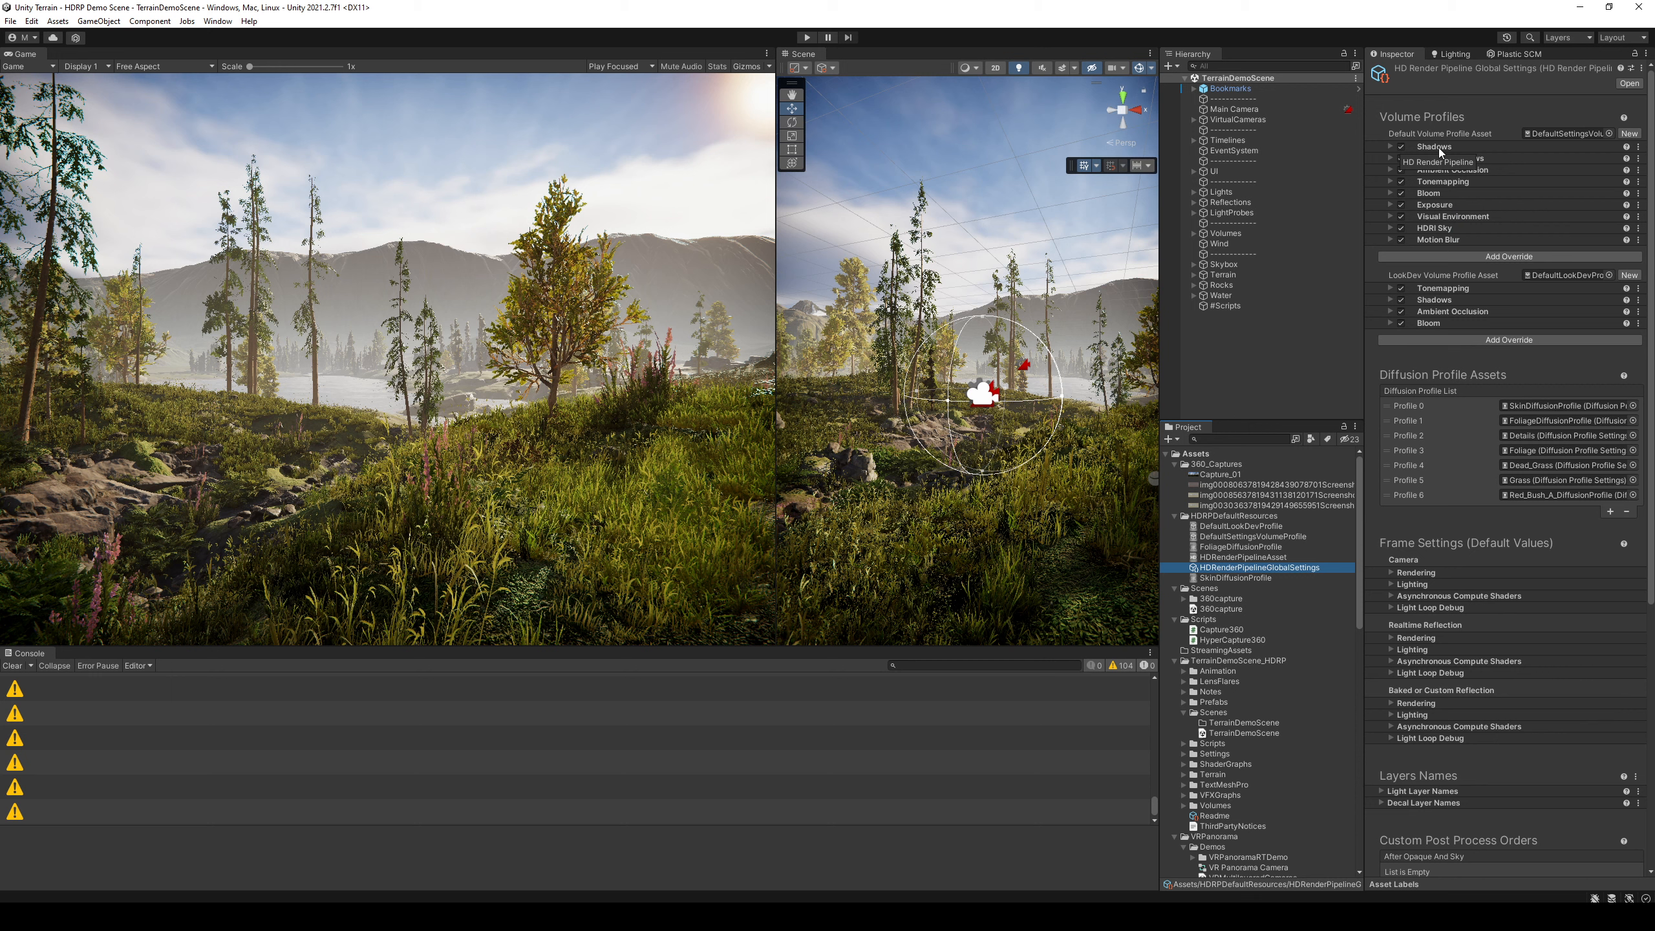
scroll(1437, 424, "down", 3)
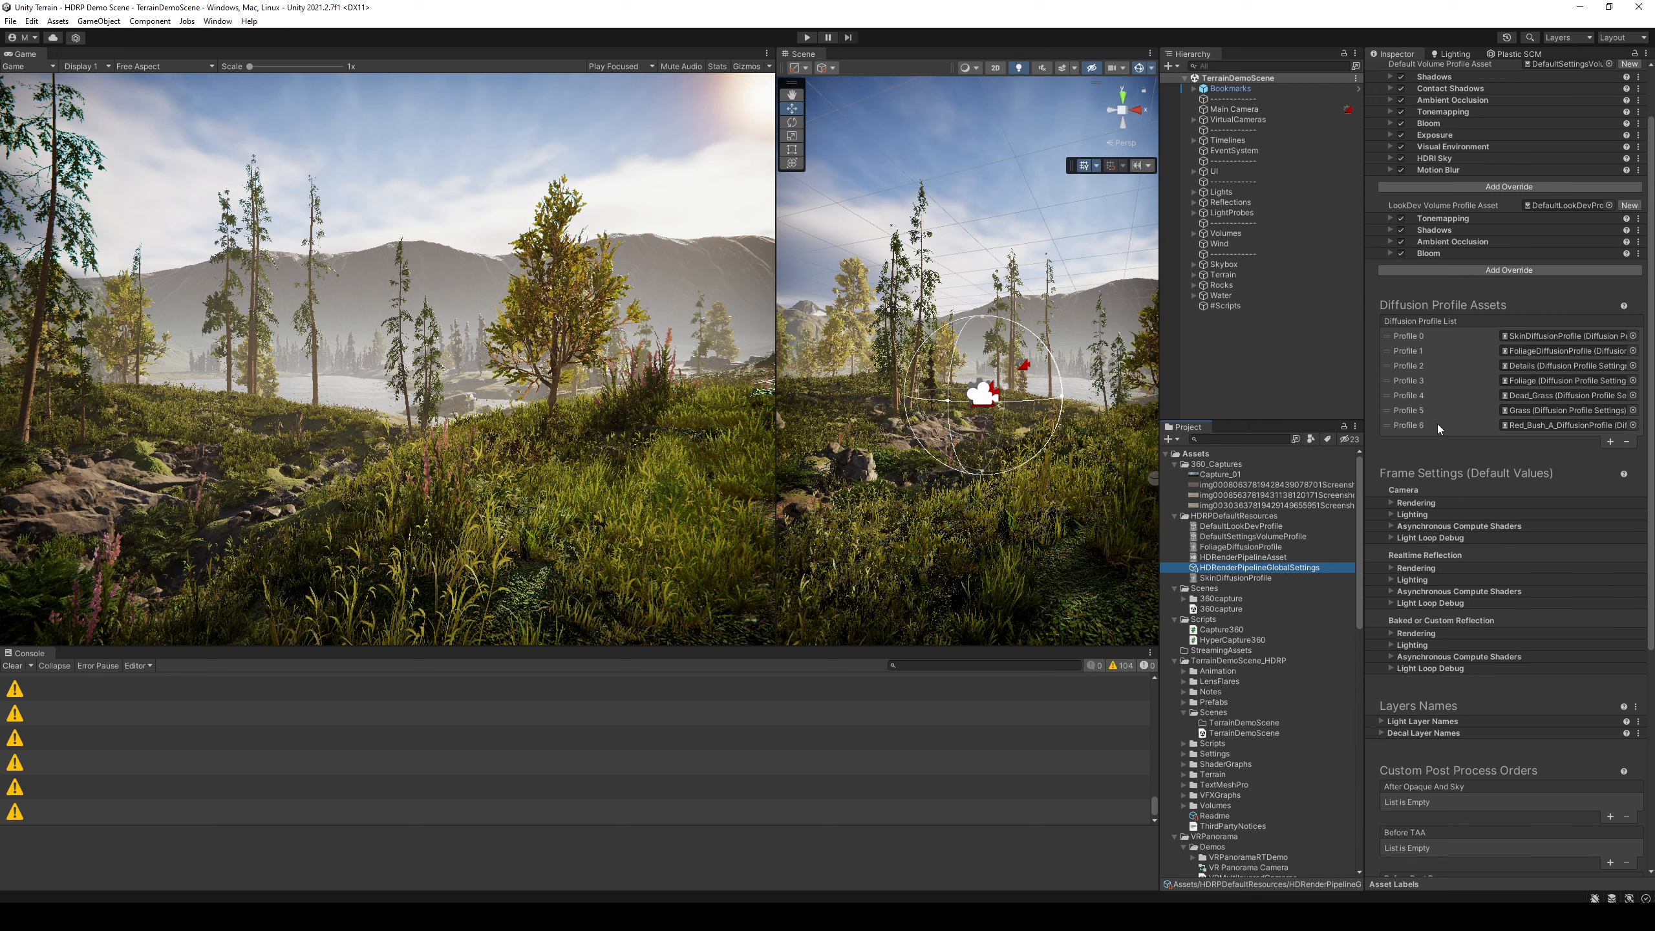
left_click(1416, 505)
scroll(1417, 503, "down", 20)
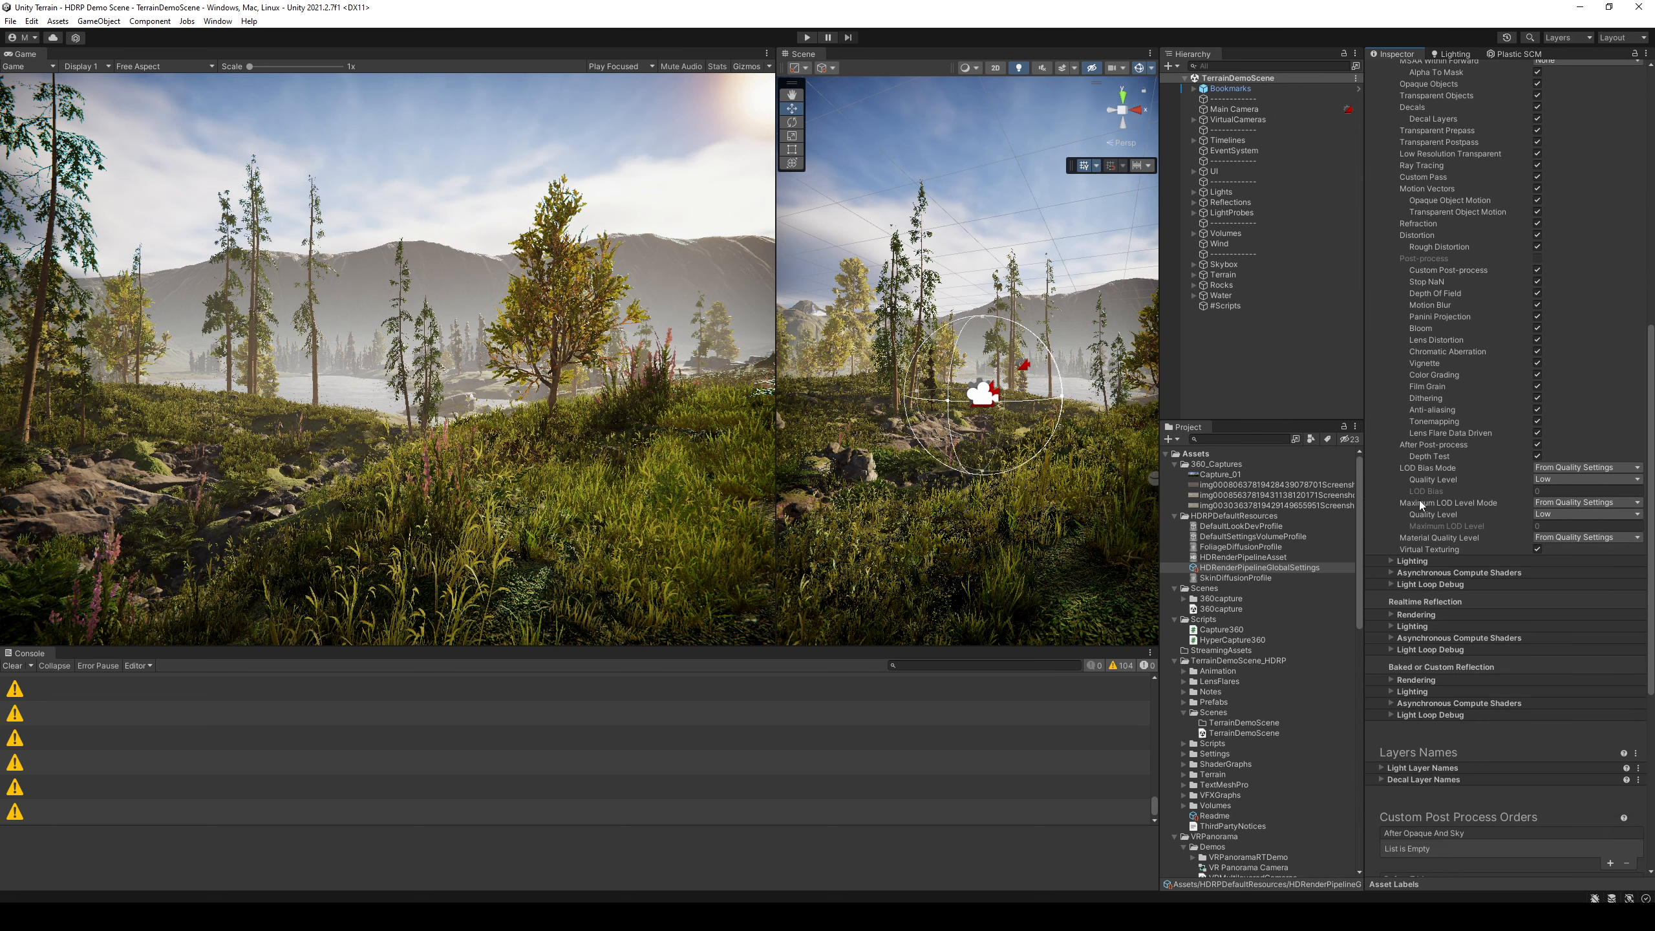
left_click(1416, 615)
scroll(1427, 607, "down", 20)
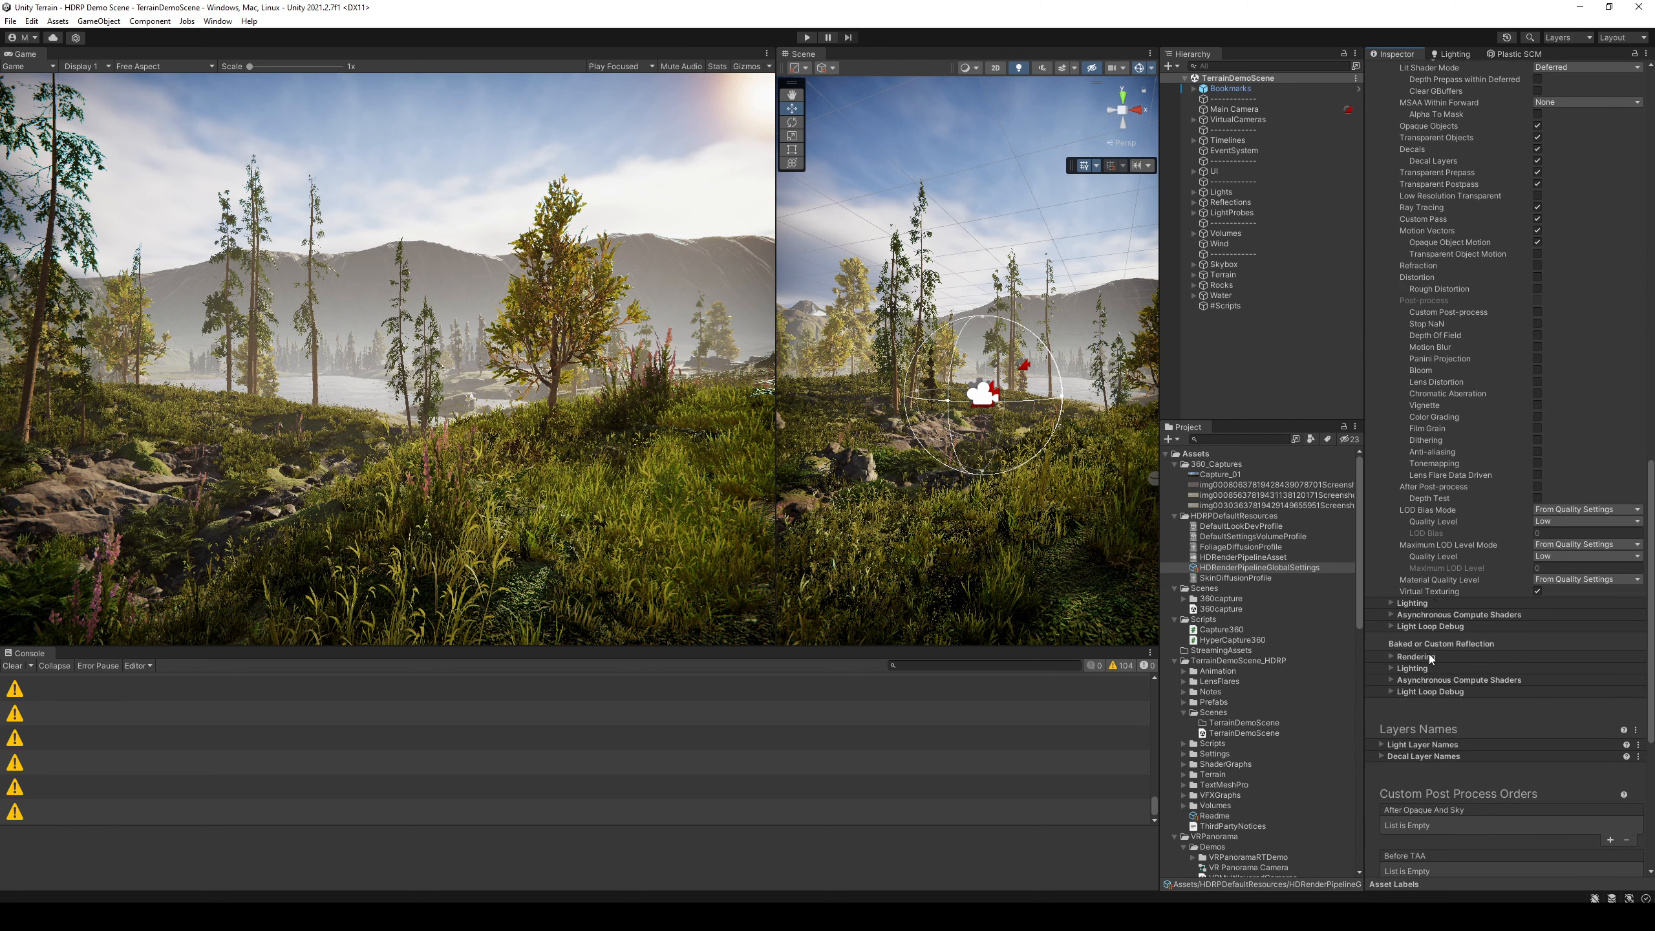
left_click(1427, 655)
scroll(1438, 639, "down", 20)
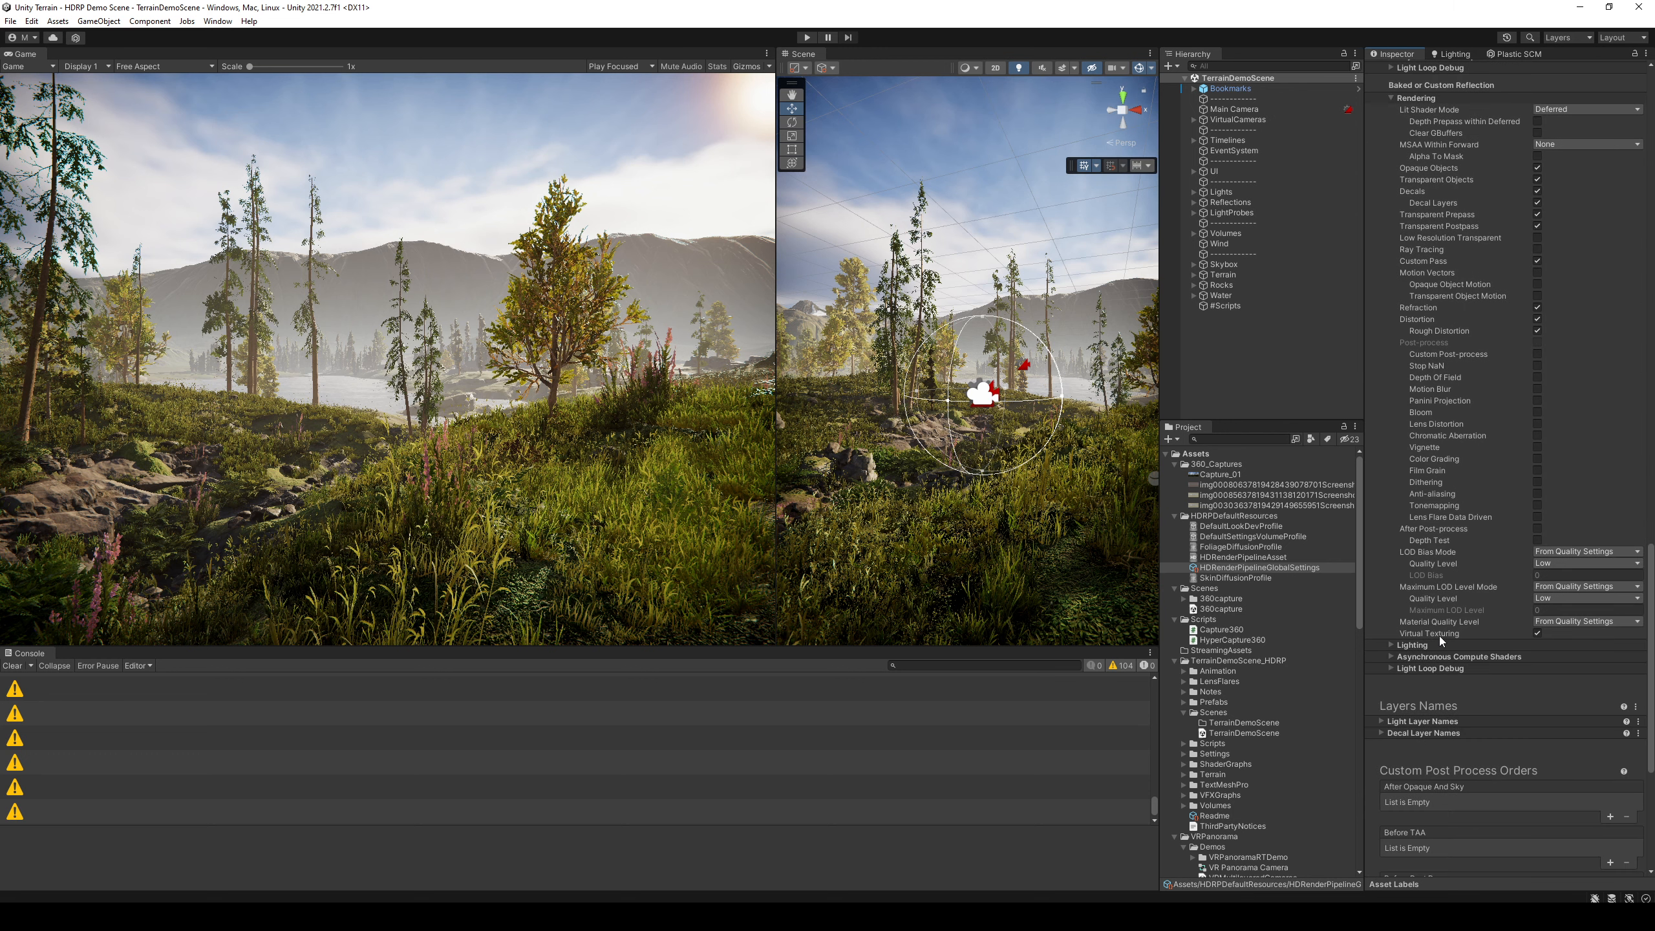
scroll(1456, 674, "down", 15)
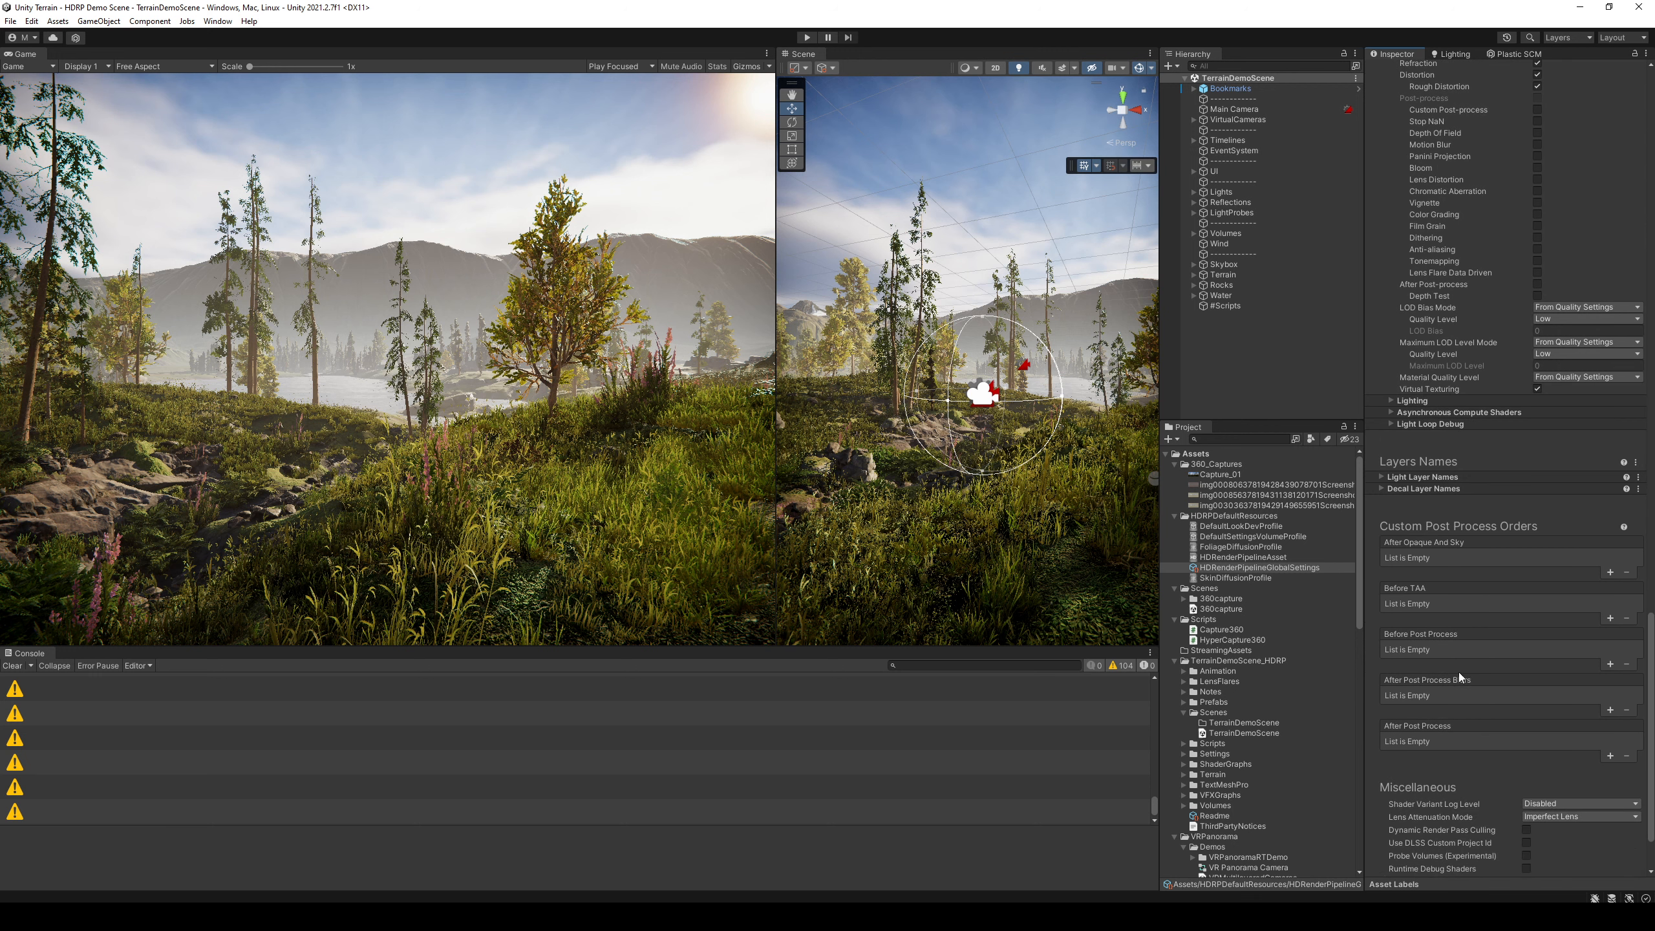
scroll(1459, 673, "down", 5)
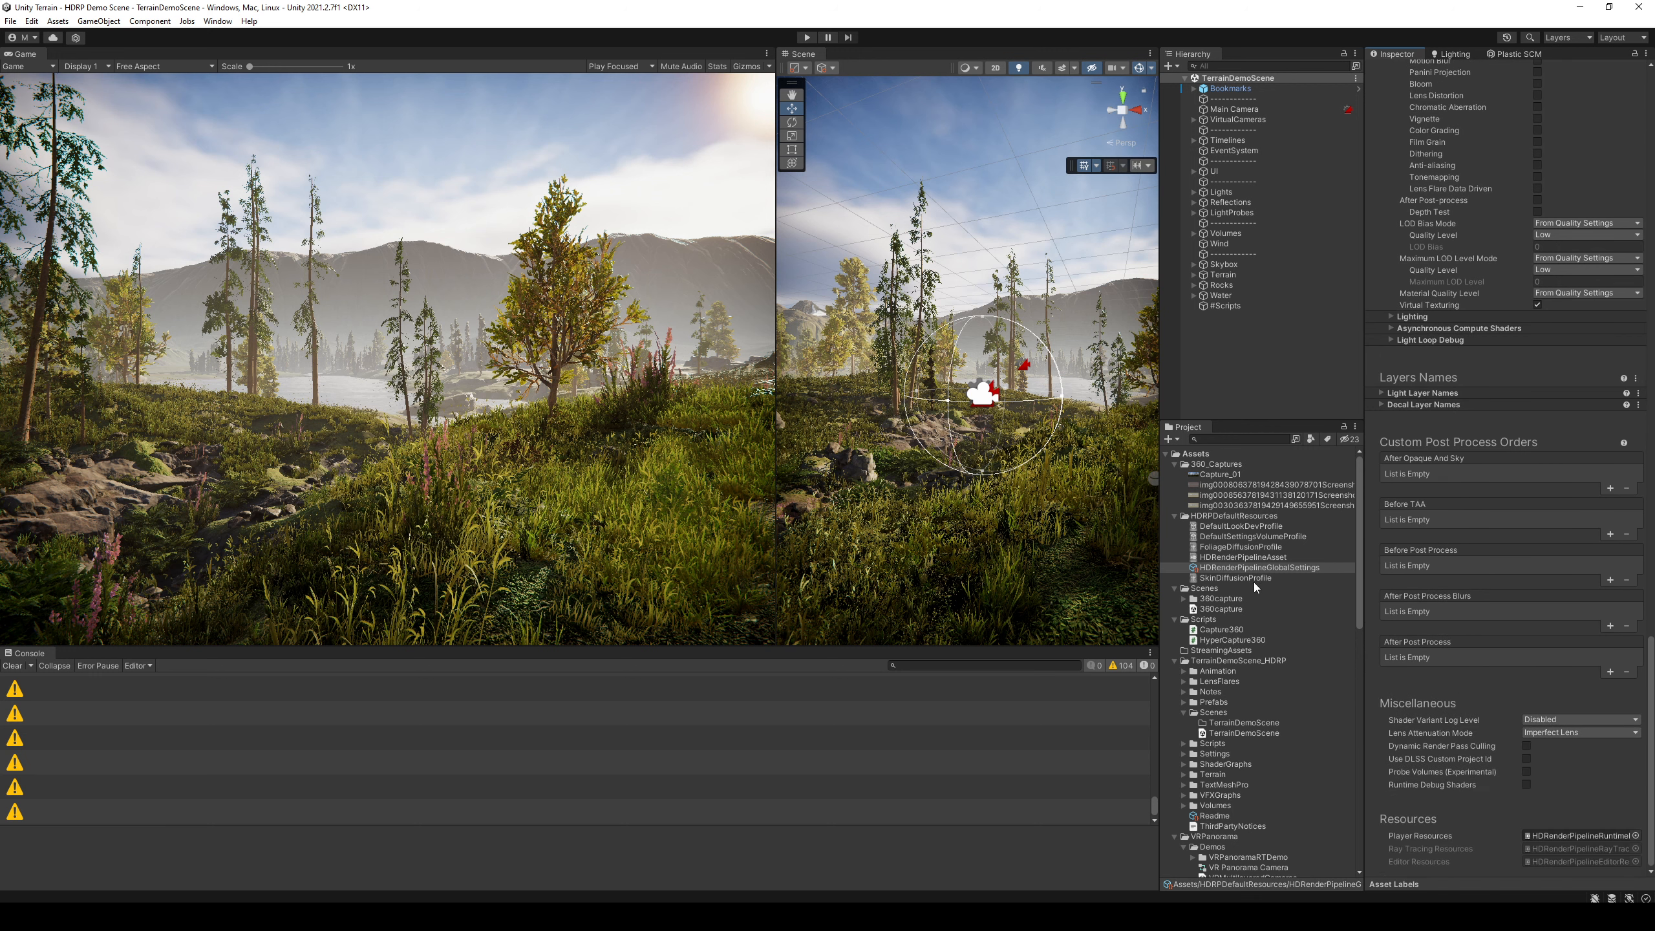
Step: Enable dynamic resolution and DLSS in the HDRenderPipelineAsset
left_click(1244, 557)
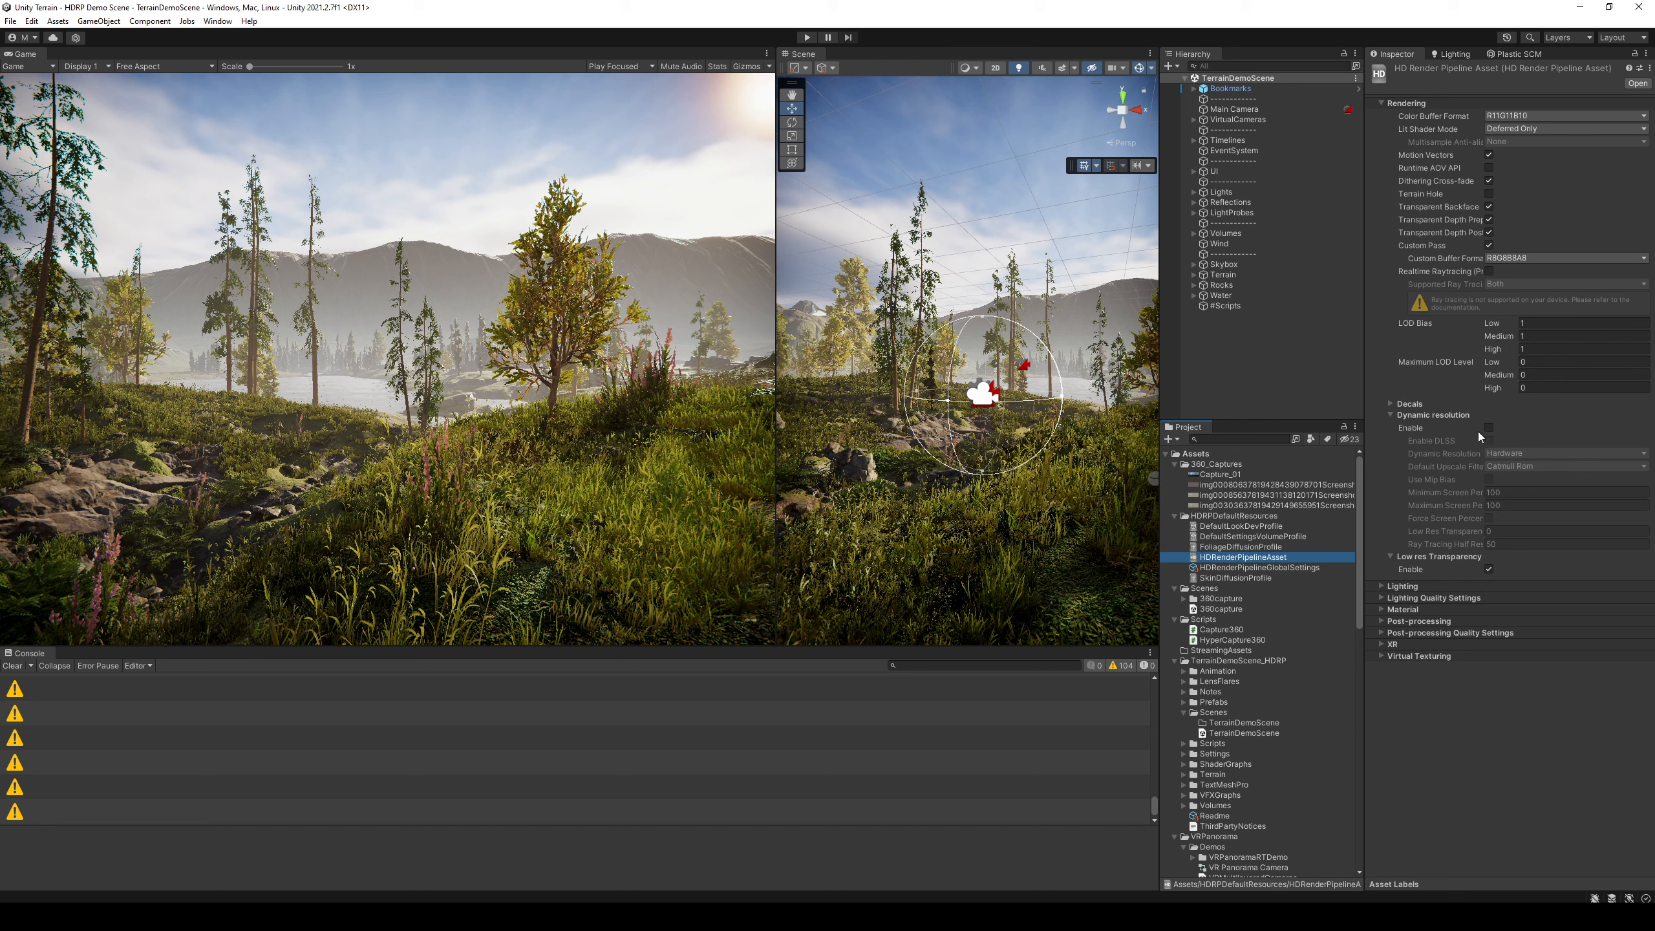
left_click(1490, 428)
left_click(1490, 441)
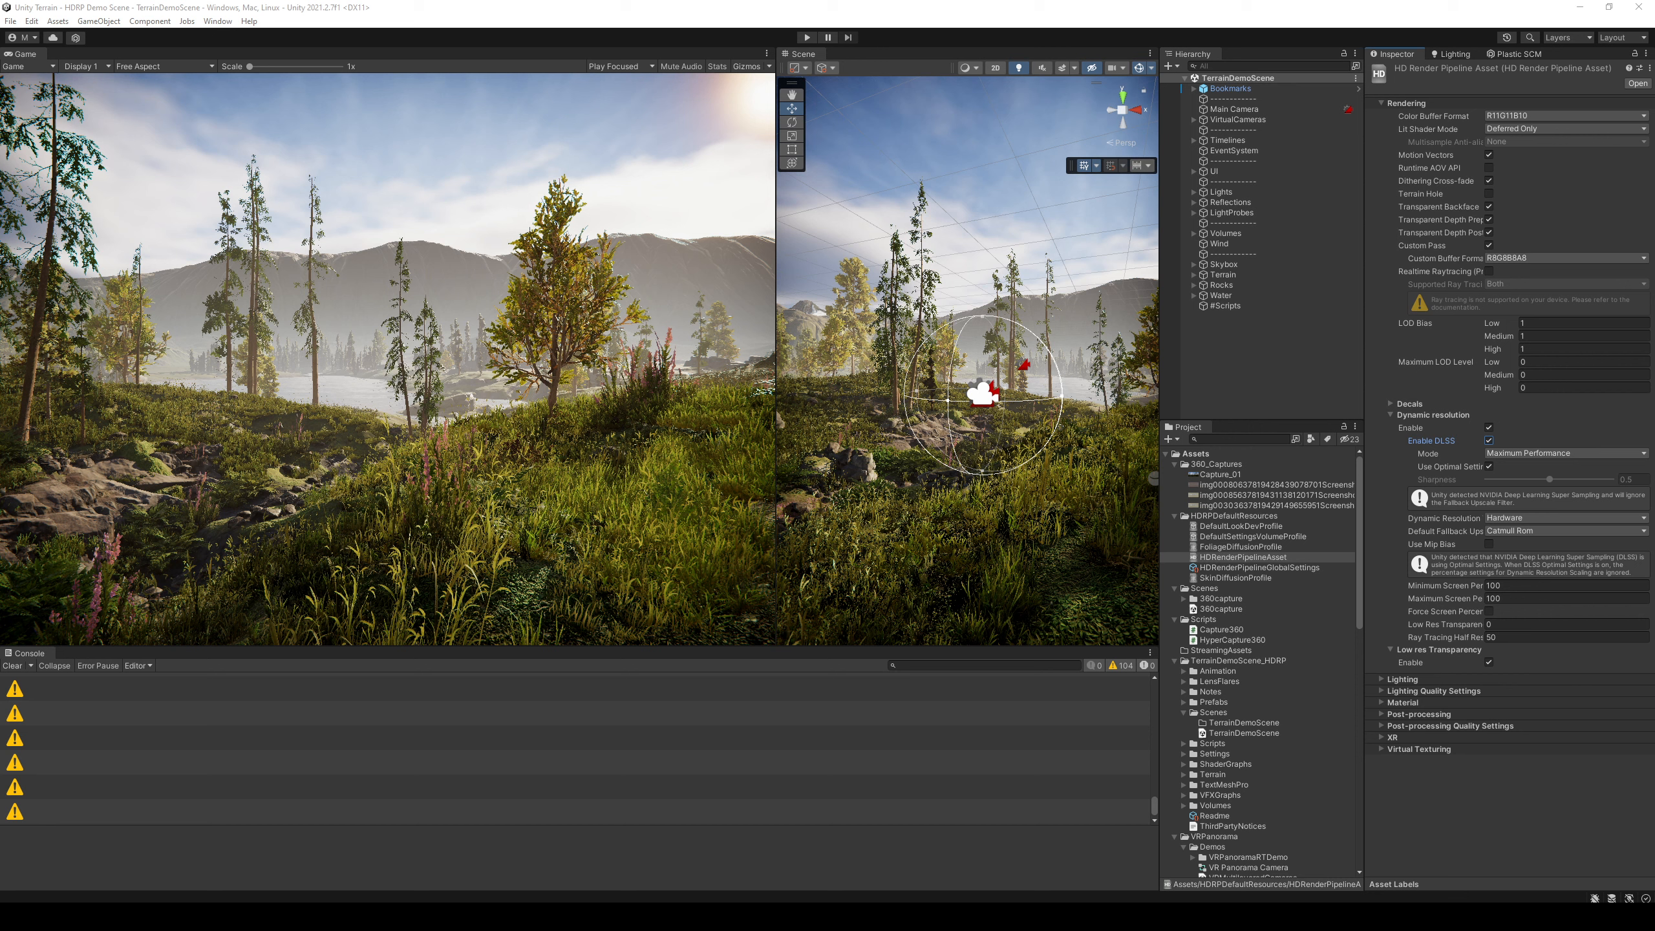
Step: Open the Package Manager and search for "NVIDIA" among the project's packages and in the Unity Registry
left_click(218, 21)
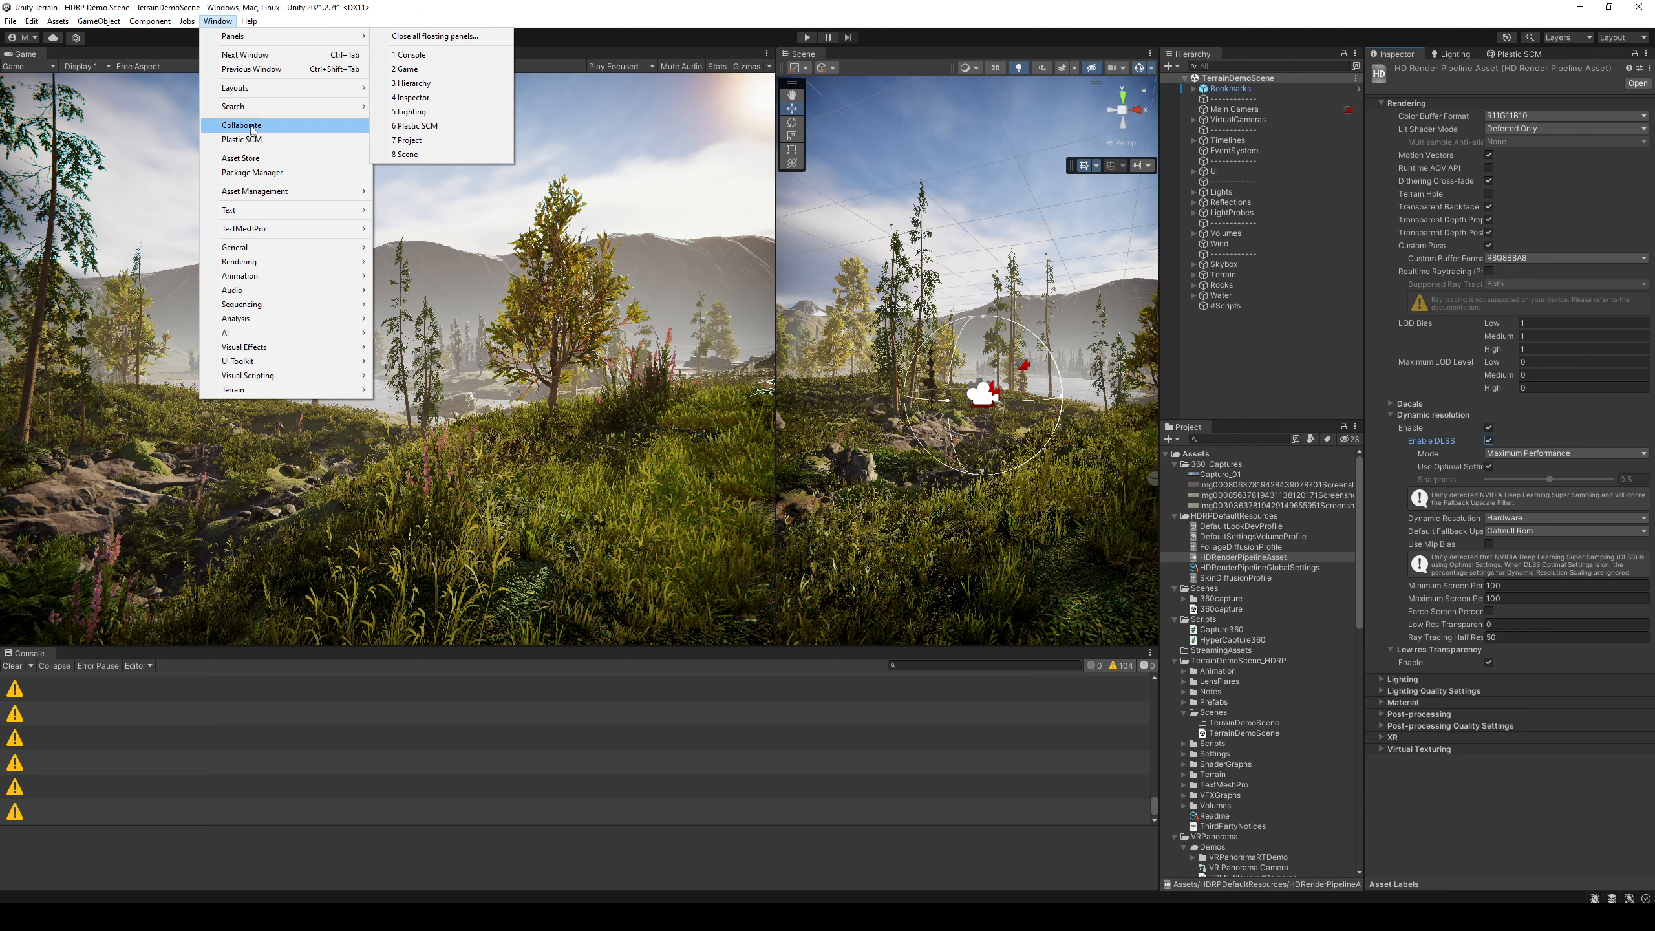
left_click(306, 170)
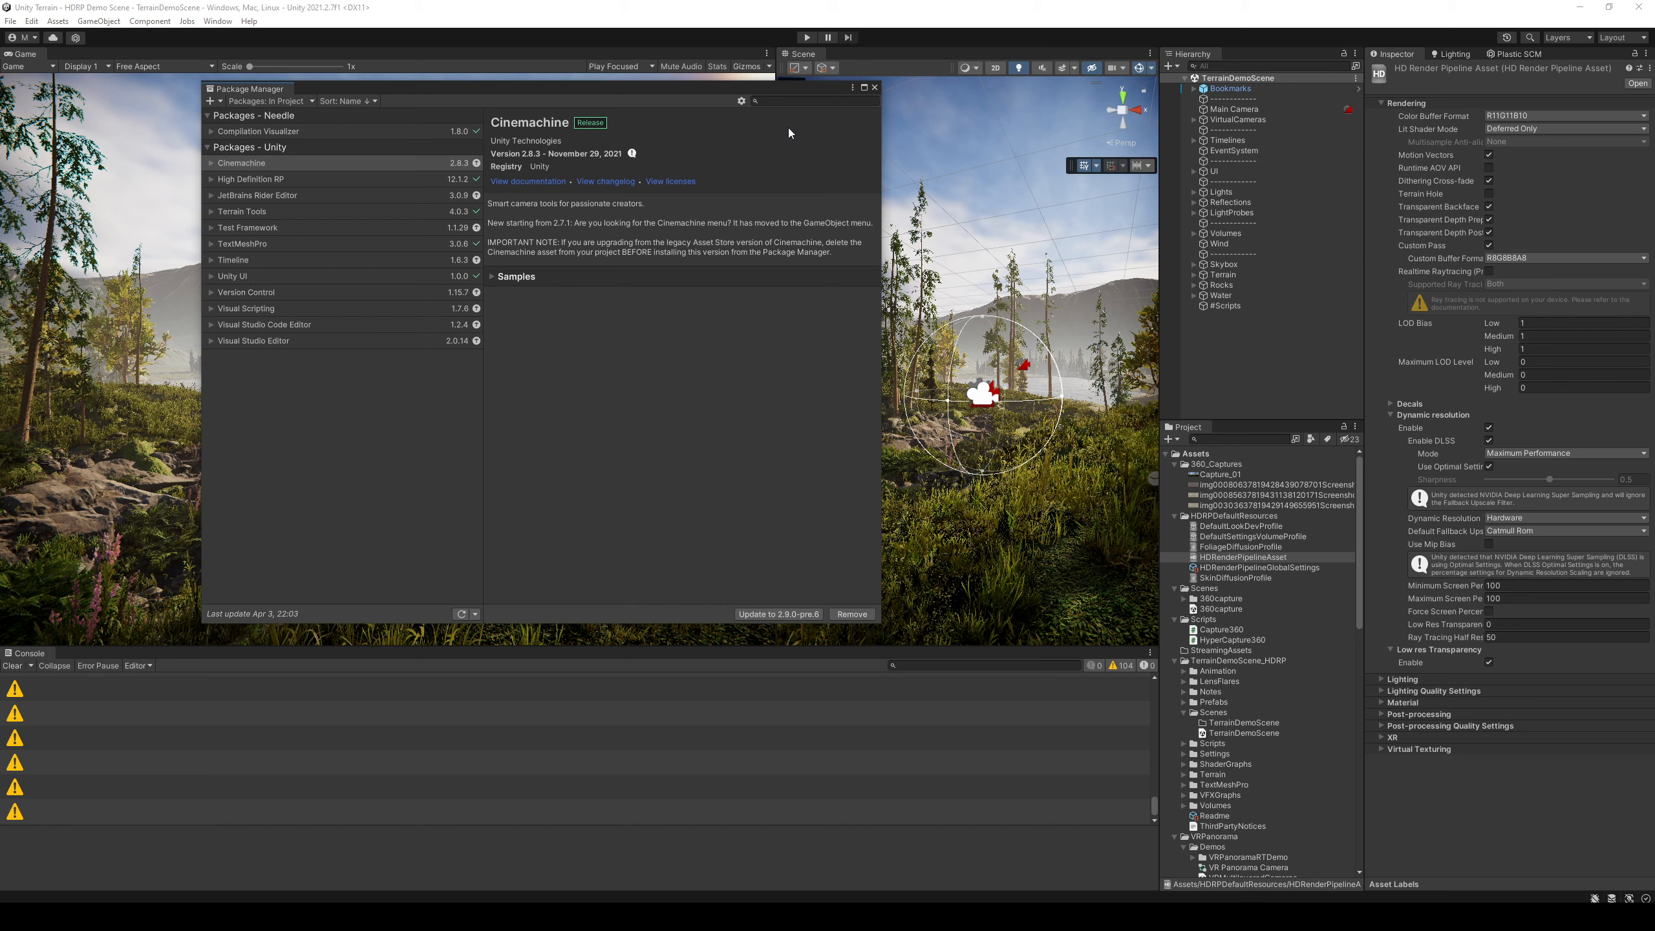
left_click(789, 103)
type("NVIDIA")
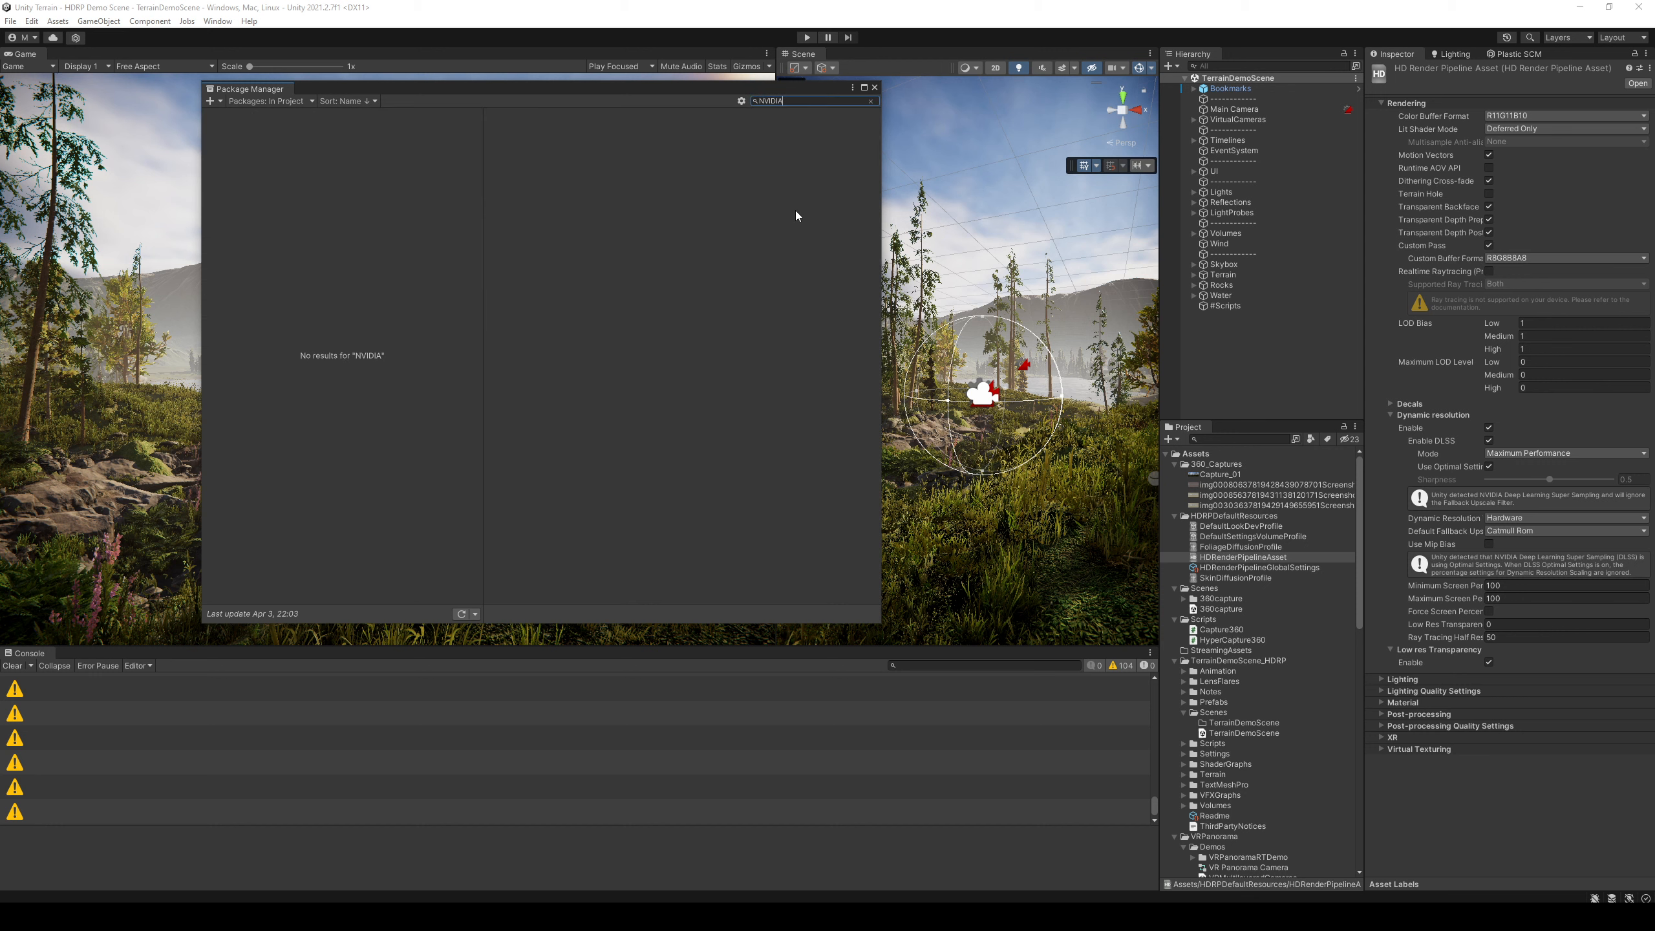
left_click(297, 101)
left_click(287, 116)
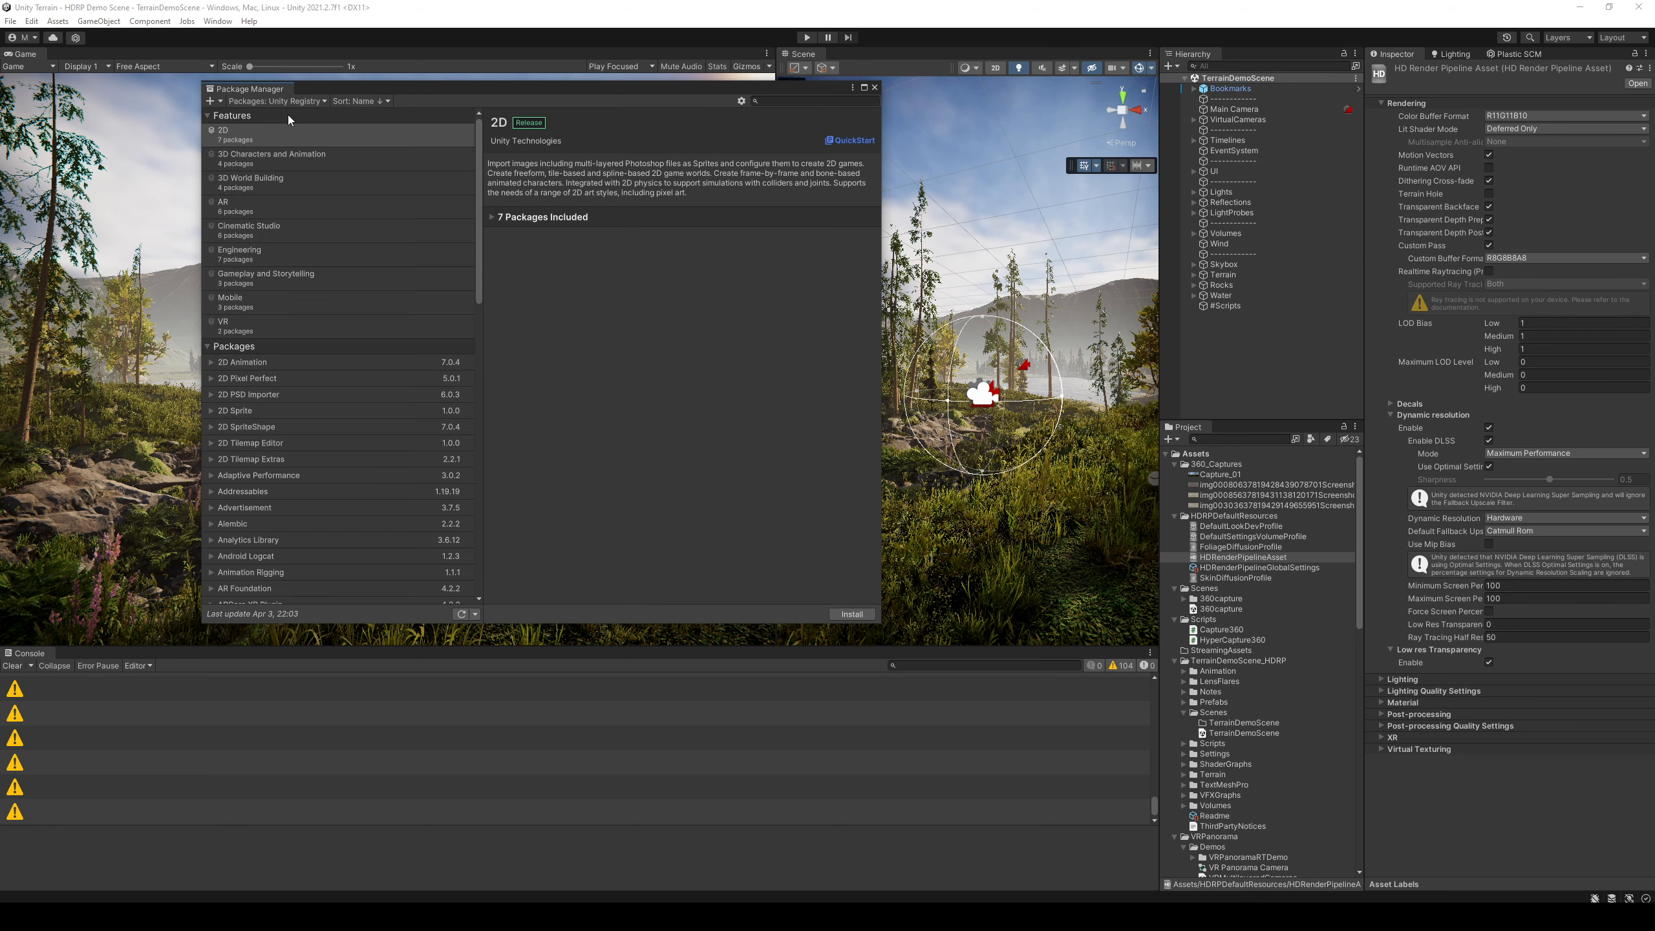
left_click(786, 101)
type("NVIDIA")
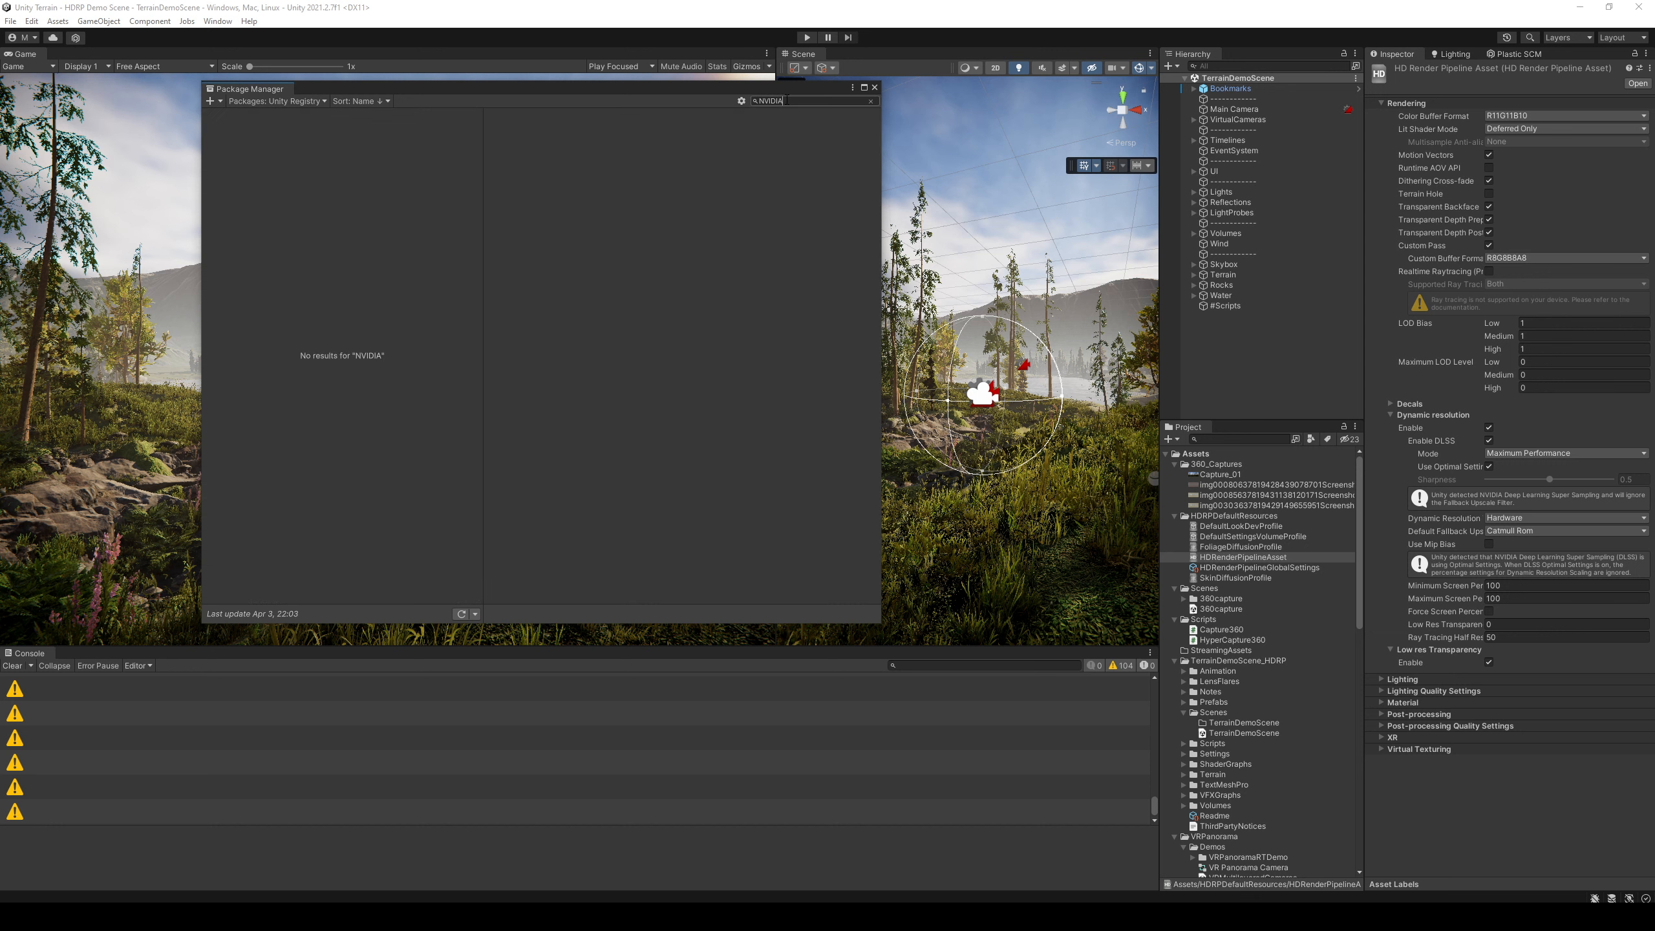
Step: Clear the package search and check the Package Manager's advanced project settings for pre-release packages and scoped registries
left_click(871, 101)
left_click(741, 101)
left_click(781, 115)
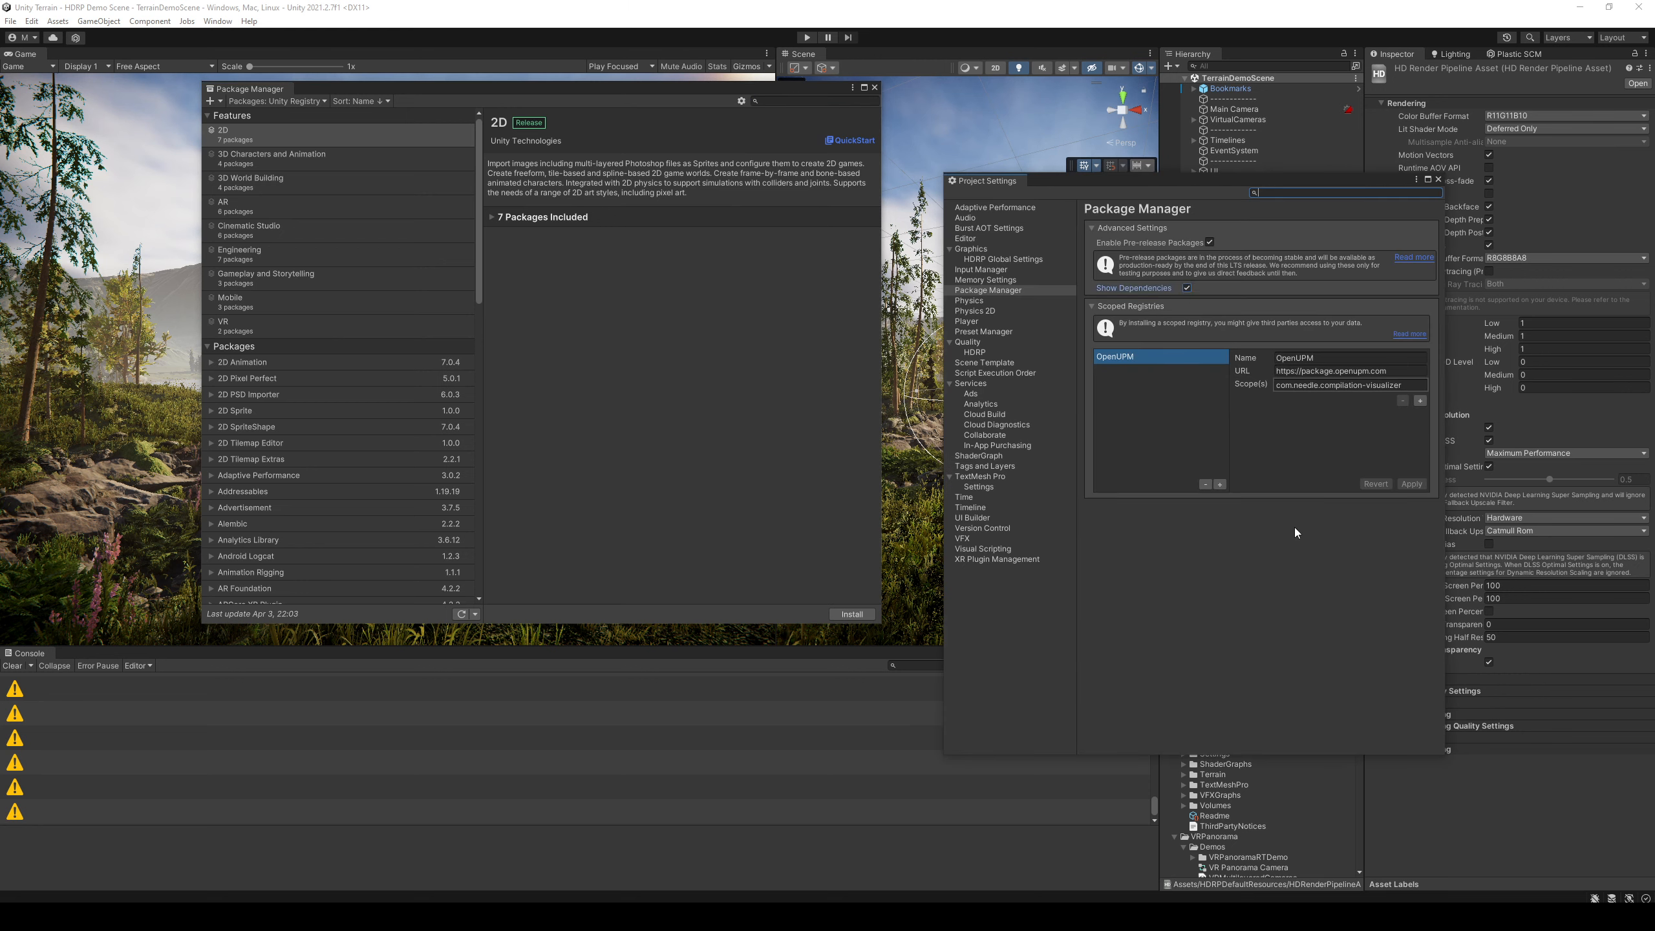
left_click(1438, 179)
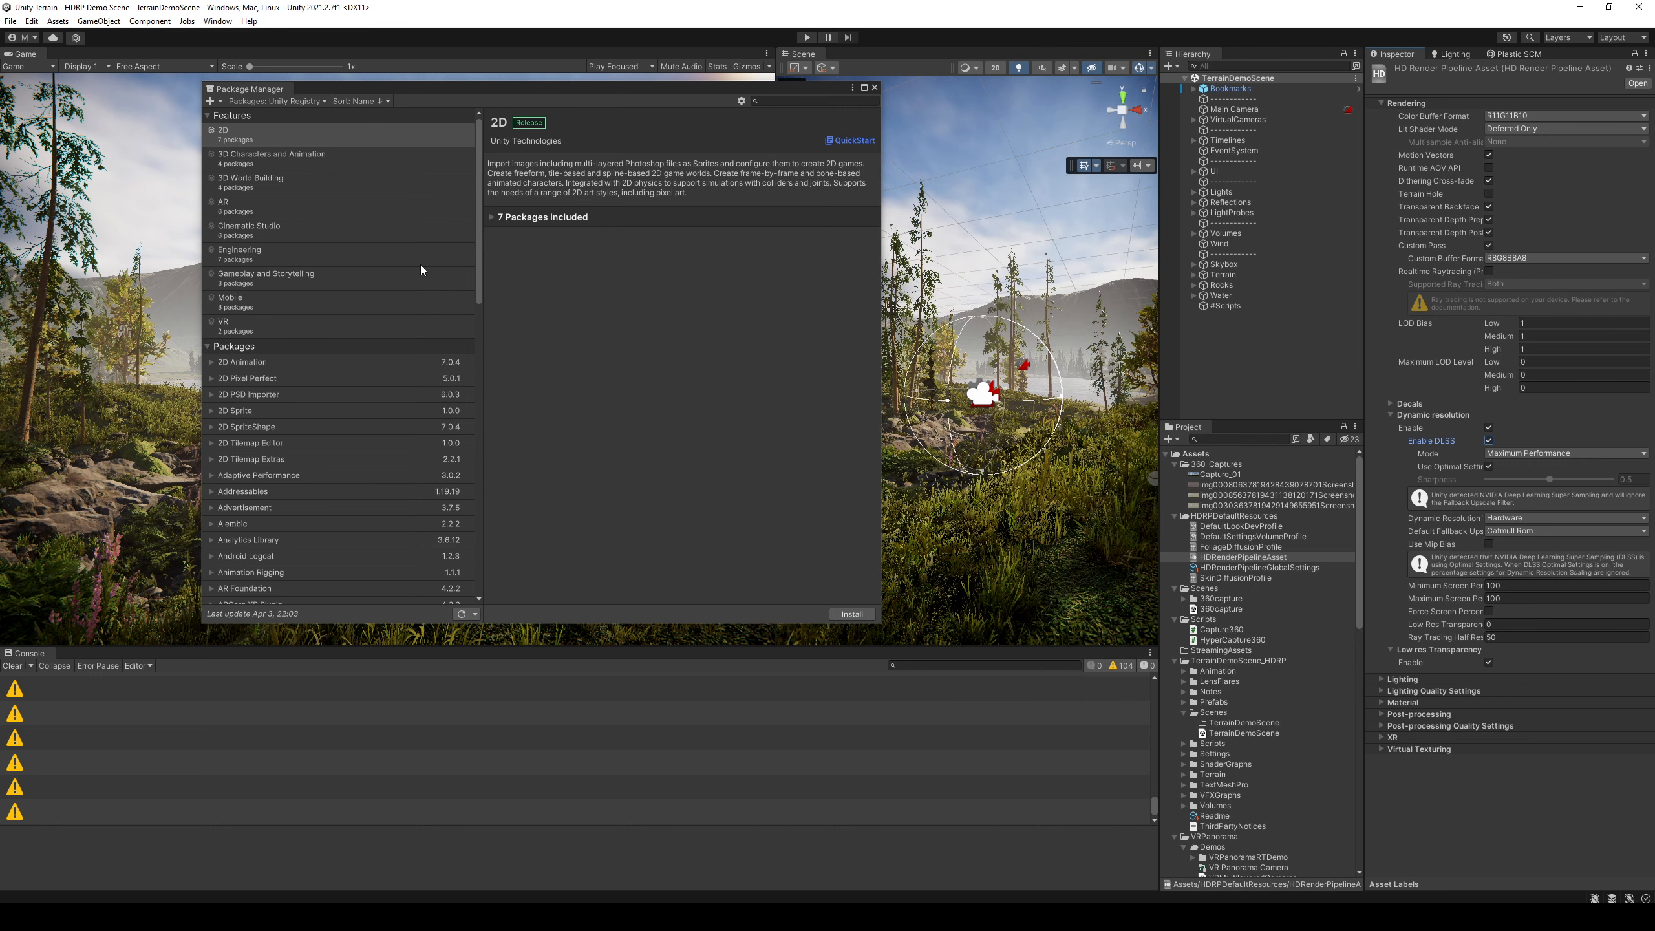
Step: List the packages in the project and inspect the dependencies, samples and versions of High Definition RP and High Definition RP Config
left_click(290, 103)
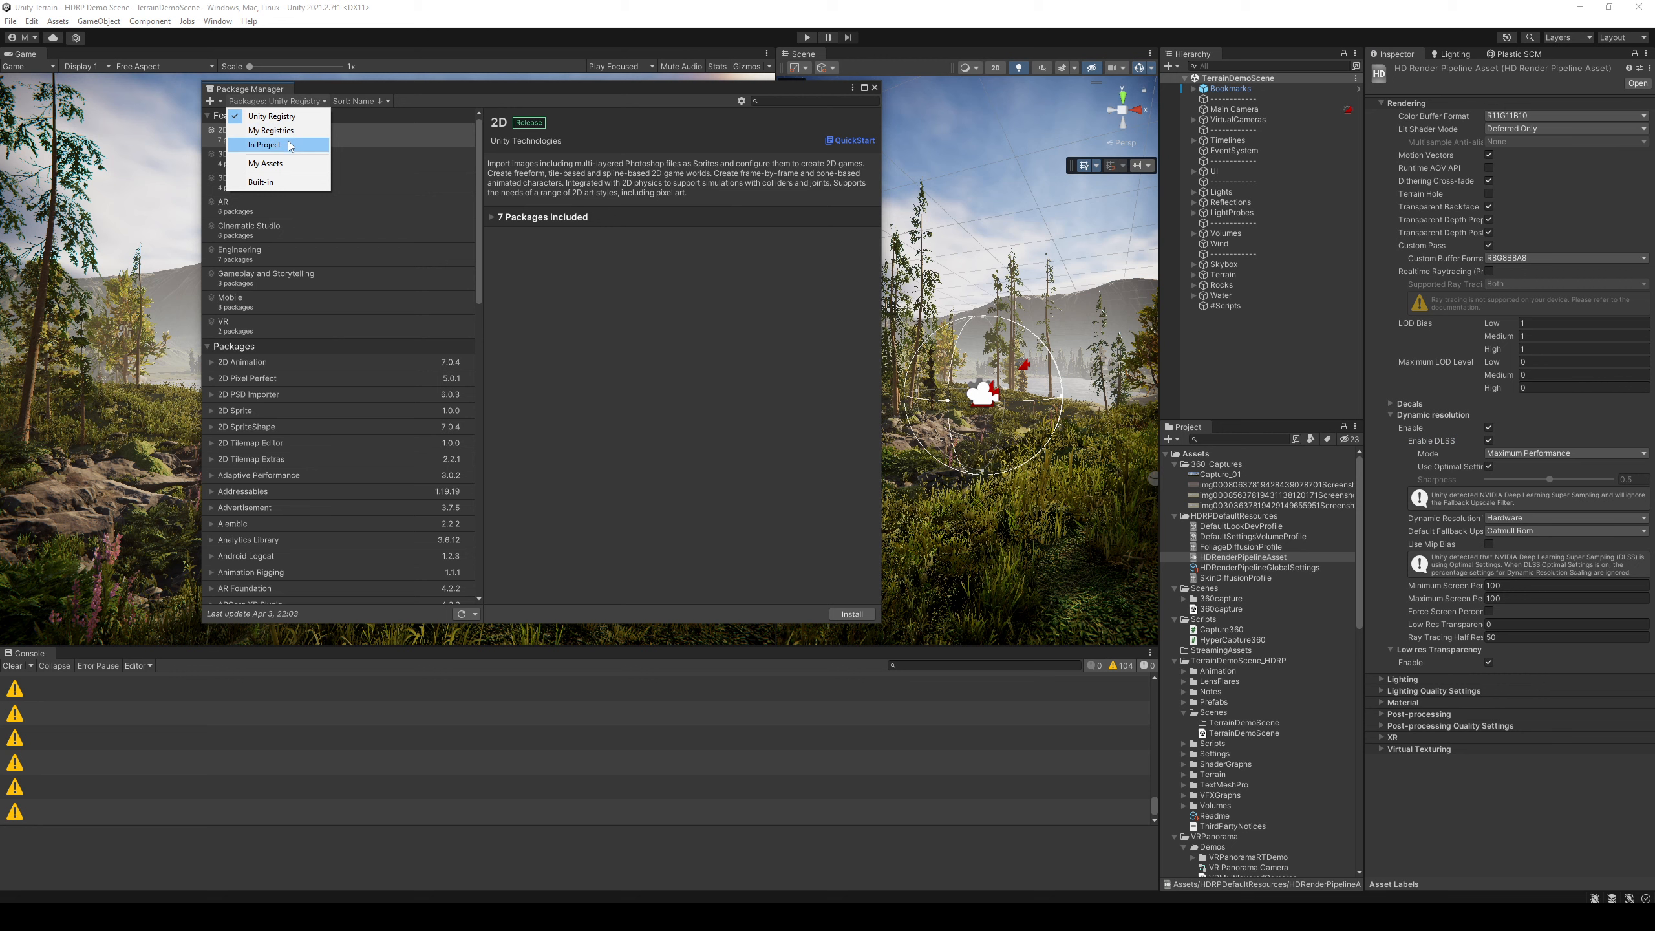
left_click(291, 145)
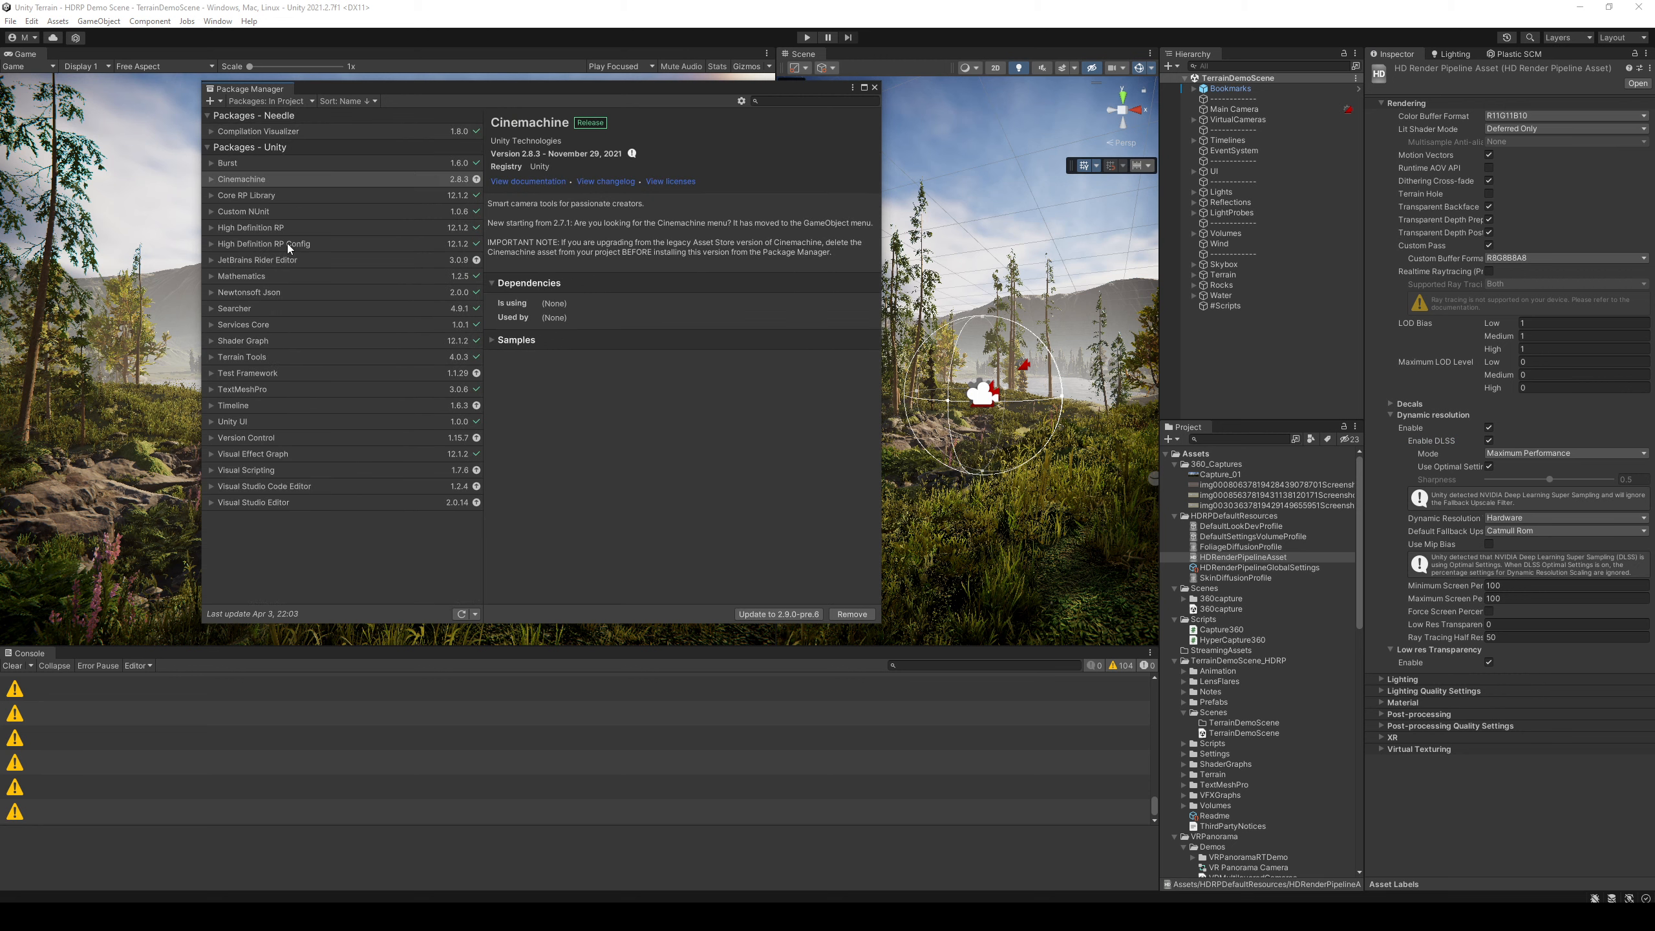
left_click(233, 230)
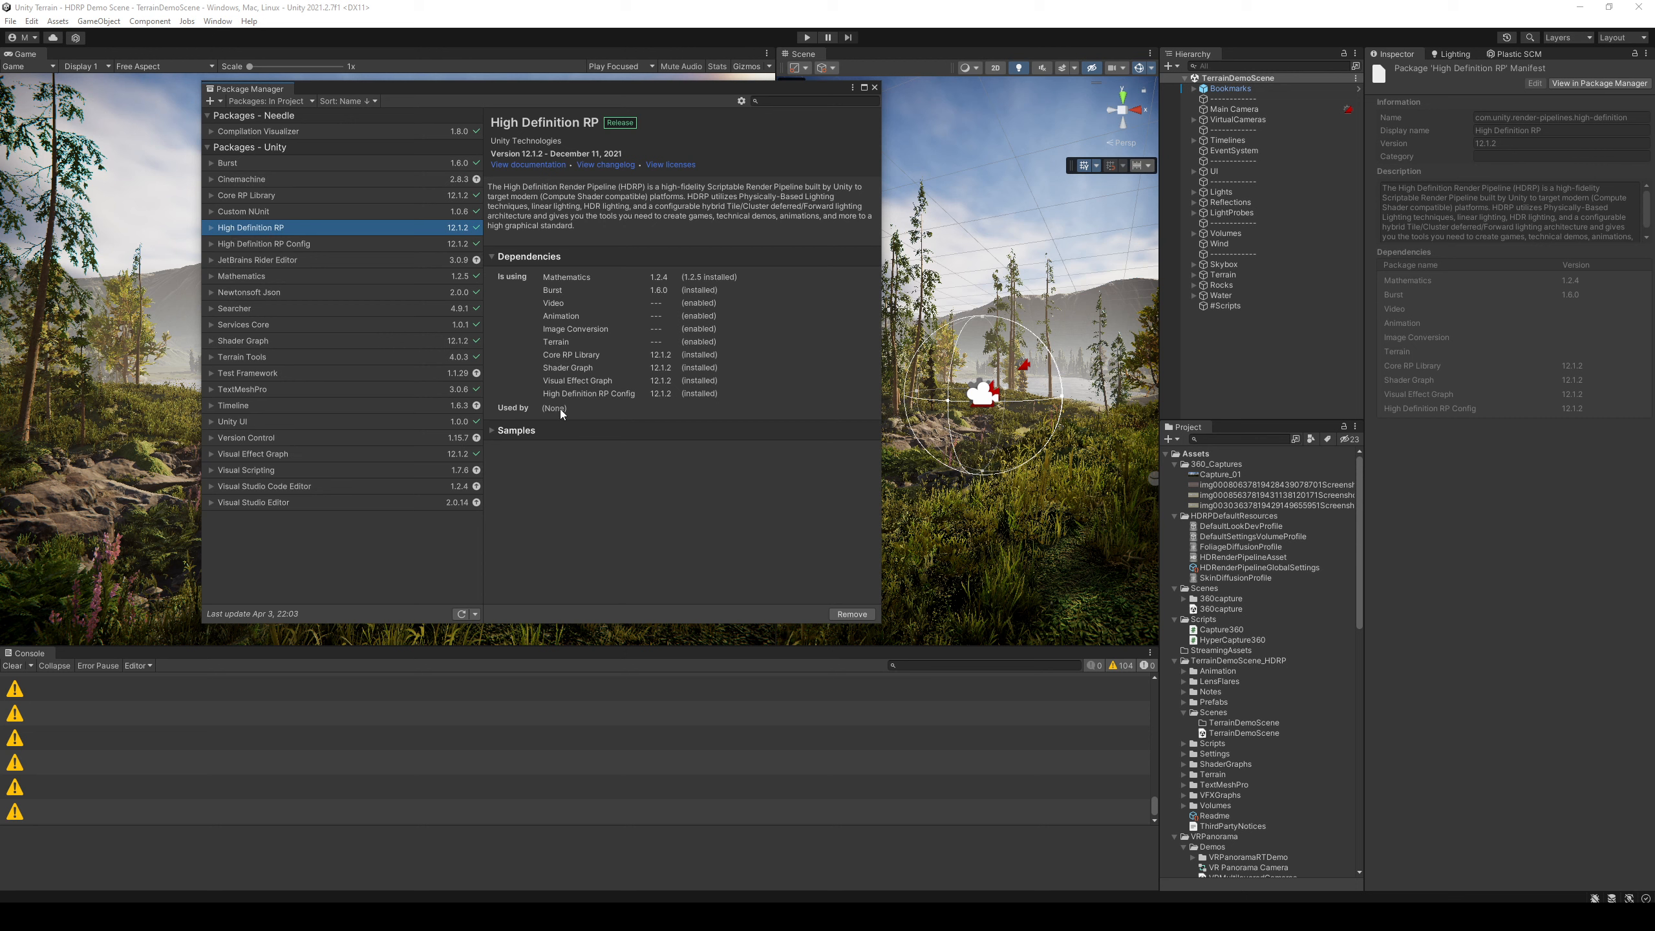
left_click(491, 431)
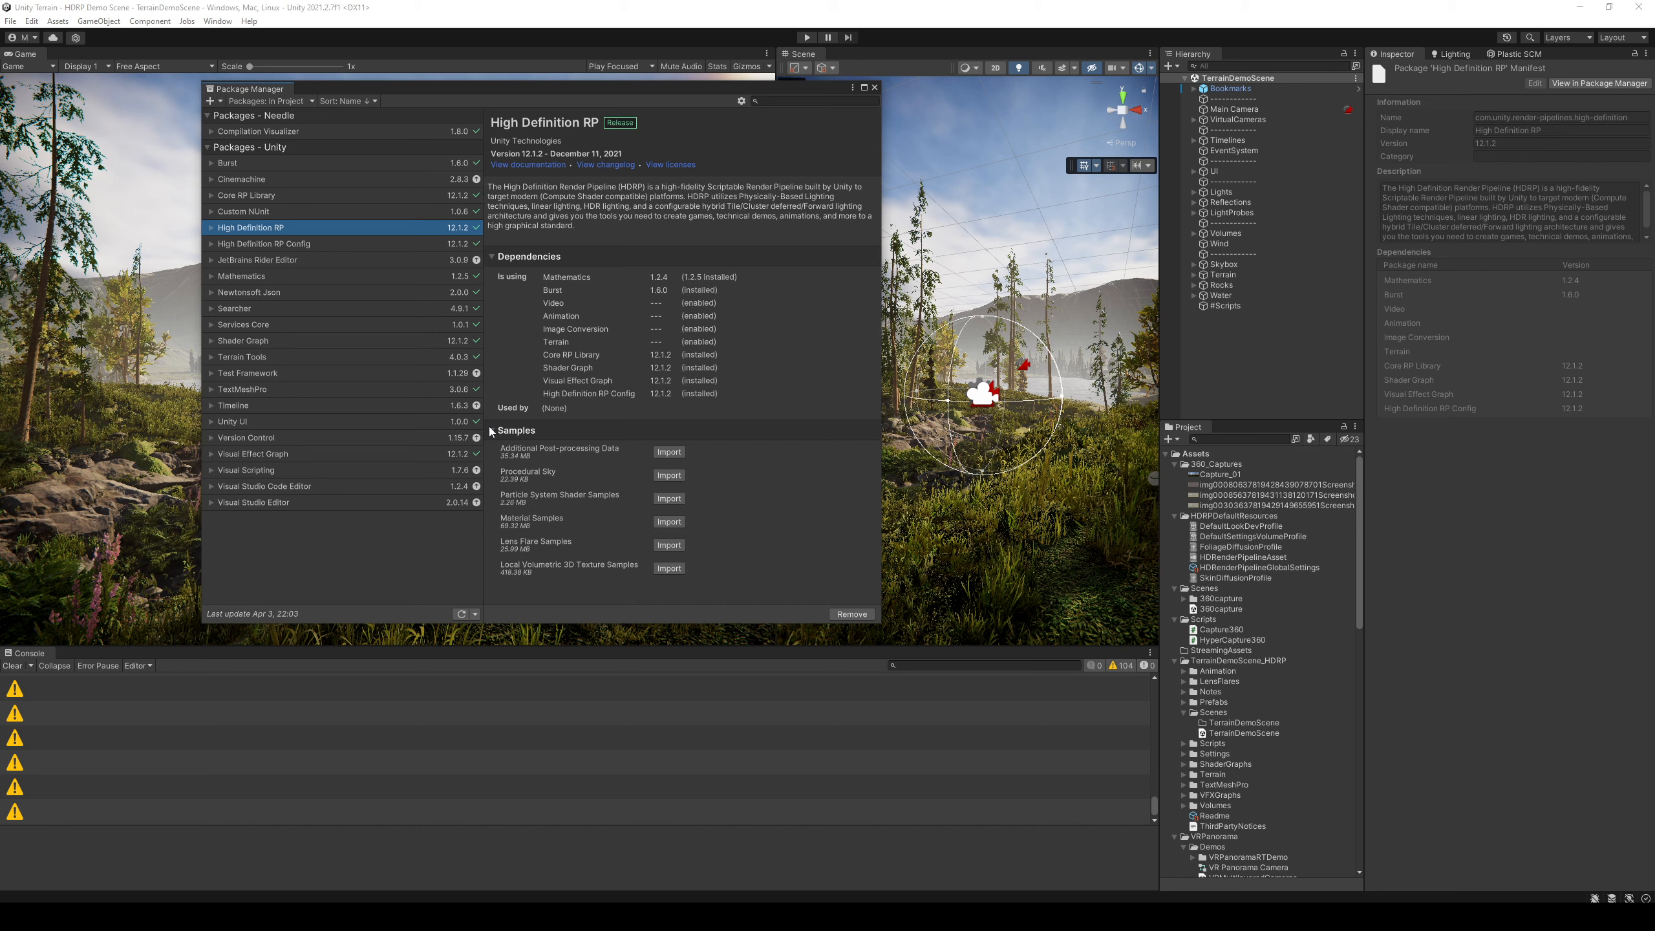
left_click(490, 430)
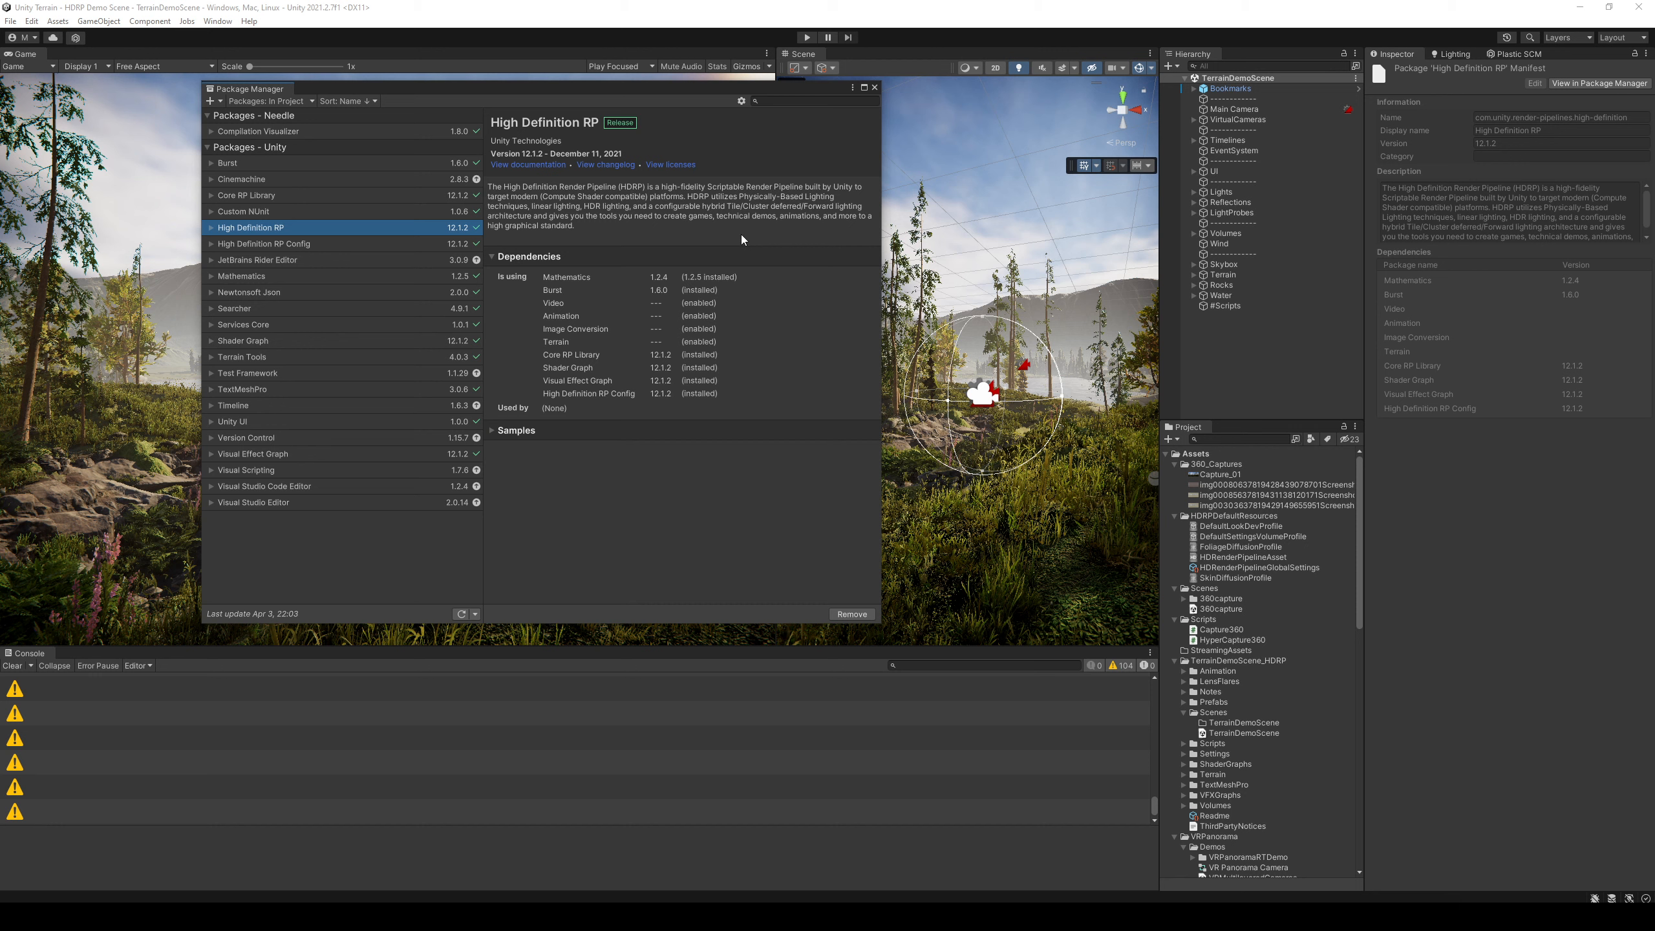
left_click(304, 247)
left_click(211, 244)
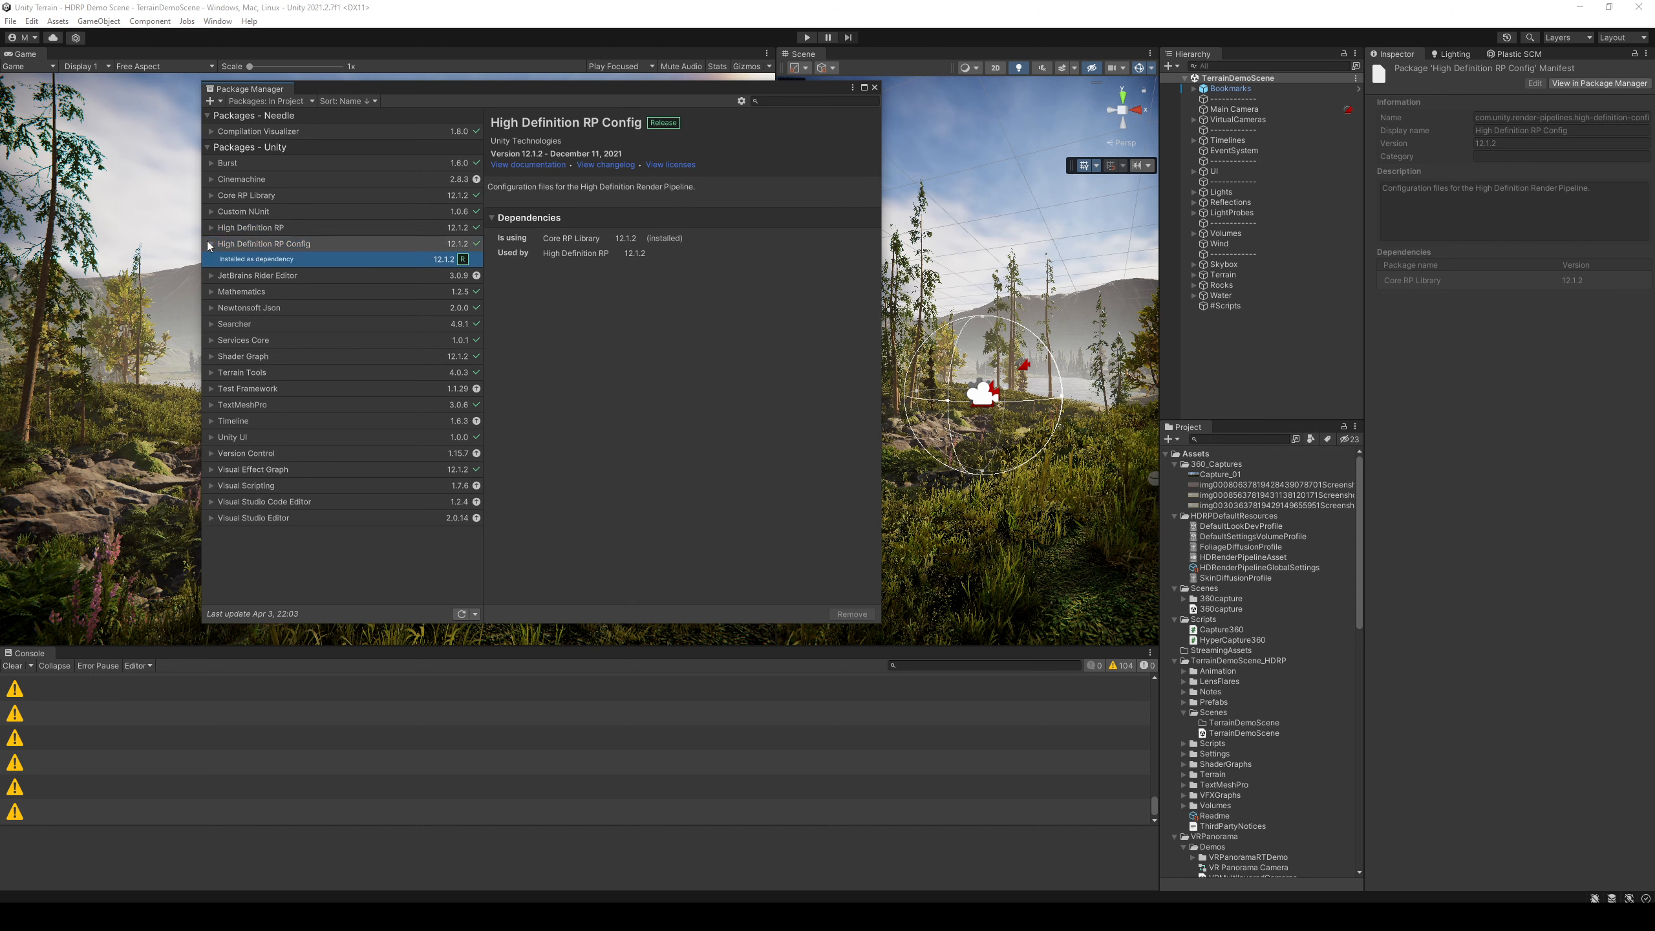
left_click(210, 244)
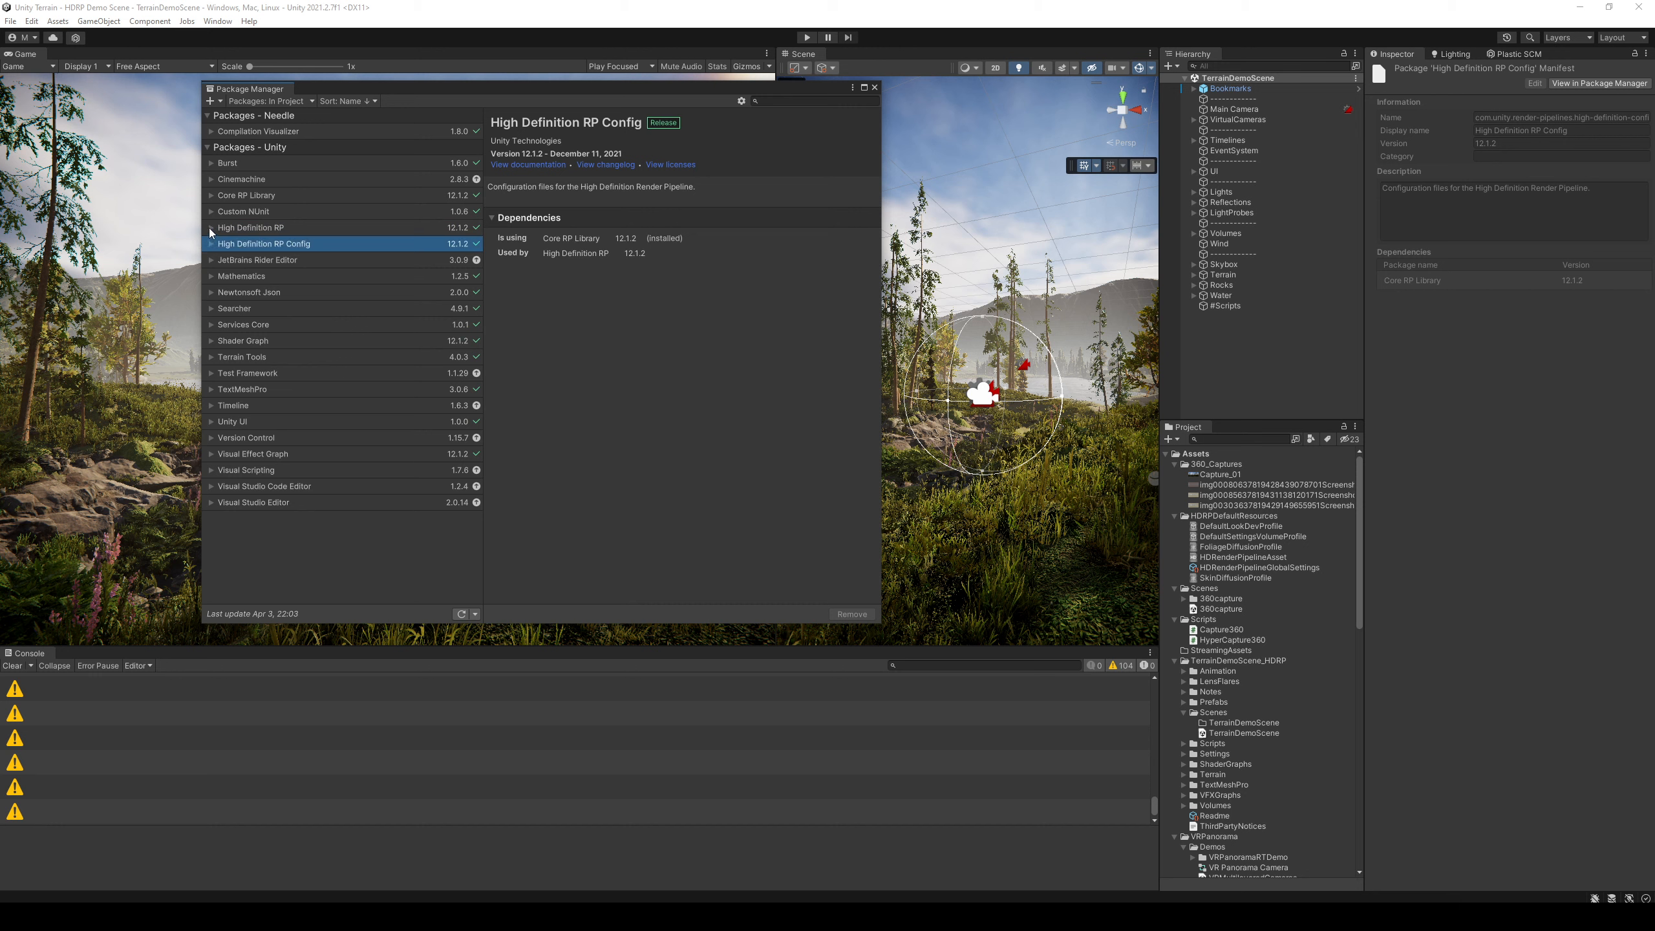
left_click(211, 227)
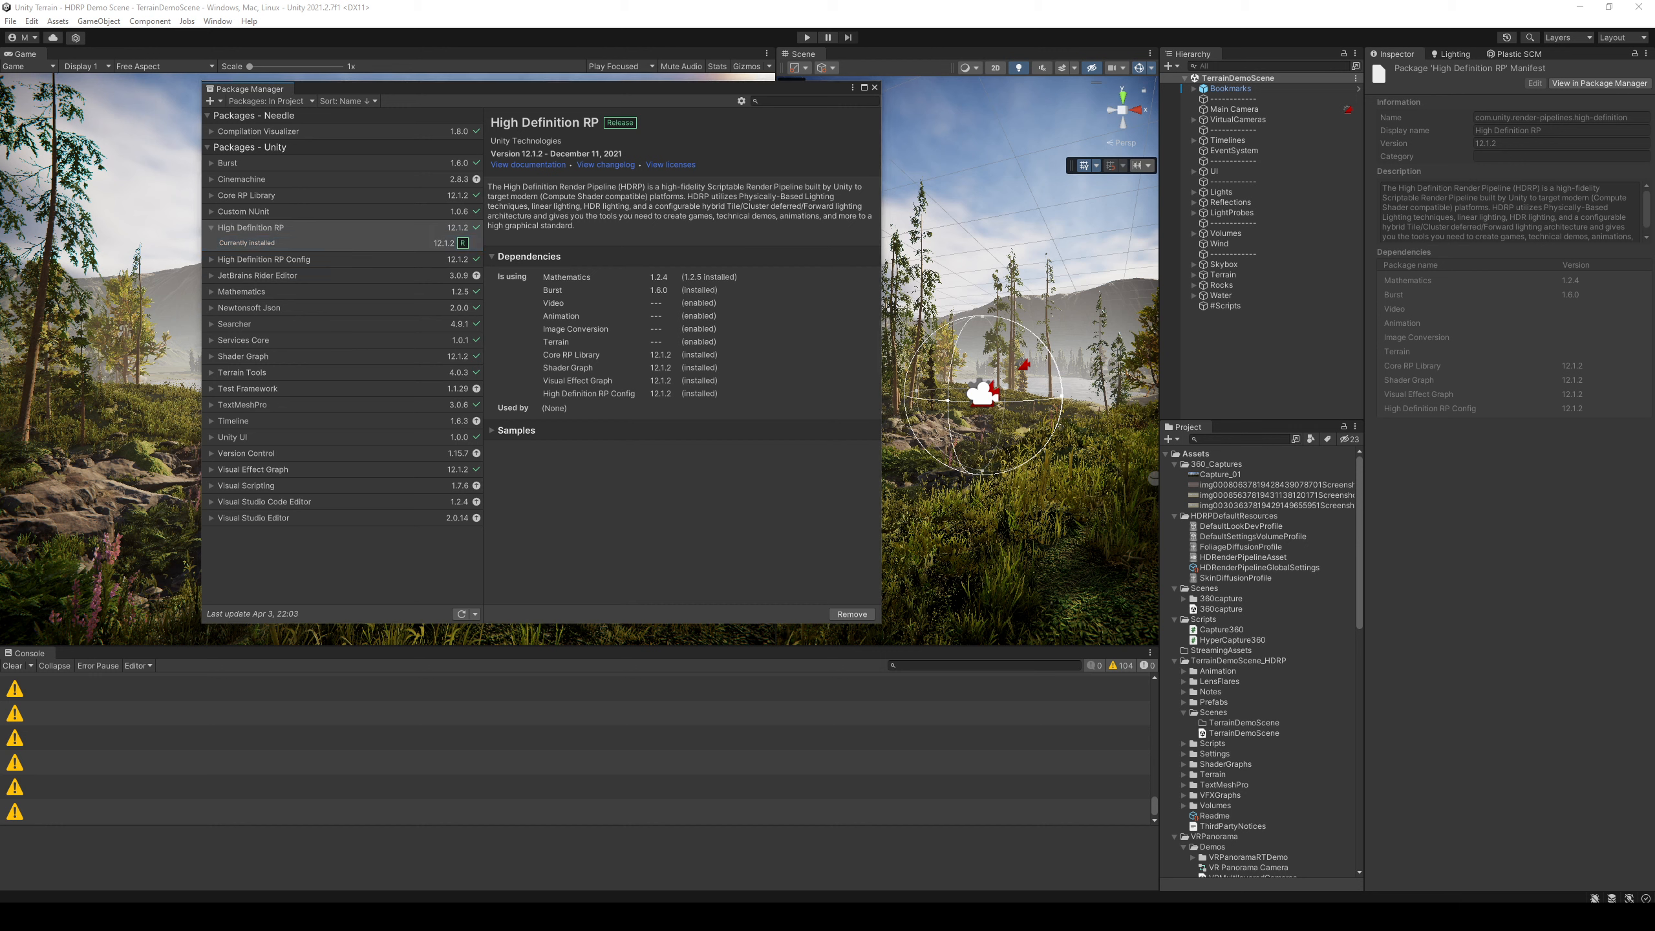
Step: Add the package com.unity.modules.nvidia to the project by name
left_click(219, 102)
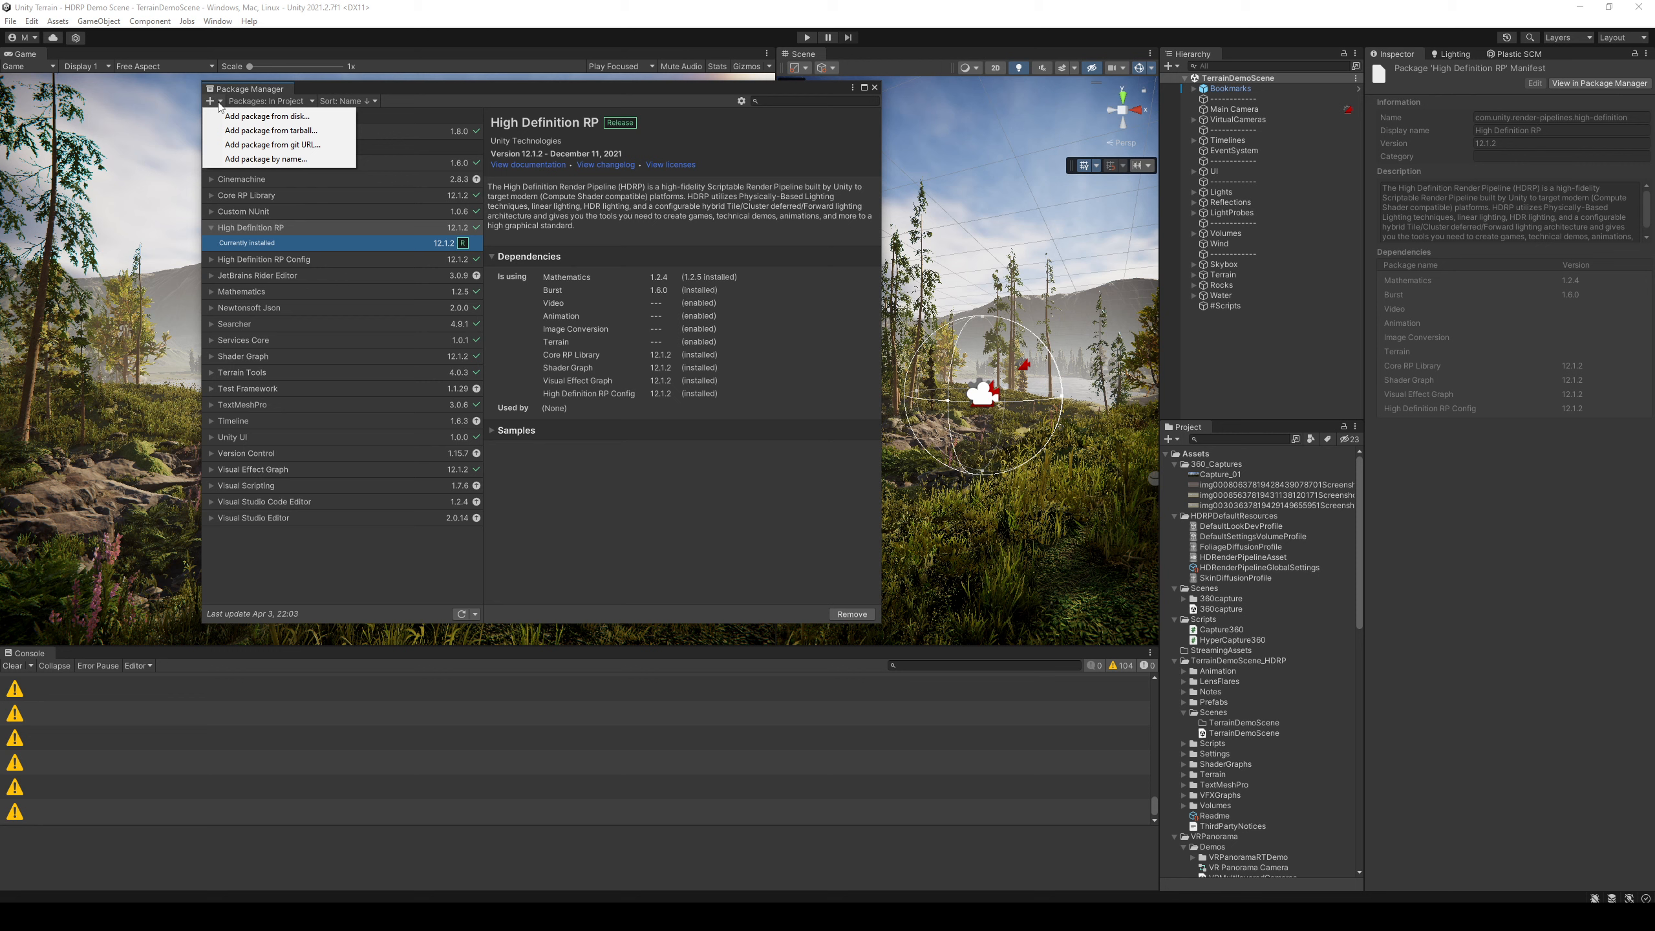
left_click(265, 158)
type("com.unity.modules.nvidia")
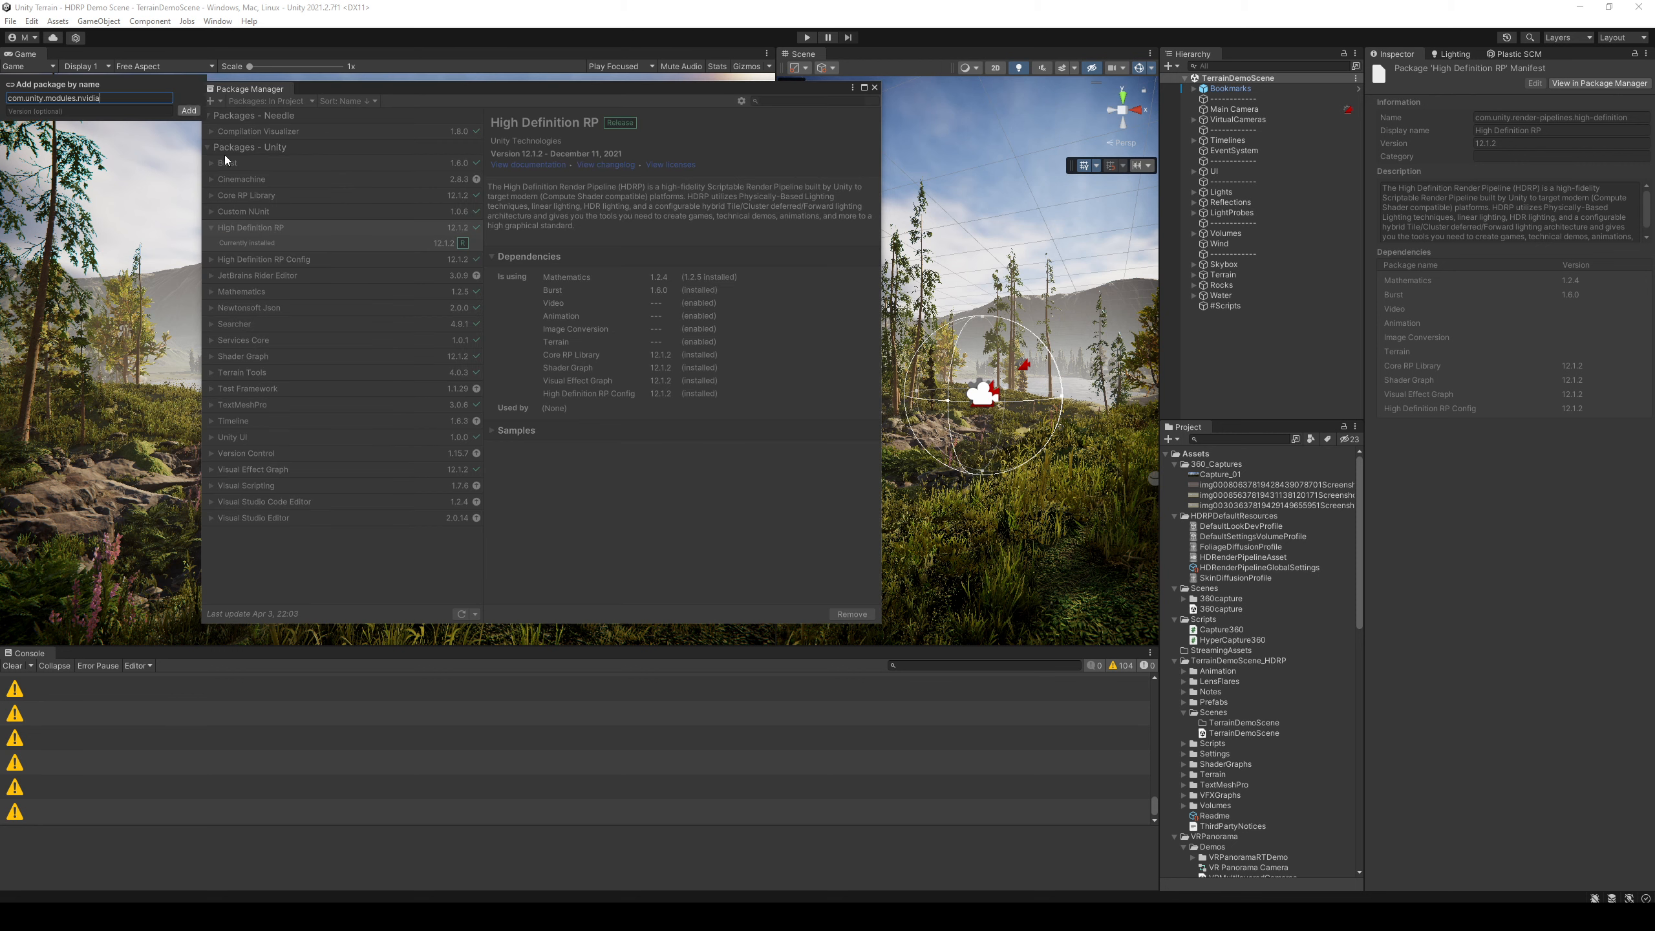
left_click(186, 111)
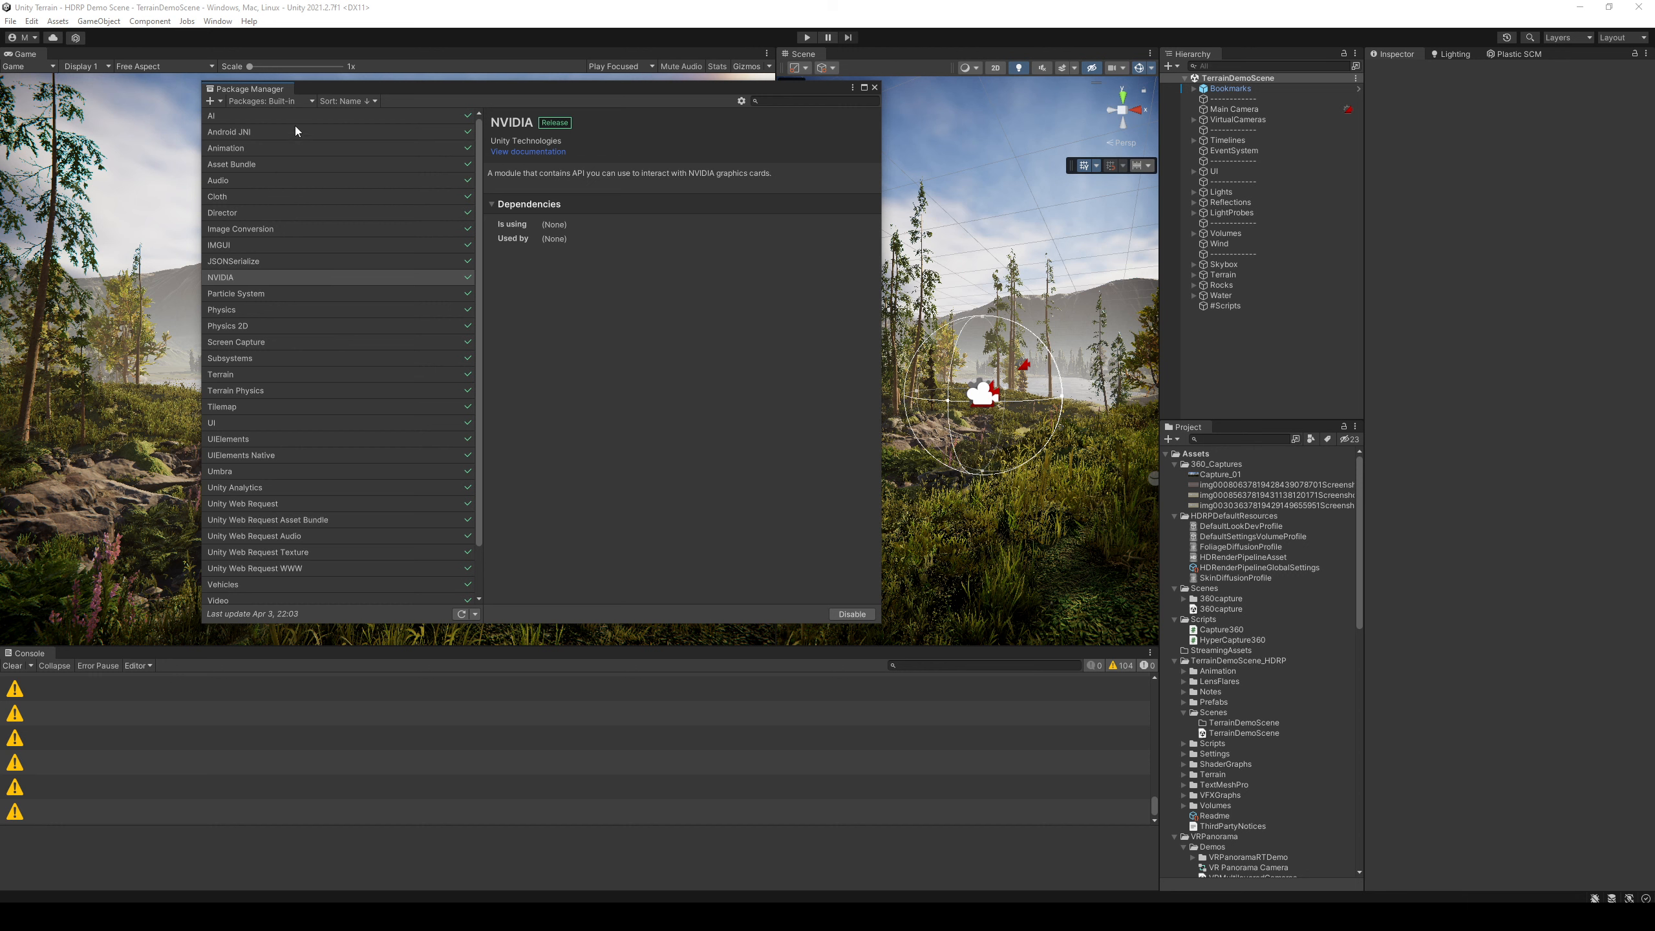
Step: Close the Package Manager without changing the package source and clear the console messages
left_click(289, 102)
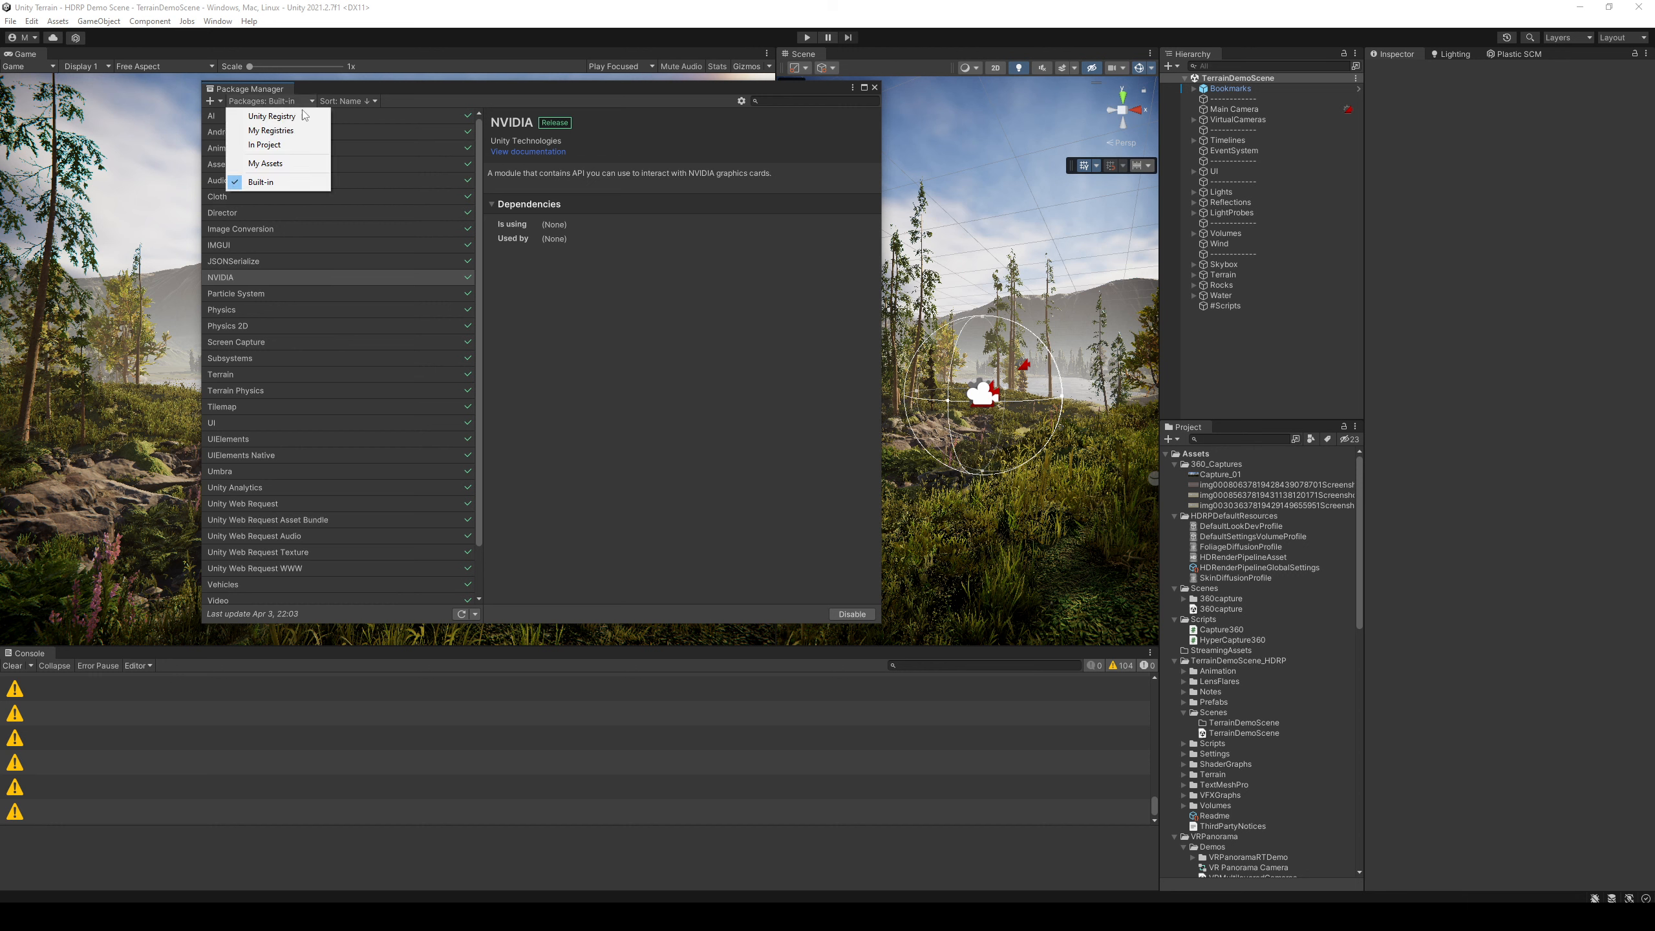
left_click(696, 256)
left_click(875, 88)
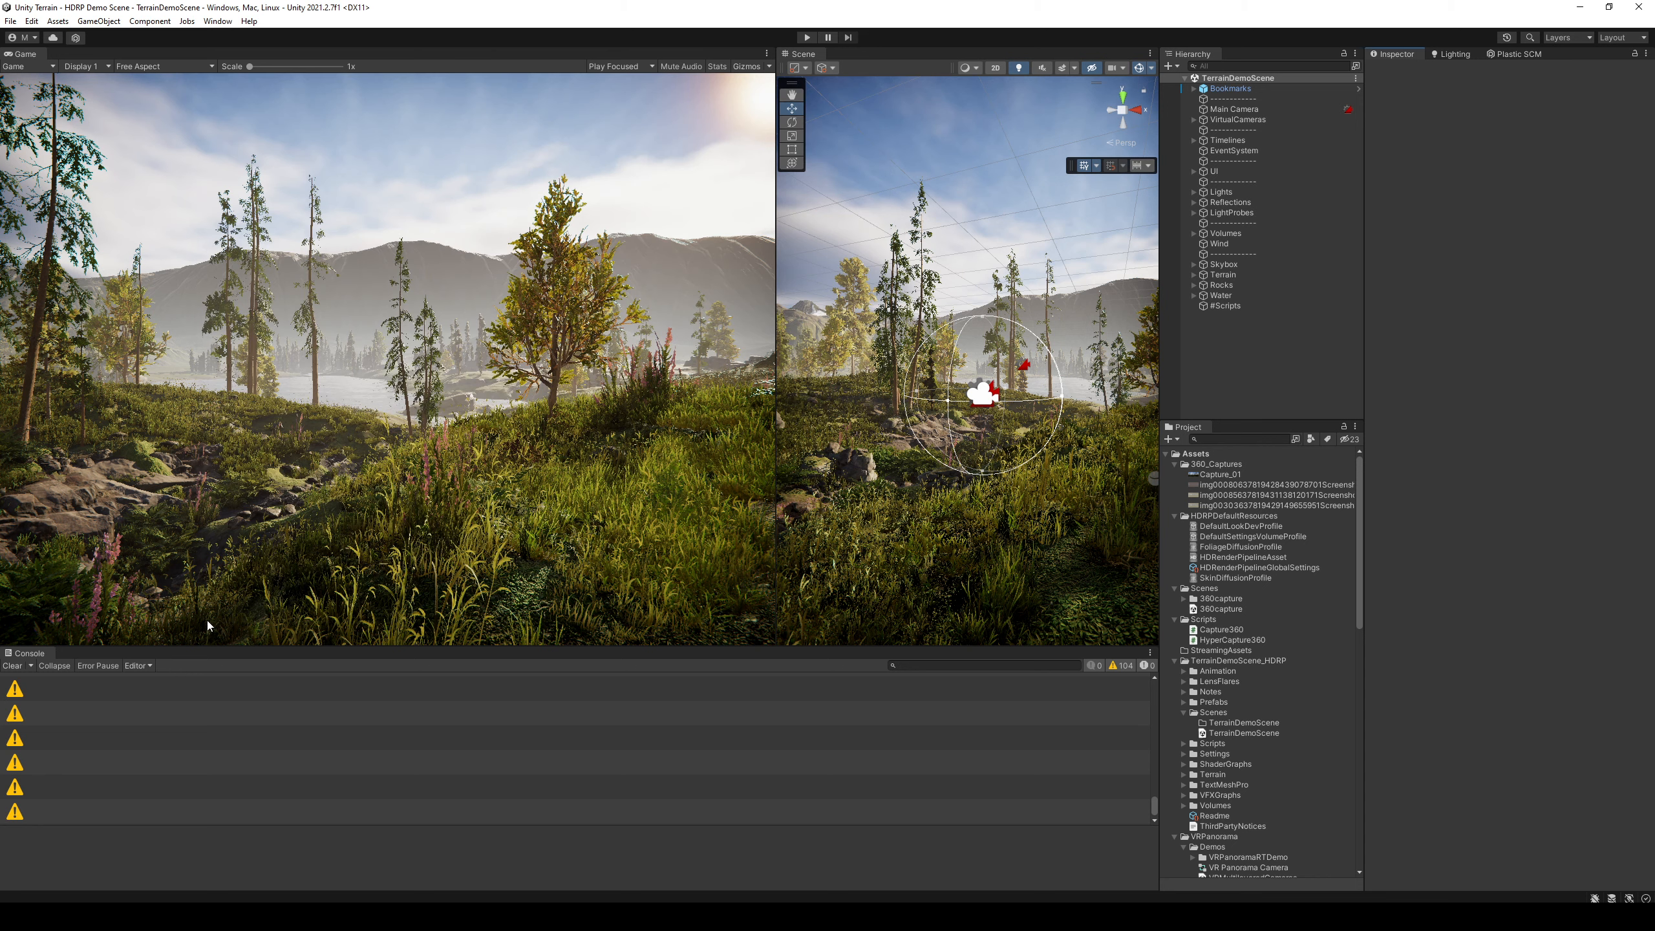
left_click(12, 666)
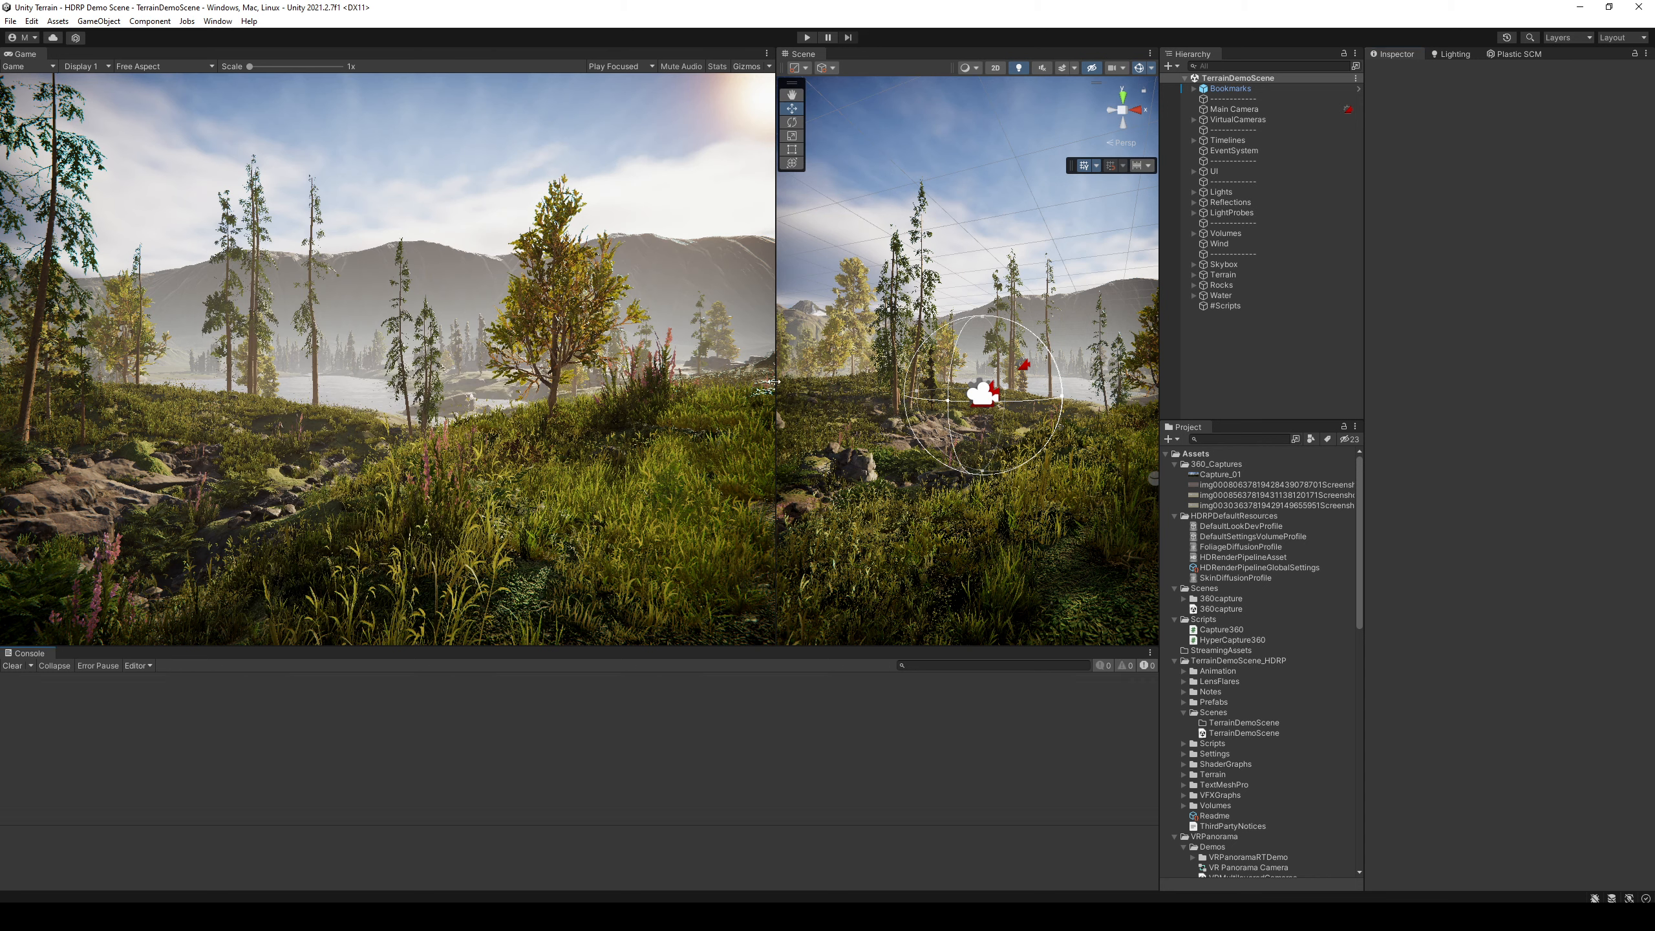
Step: Show the Game view rendering statistics and search My Assets in the Package Manager for "fps"
left_click(716, 66)
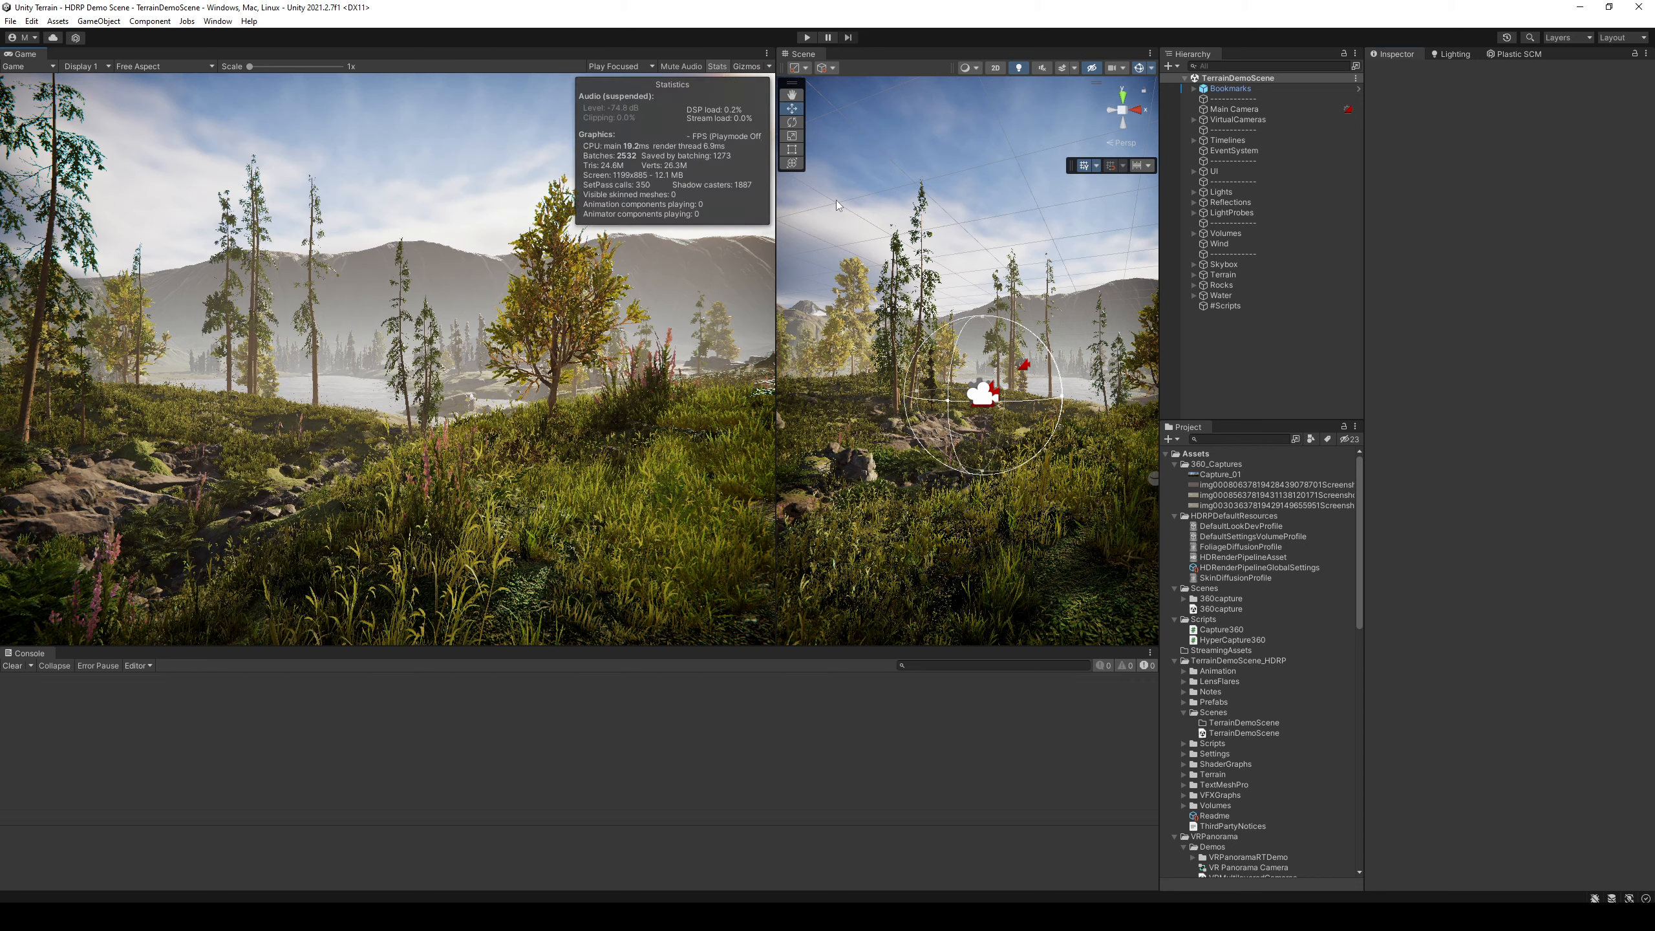
left_click(218, 22)
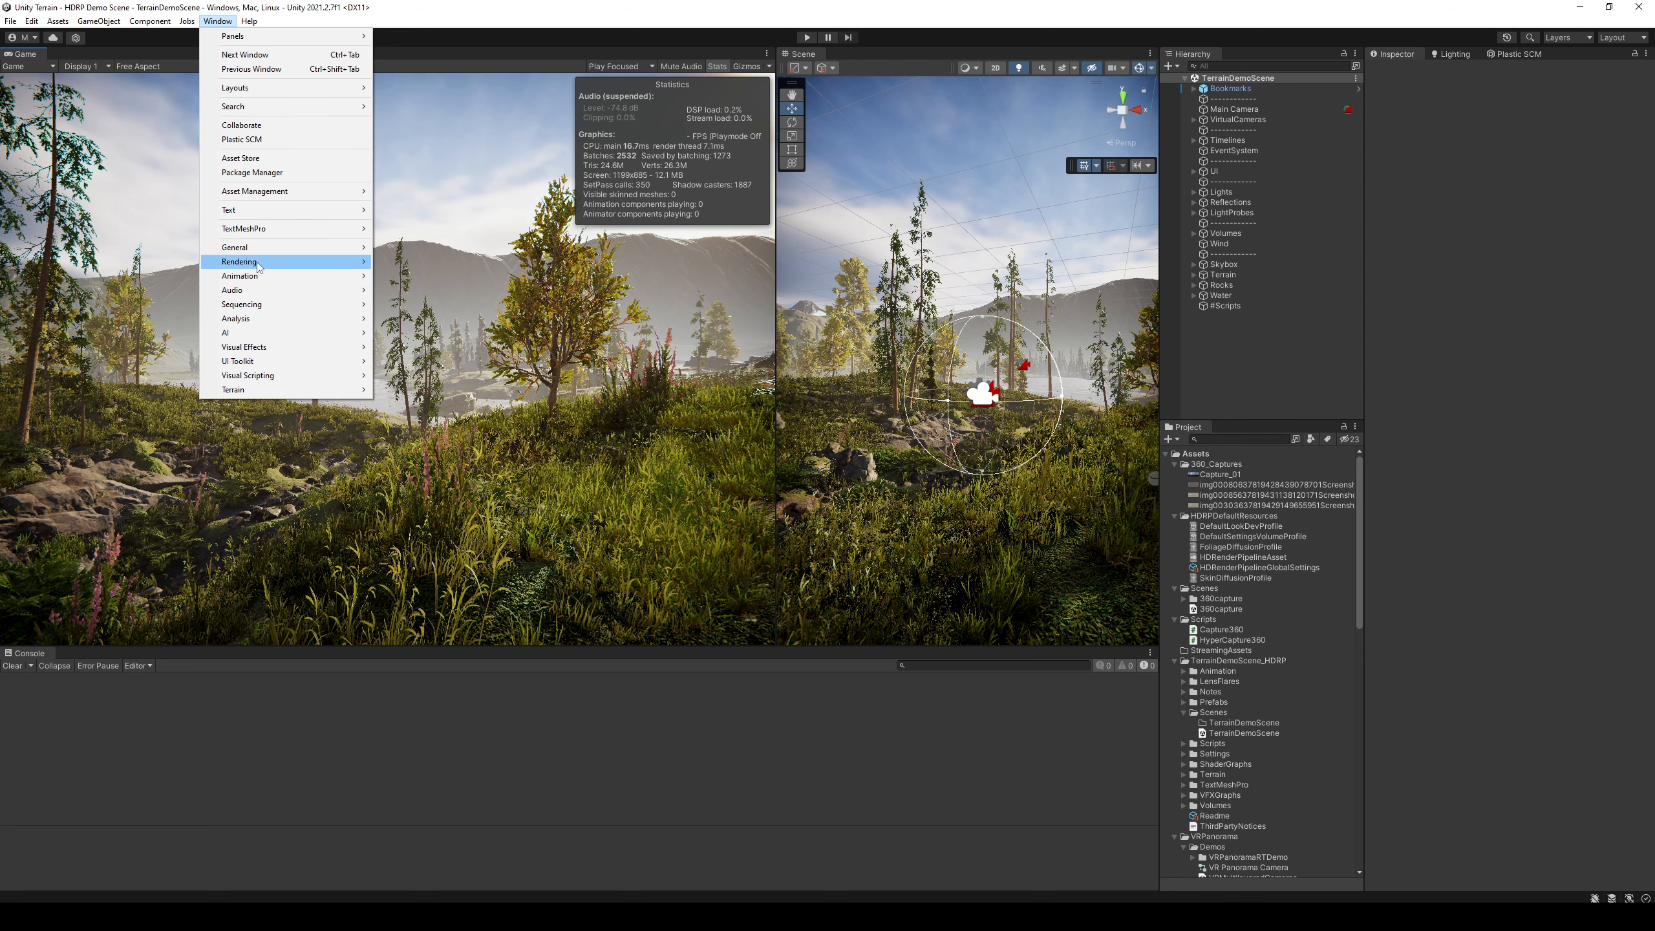
left_click(267, 172)
left_click(286, 105)
left_click(292, 165)
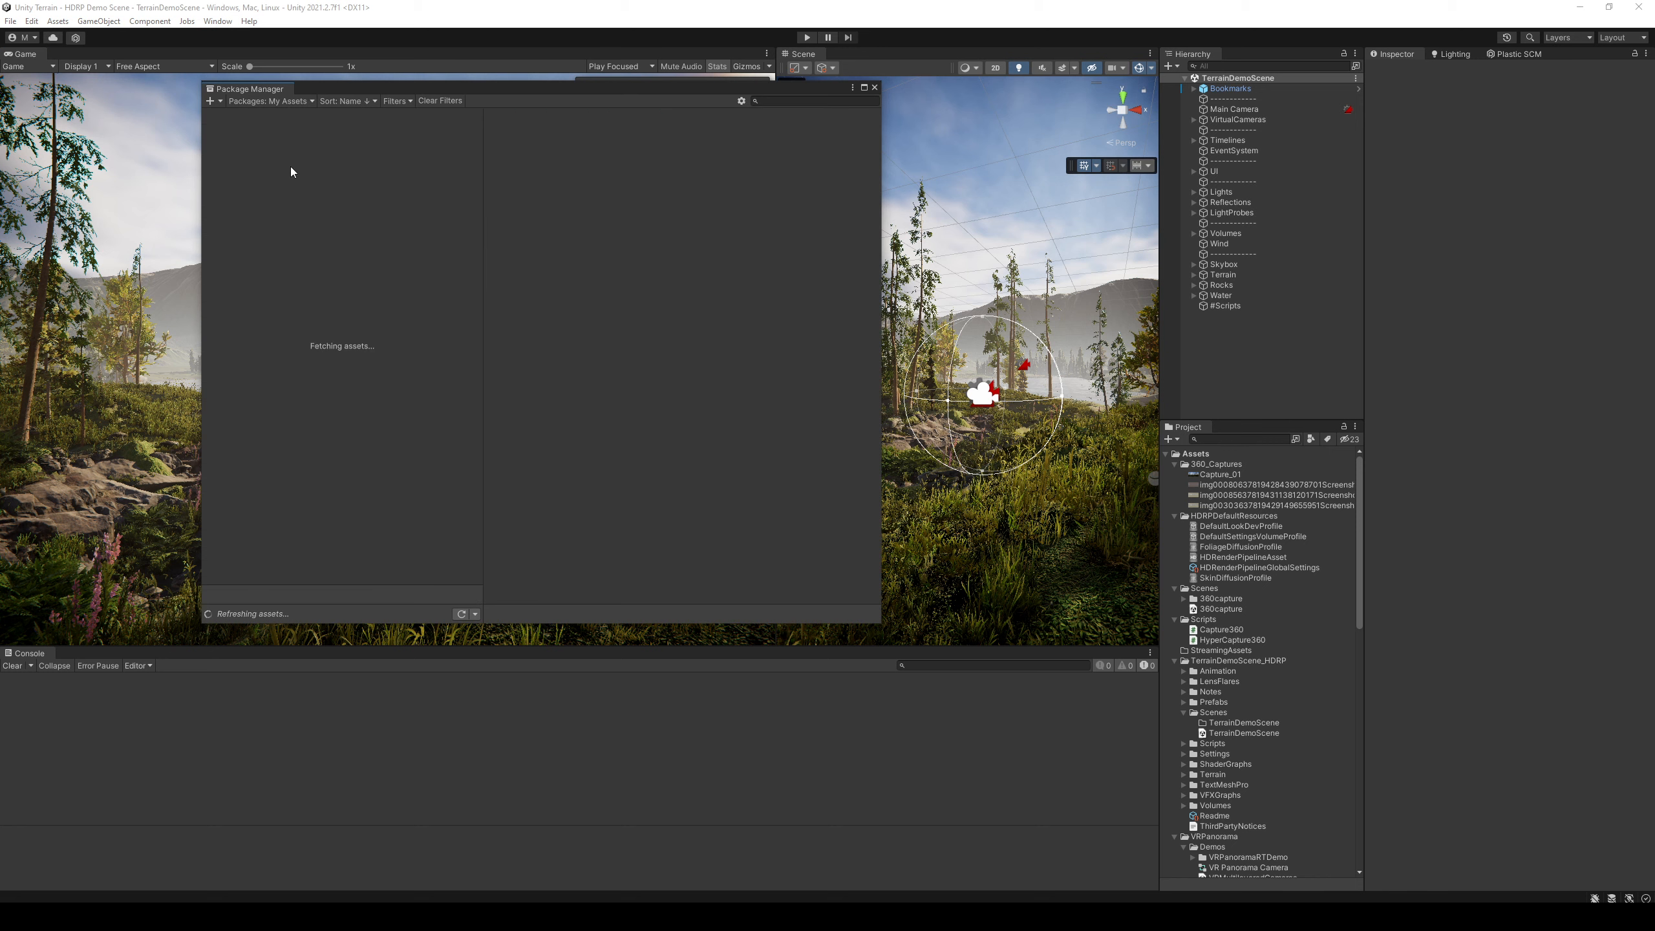
left_click(830, 101)
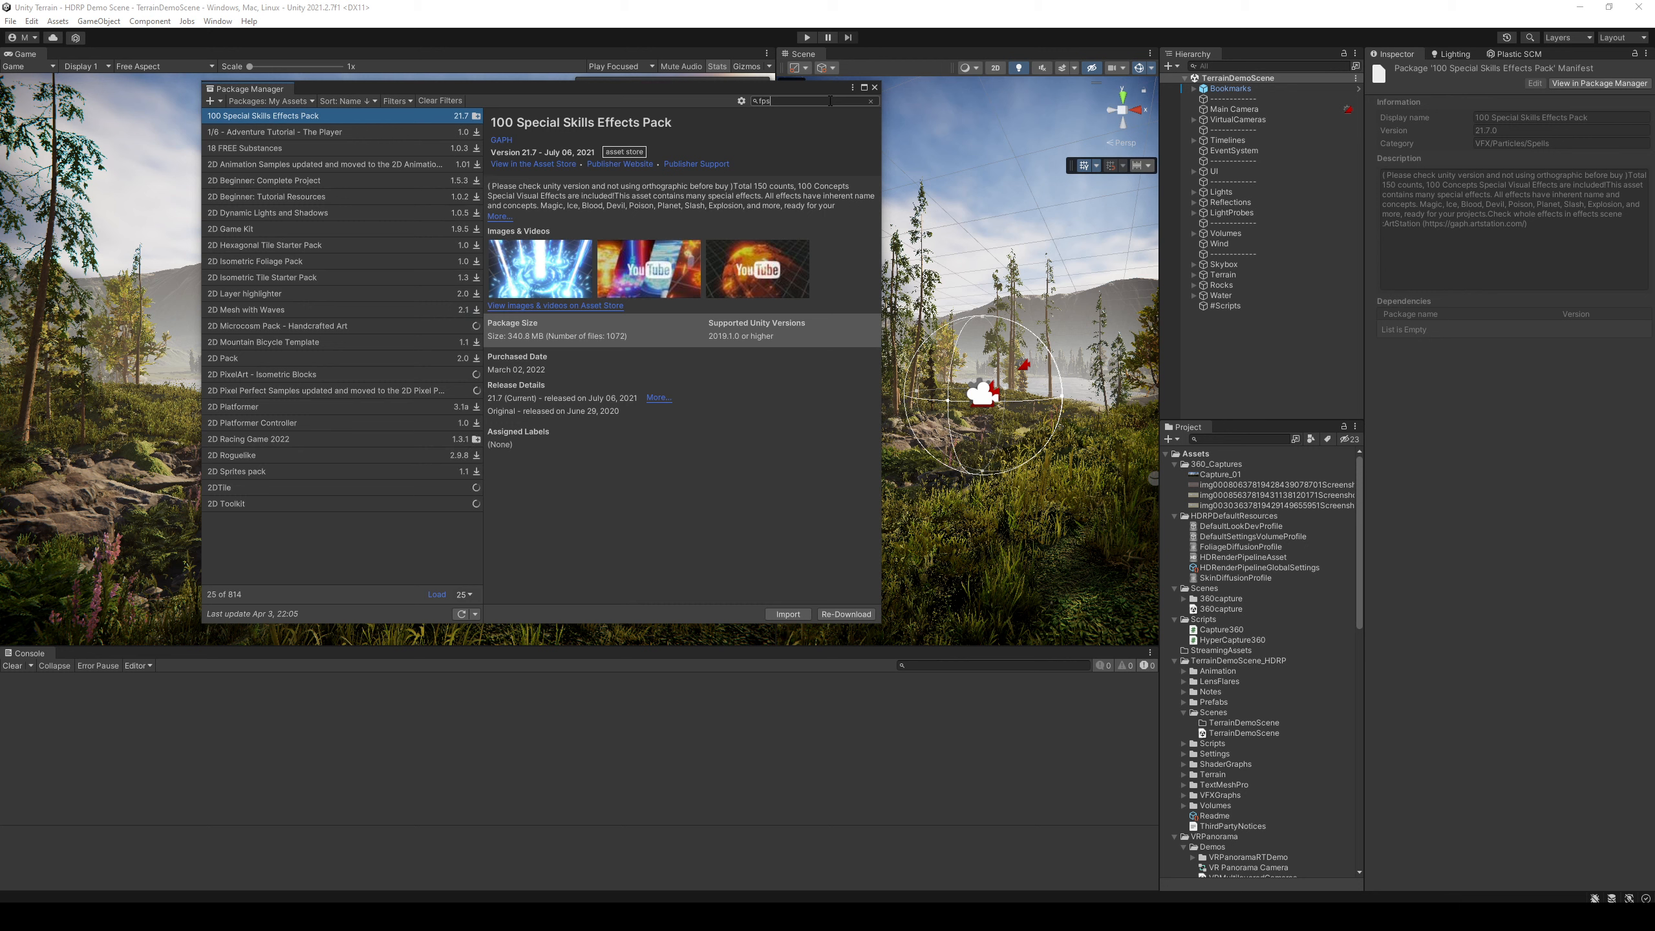
type("fps")
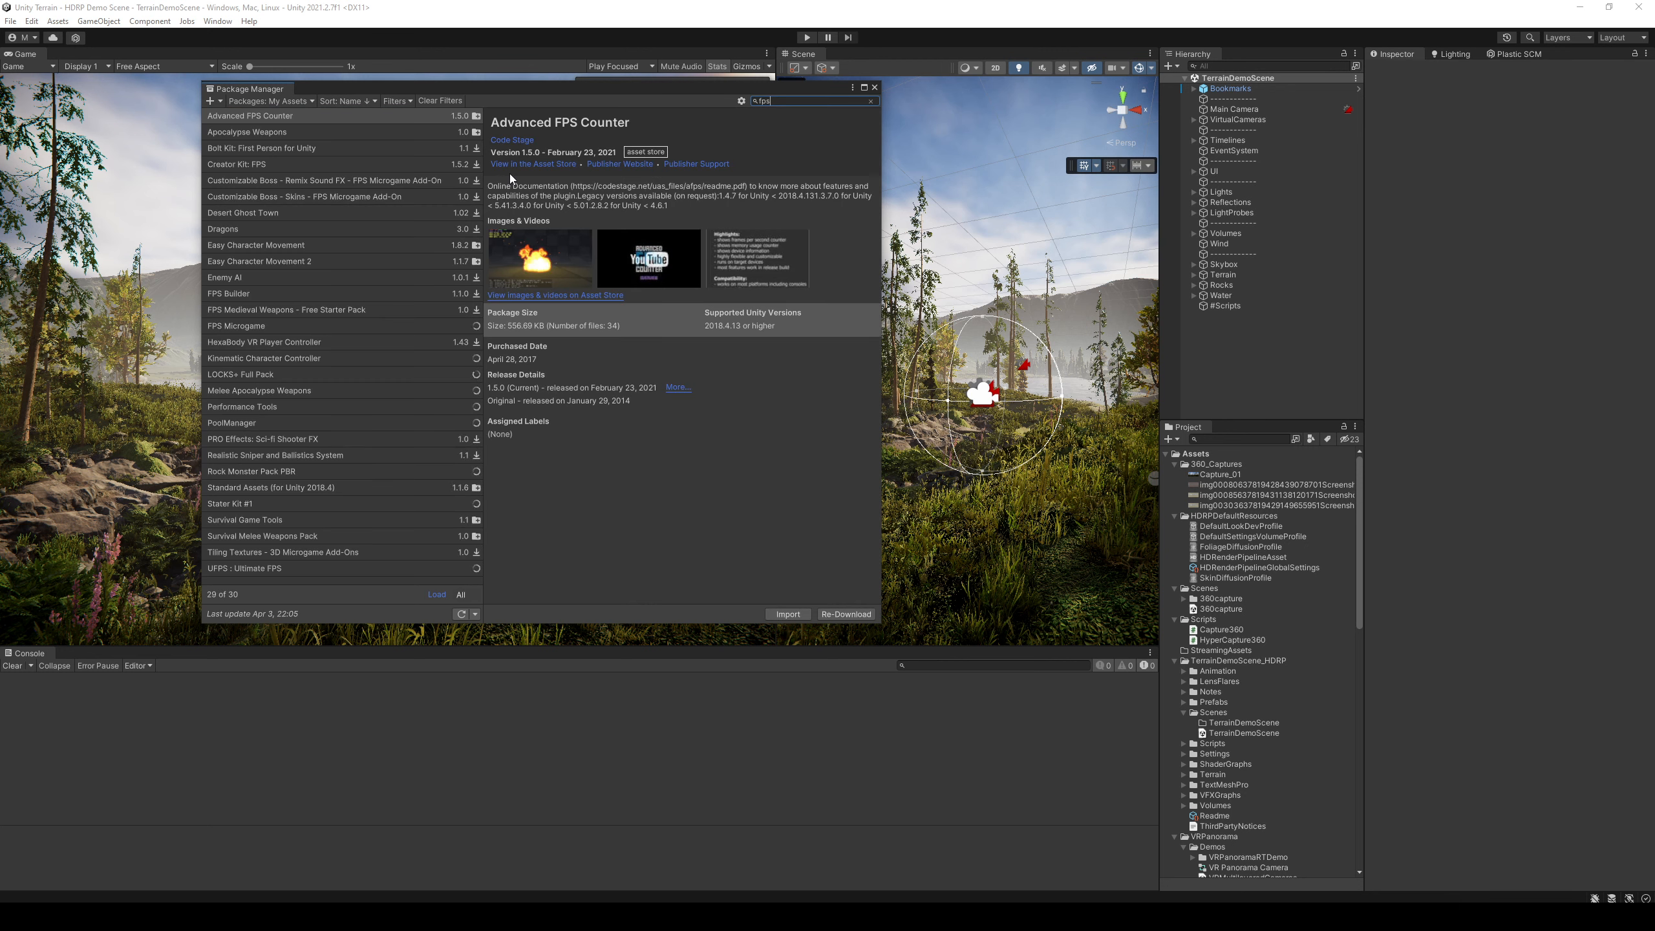
Step: Import the Advanced FPS Counter asset into the project and close the Package Manager
left_click(851, 614)
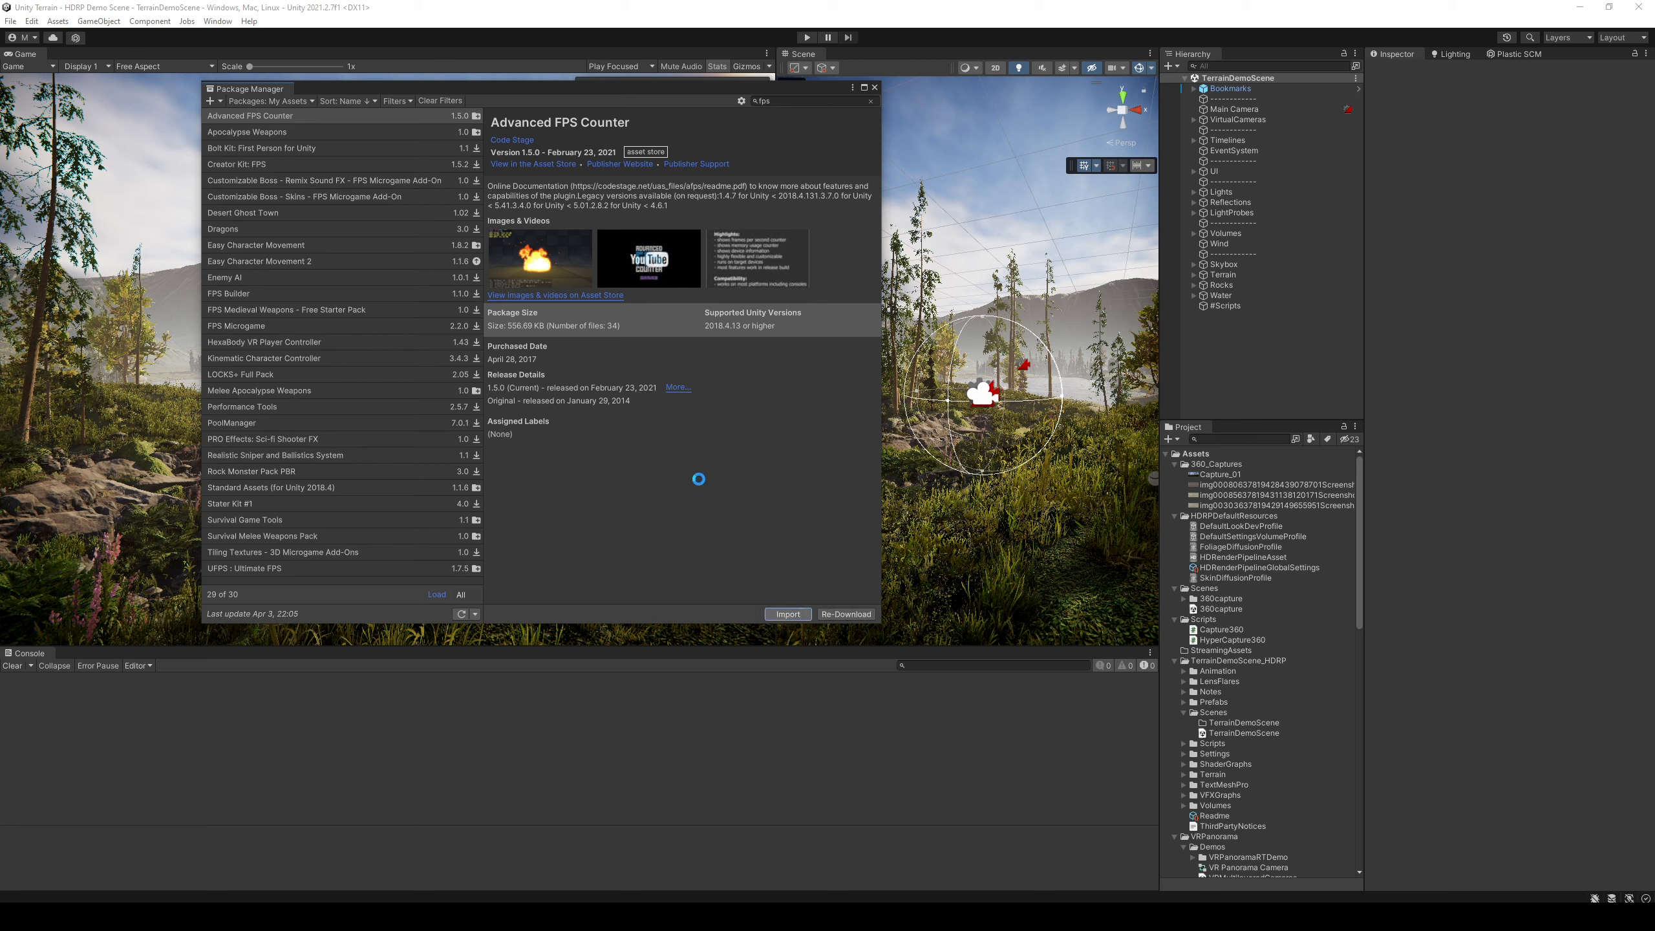
left_click(528, 661)
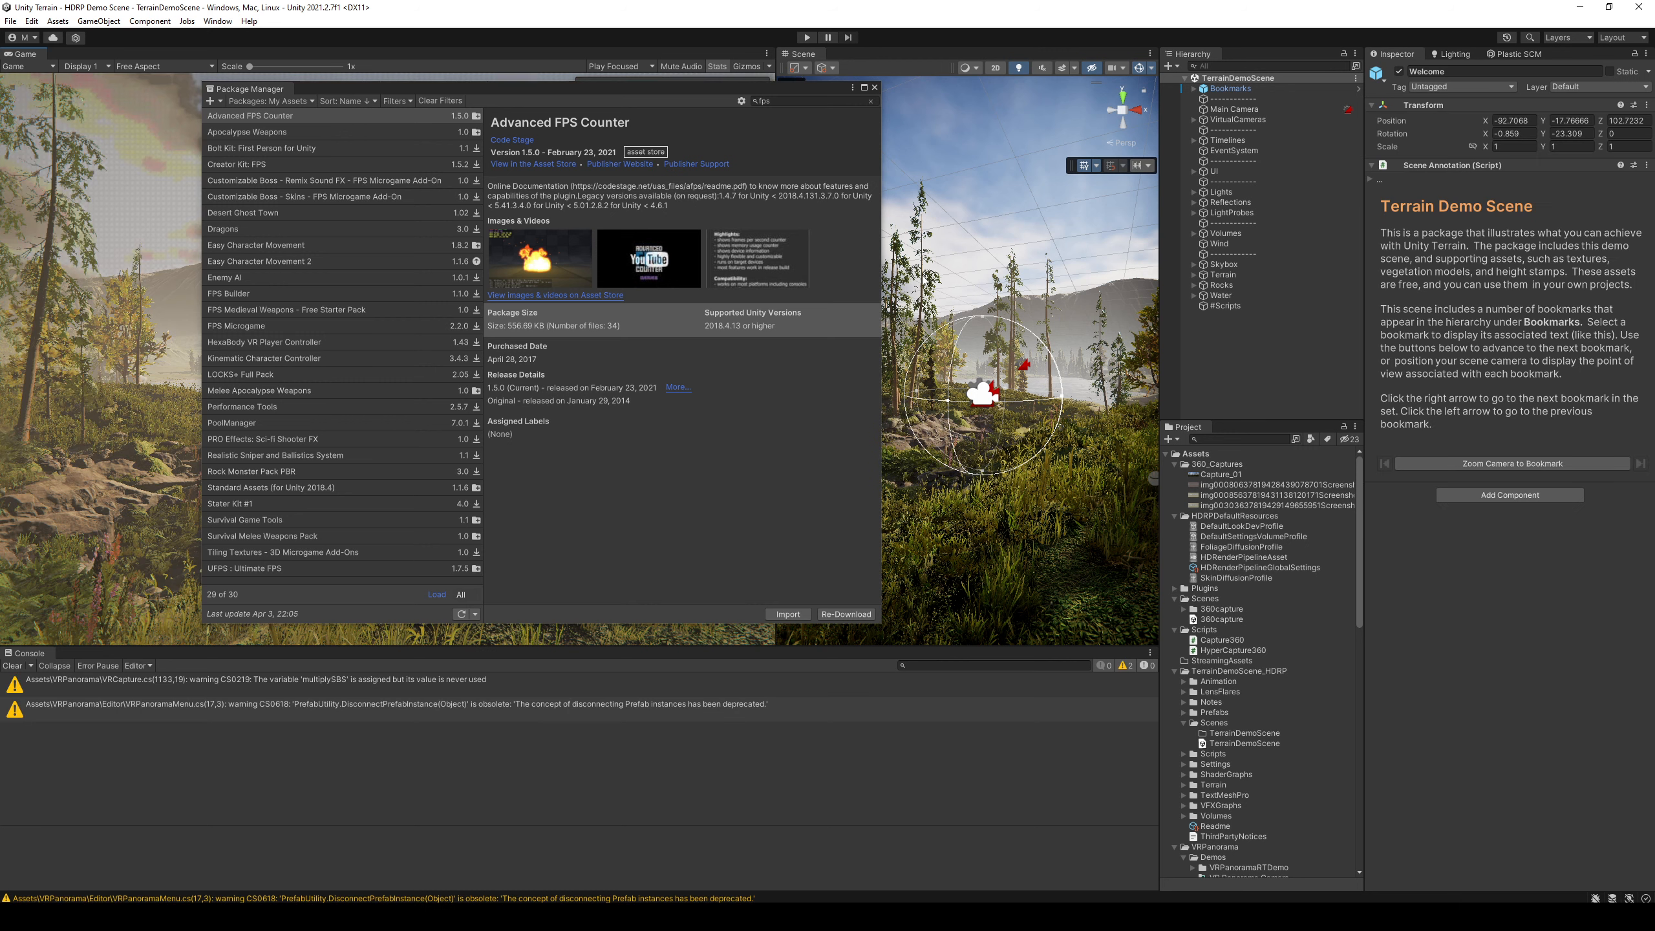
left_click(875, 87)
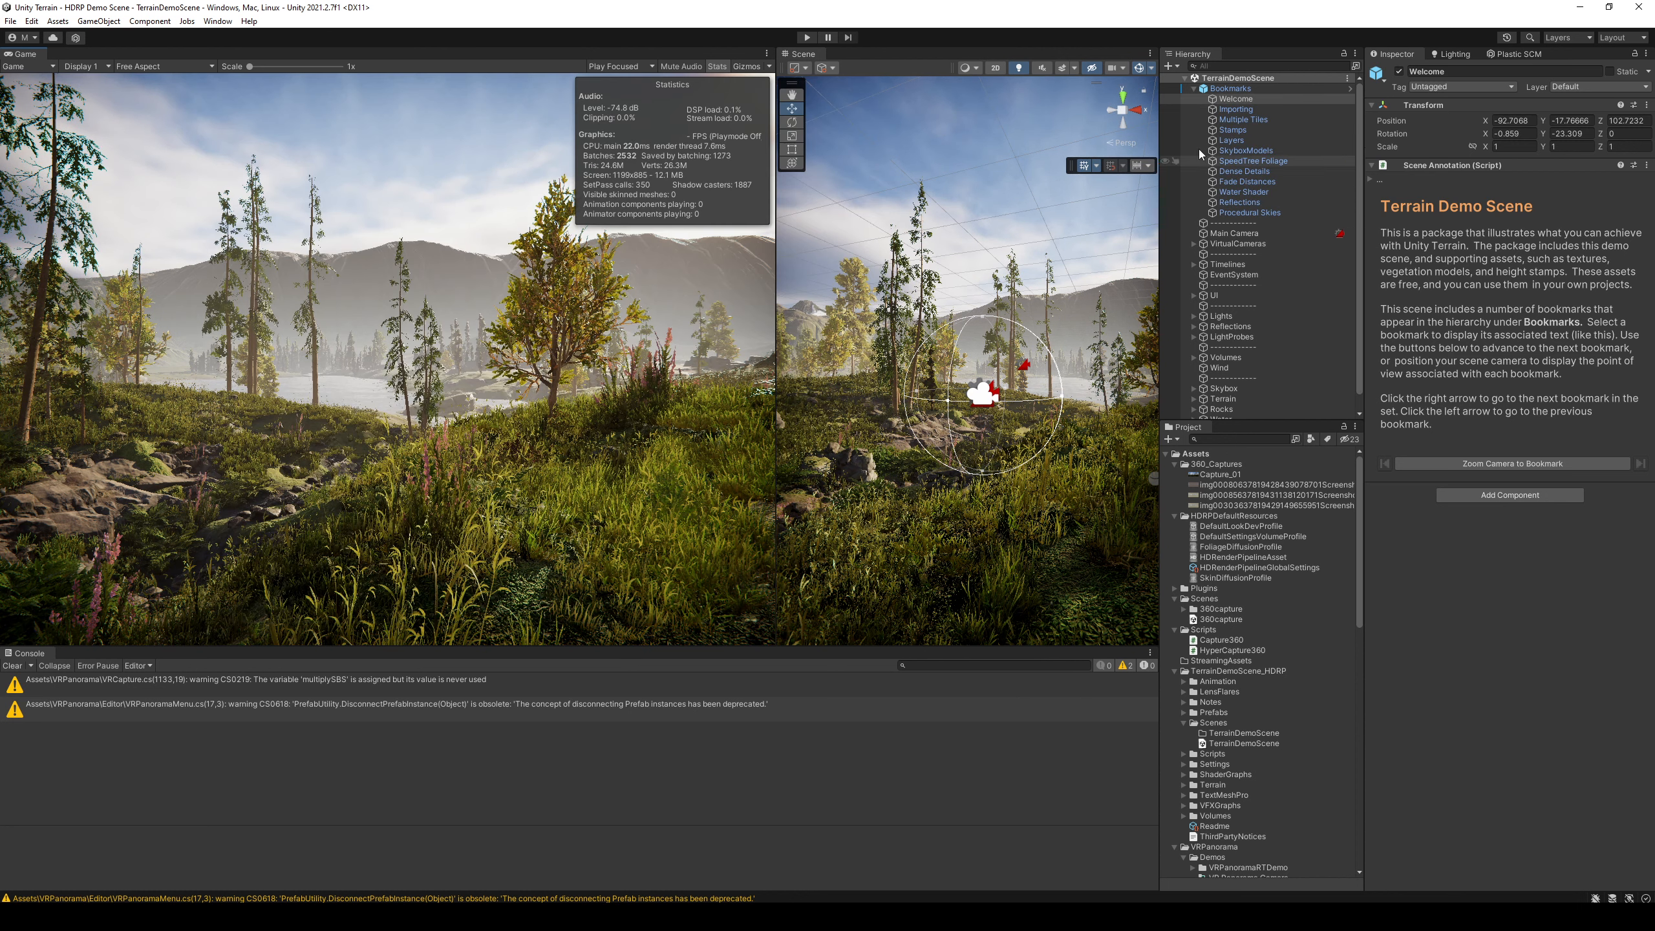
Step: Add the Advanced FPS Counter prefab from Plugins/CodeStage/AdvancedFPSCounter/Prefabs to the TerrainDemoScene hierarchy
left_click(1194, 88)
left_click(1175, 464)
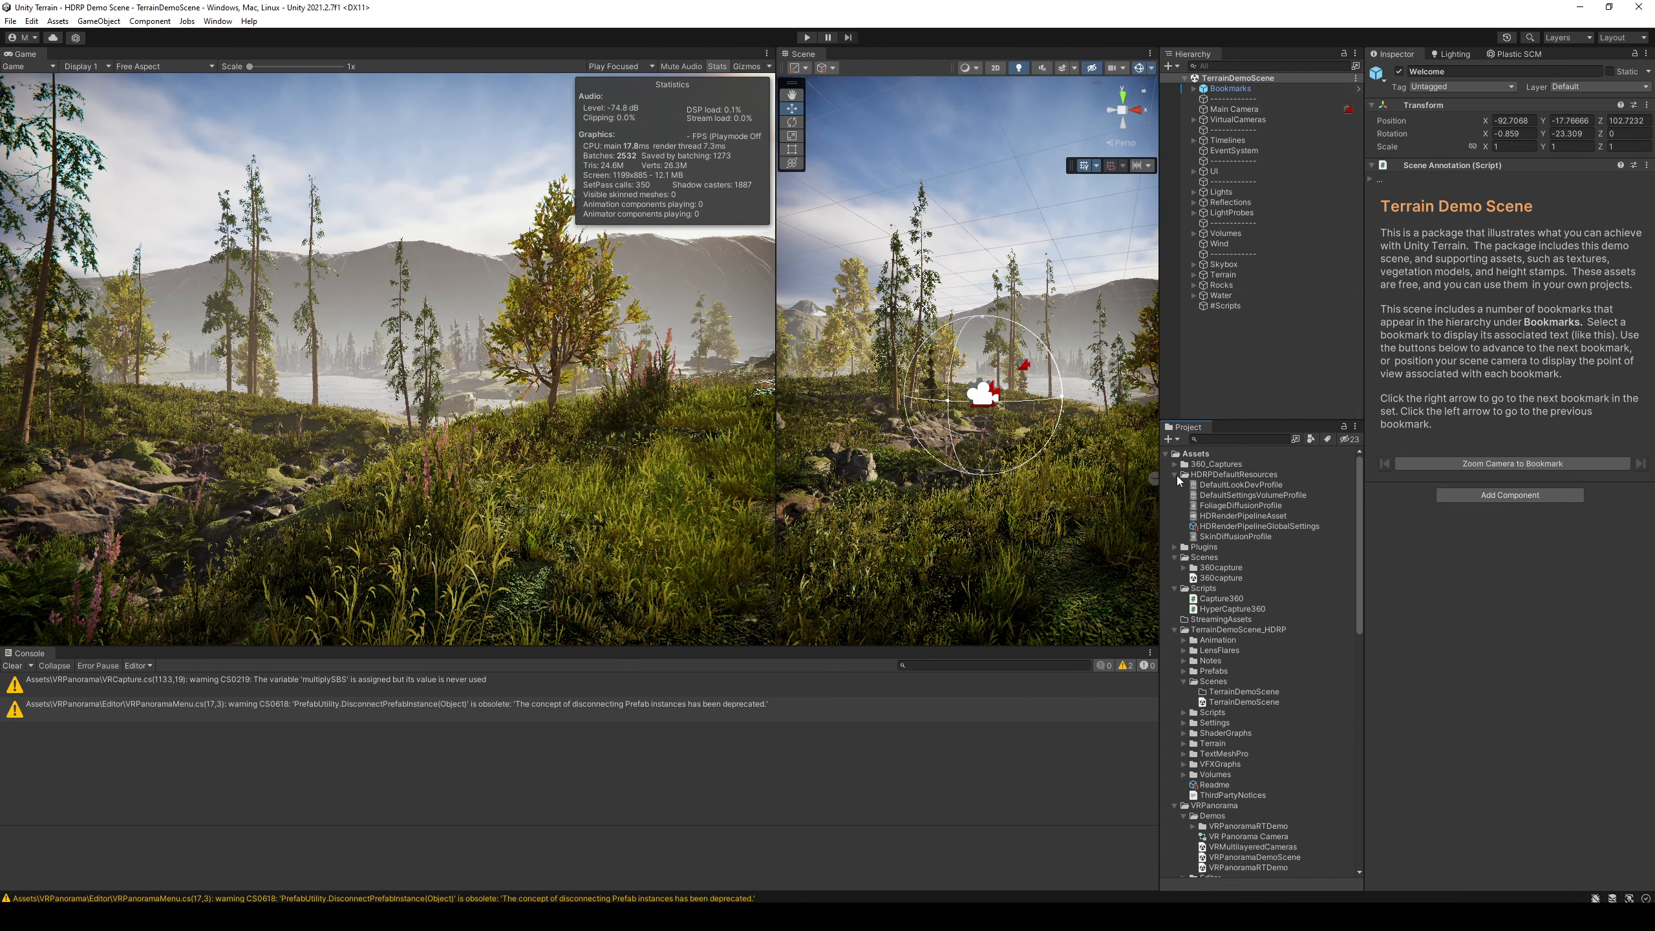
left_click(1175, 474)
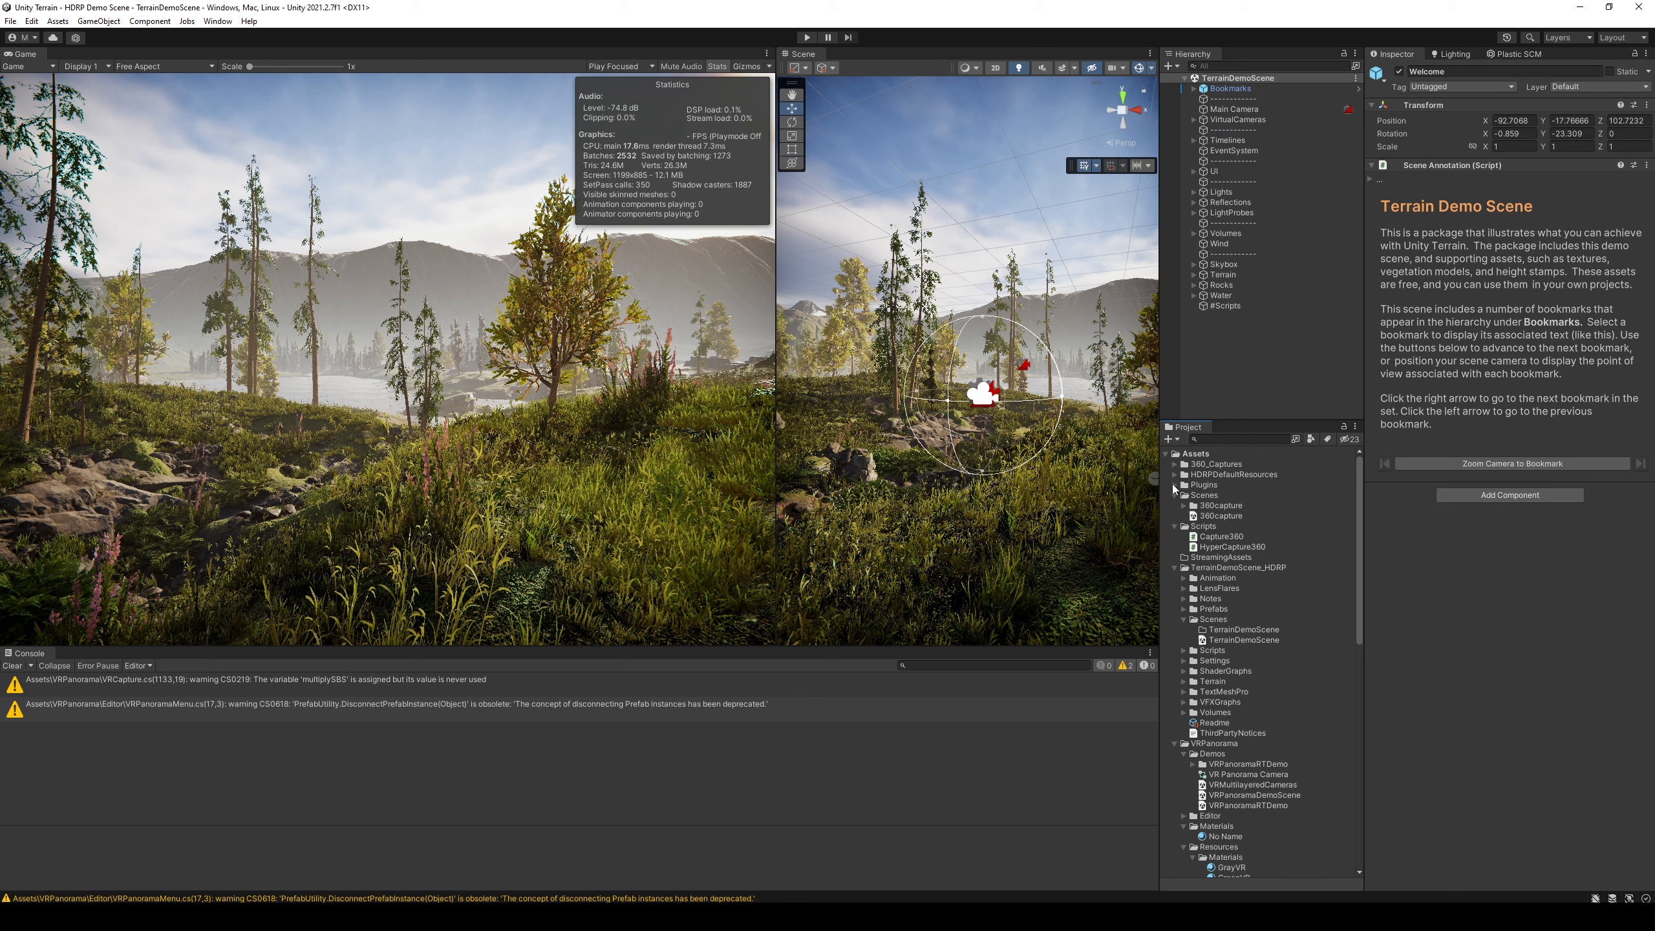
left_click(1175, 484)
left_click(1184, 495)
left_click(1193, 506)
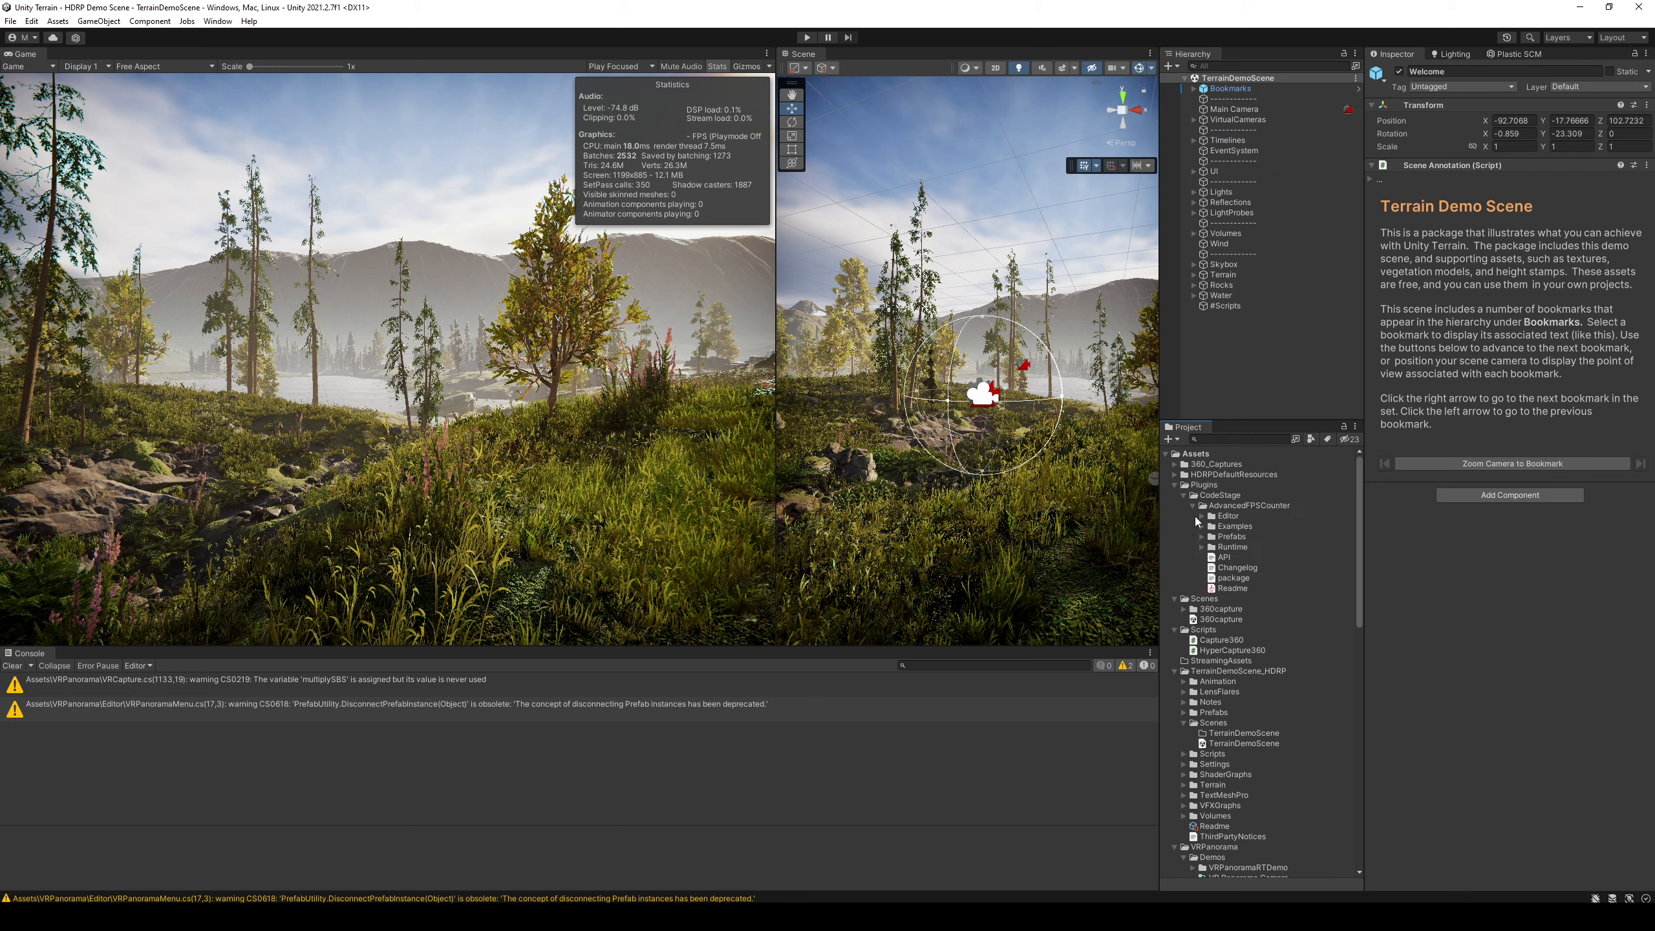
left_click(1203, 537)
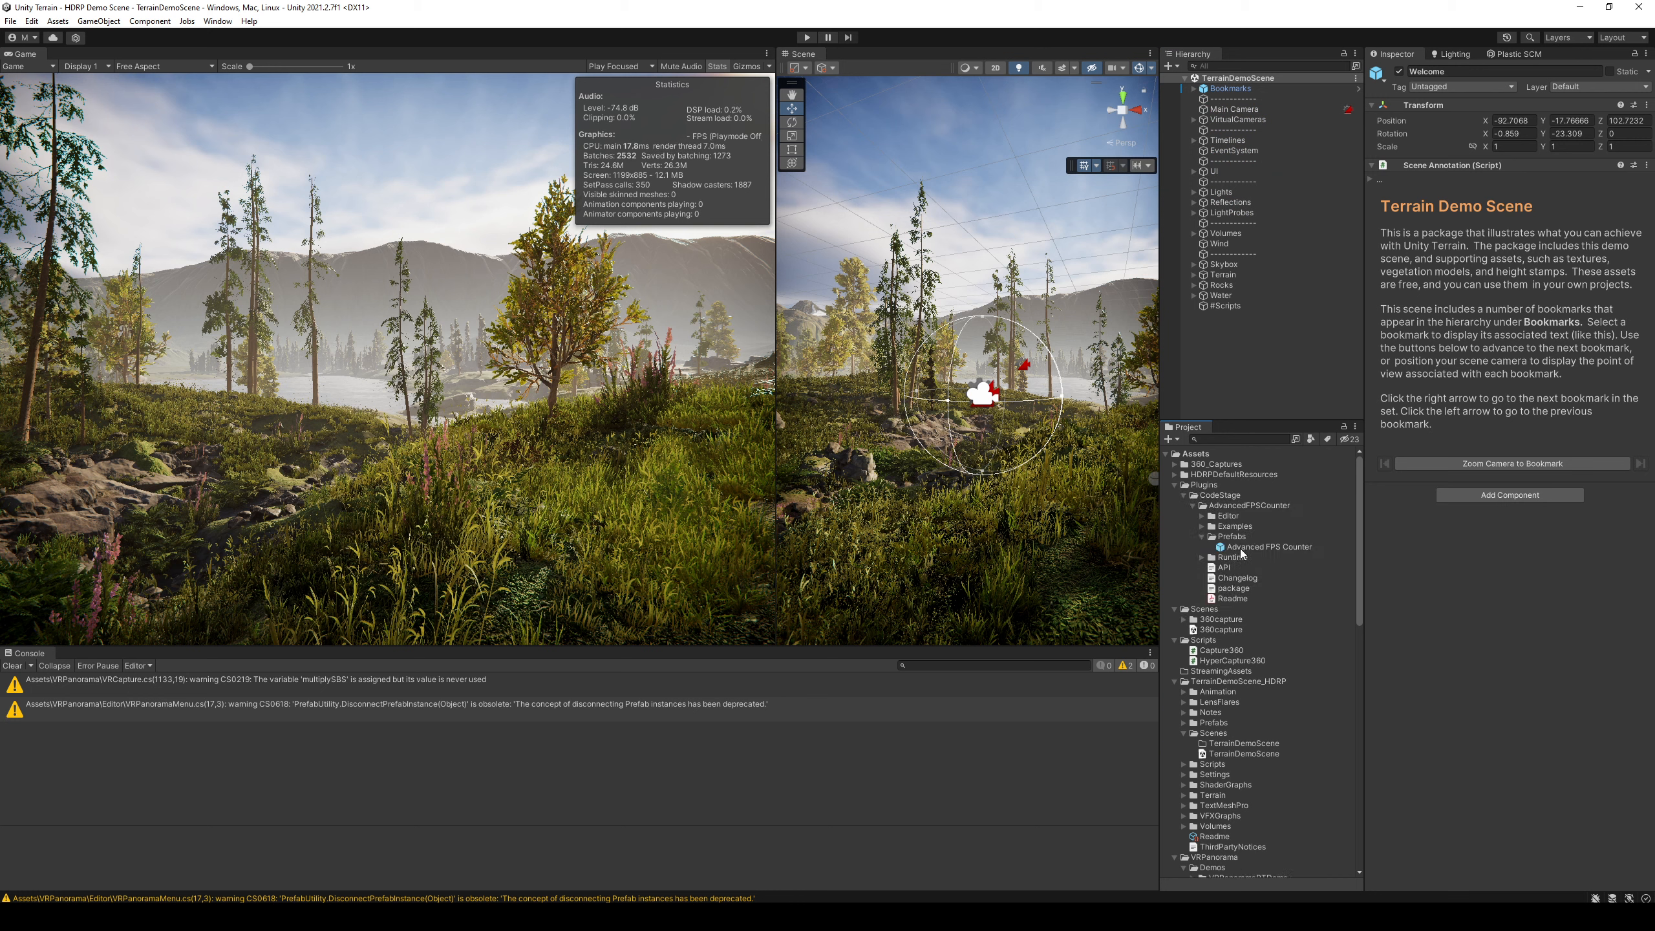
left_click_drag(1243, 553, 1244, 355)
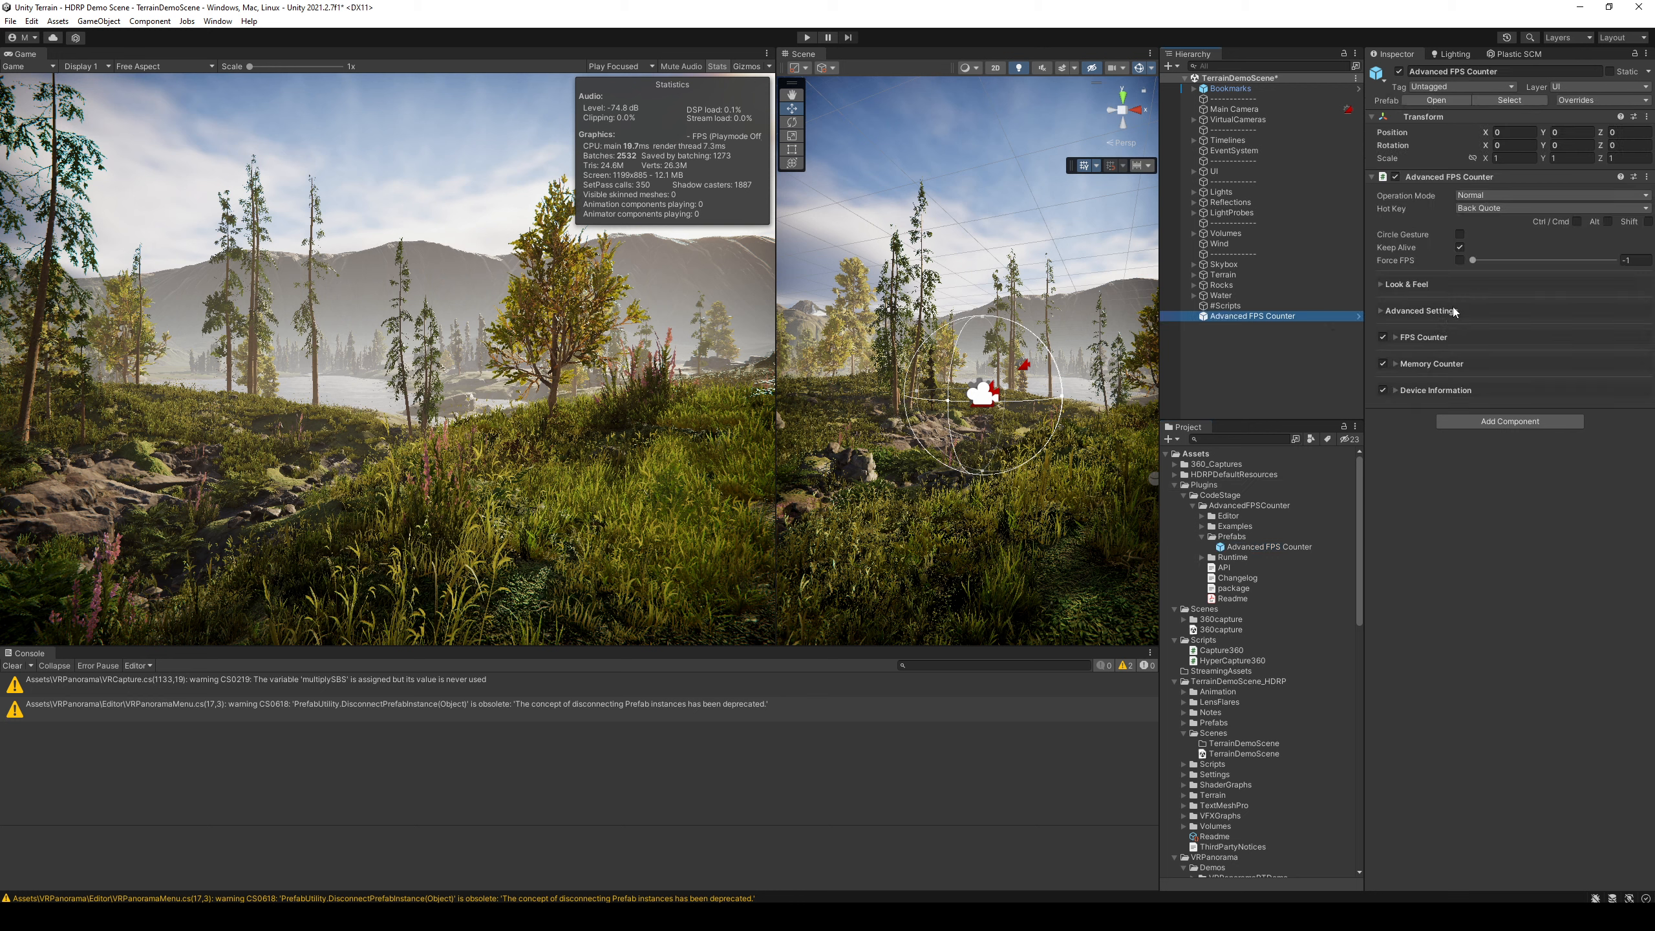
Step: Enable Auto Scale in the counter's Look & Feel settings and test it in Play mode, closing the Scene view
left_click(1419, 285)
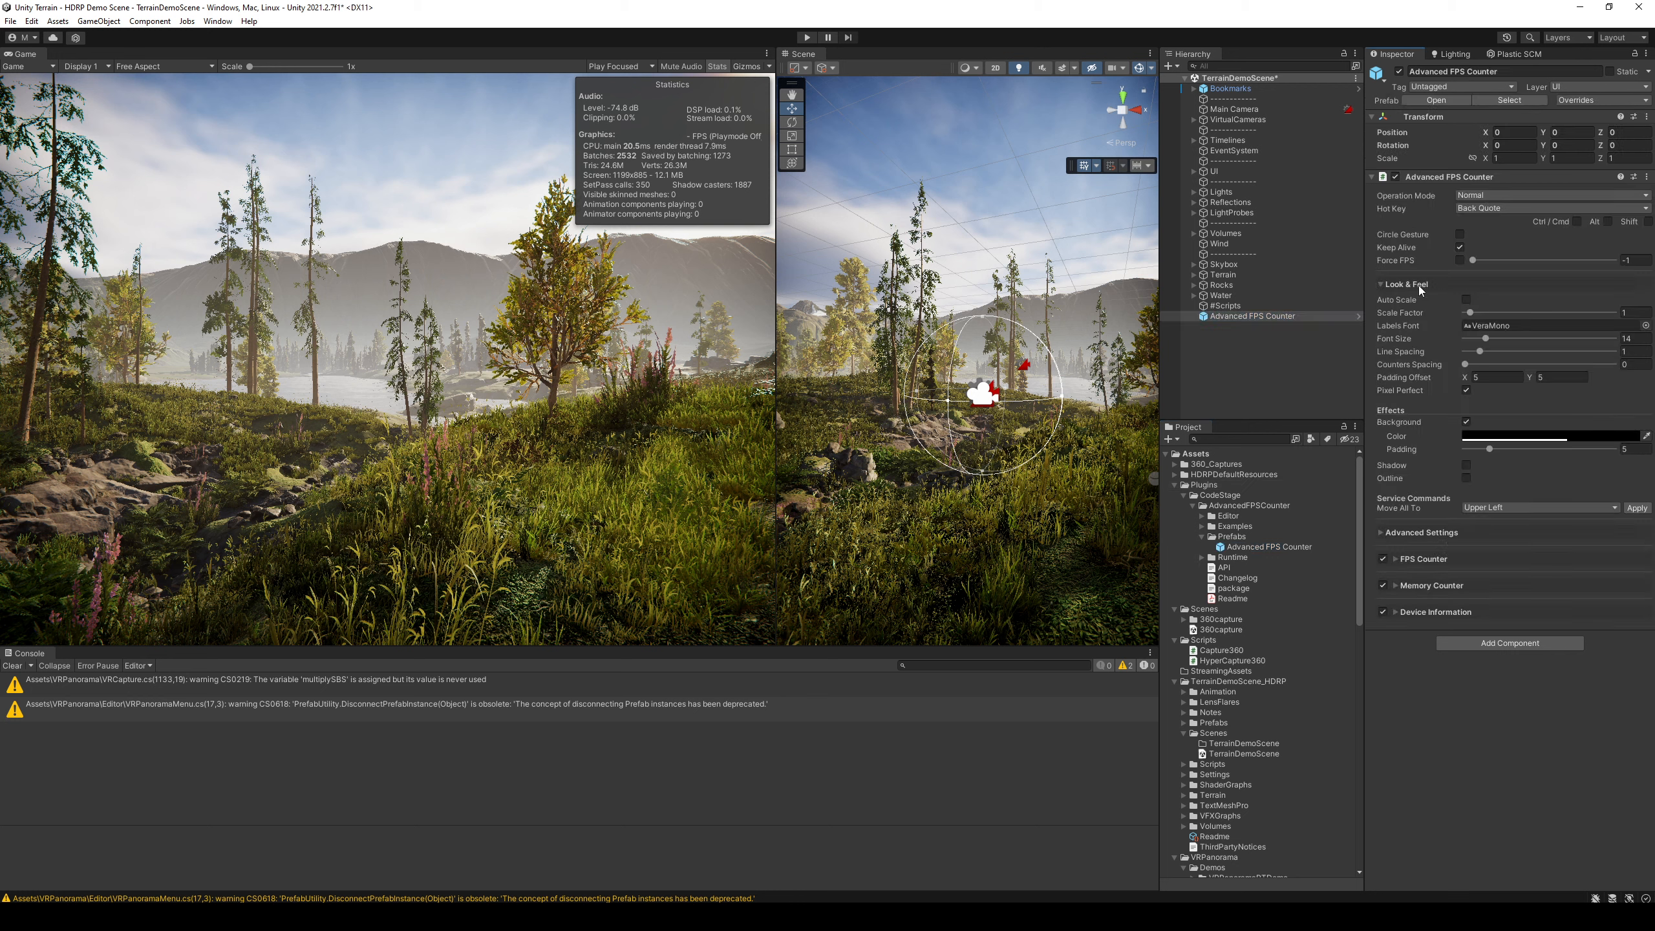
left_click(1467, 300)
left_click(716, 68)
left_click(807, 38)
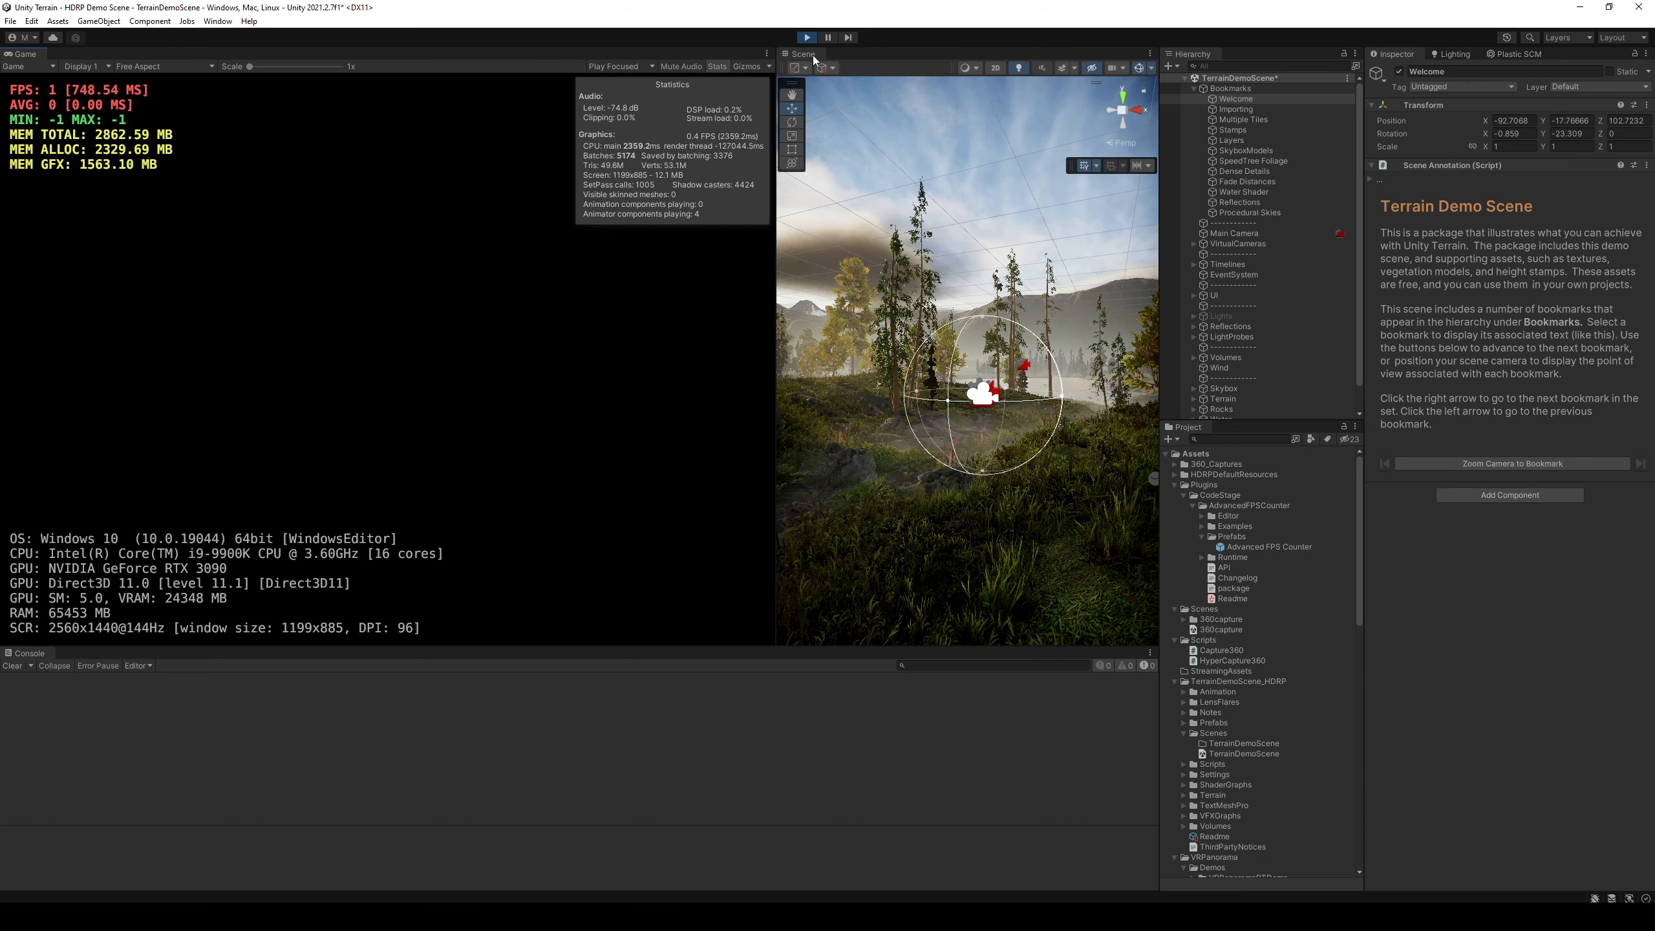
middle_click(812, 55)
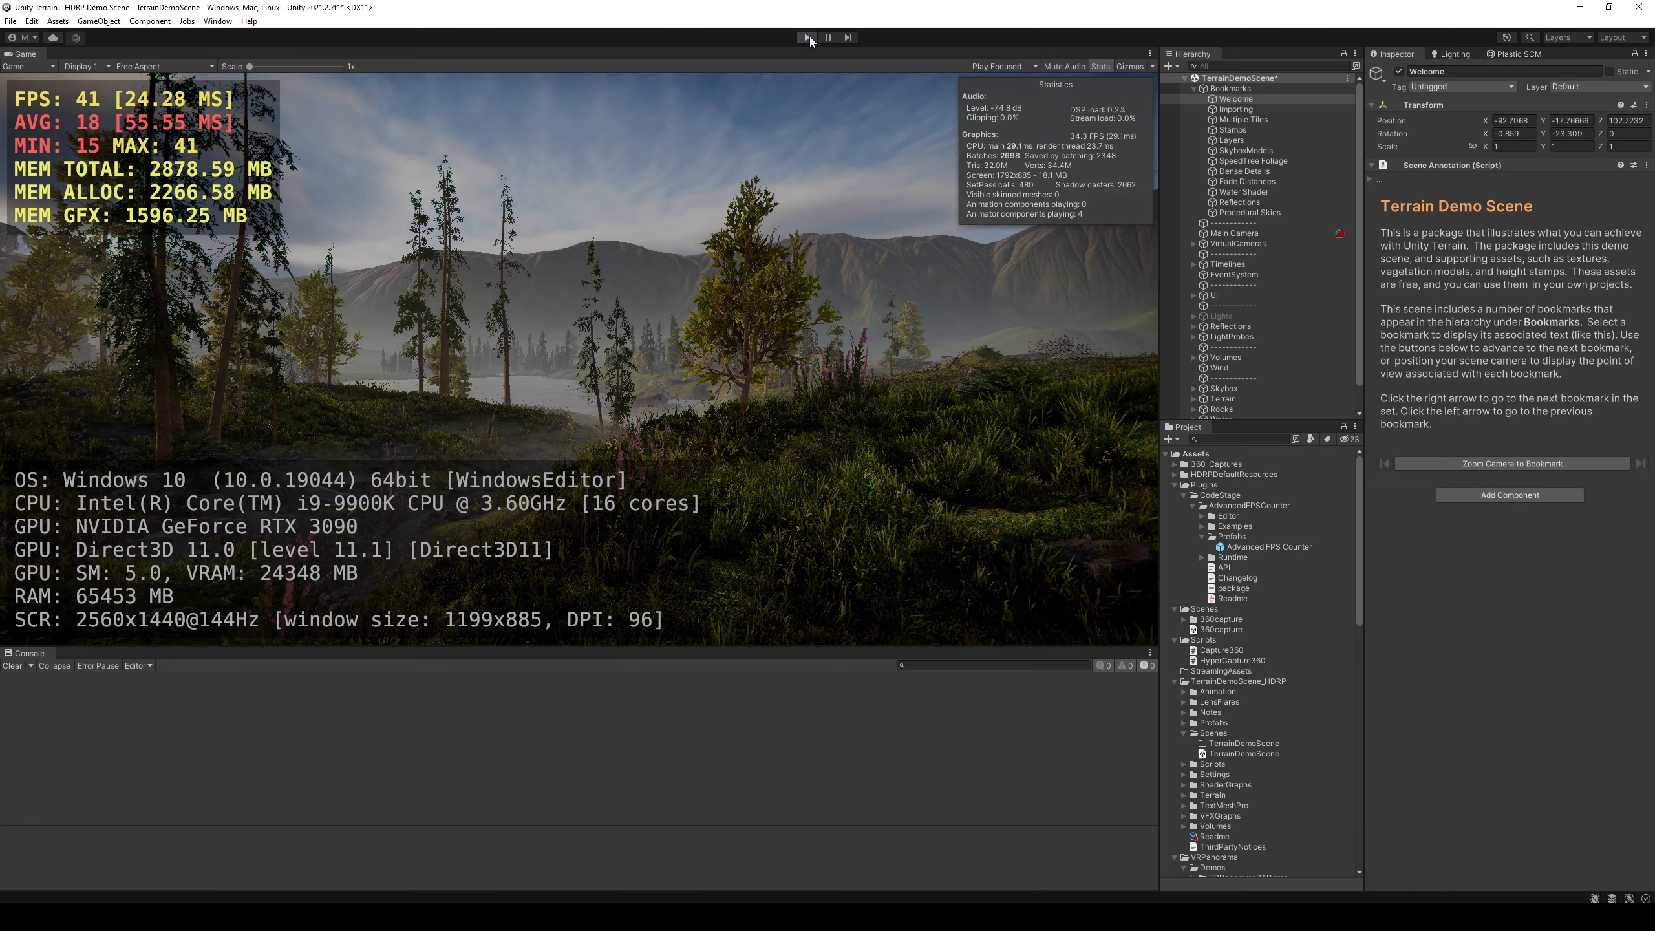
left_click(807, 37)
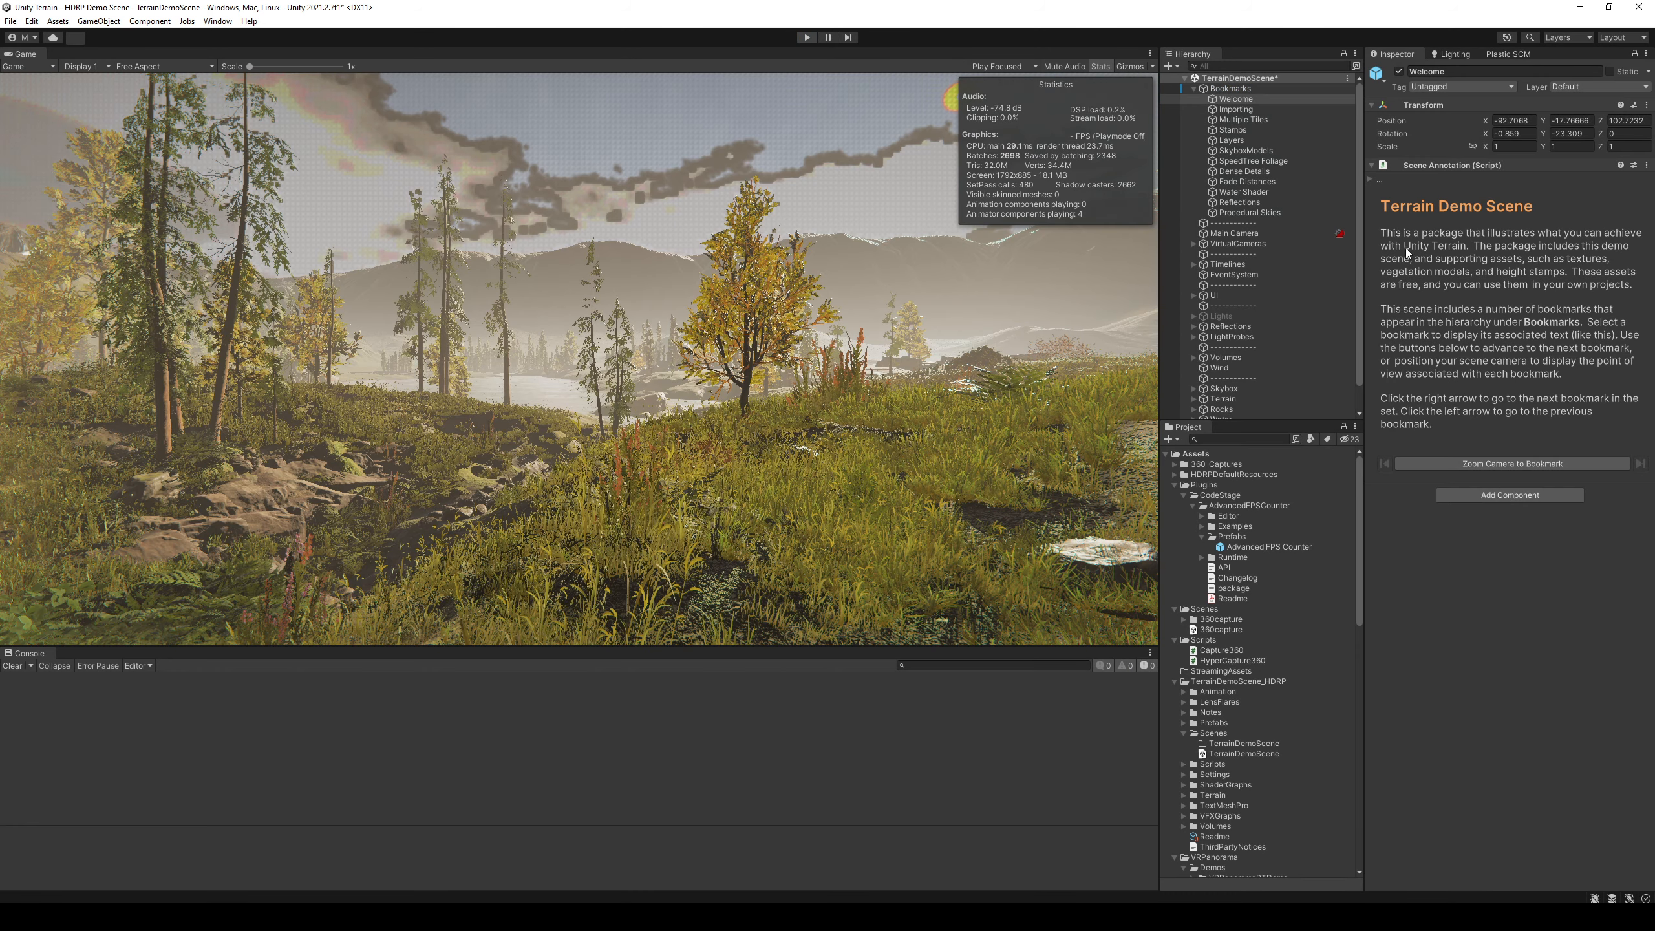
Step: Turn off Auto Scale on the Advanced FPS Counter, set its Scale Factor to 0.8 and enter Play mode
scroll(1252, 347, "down", 2)
left_click(1263, 411)
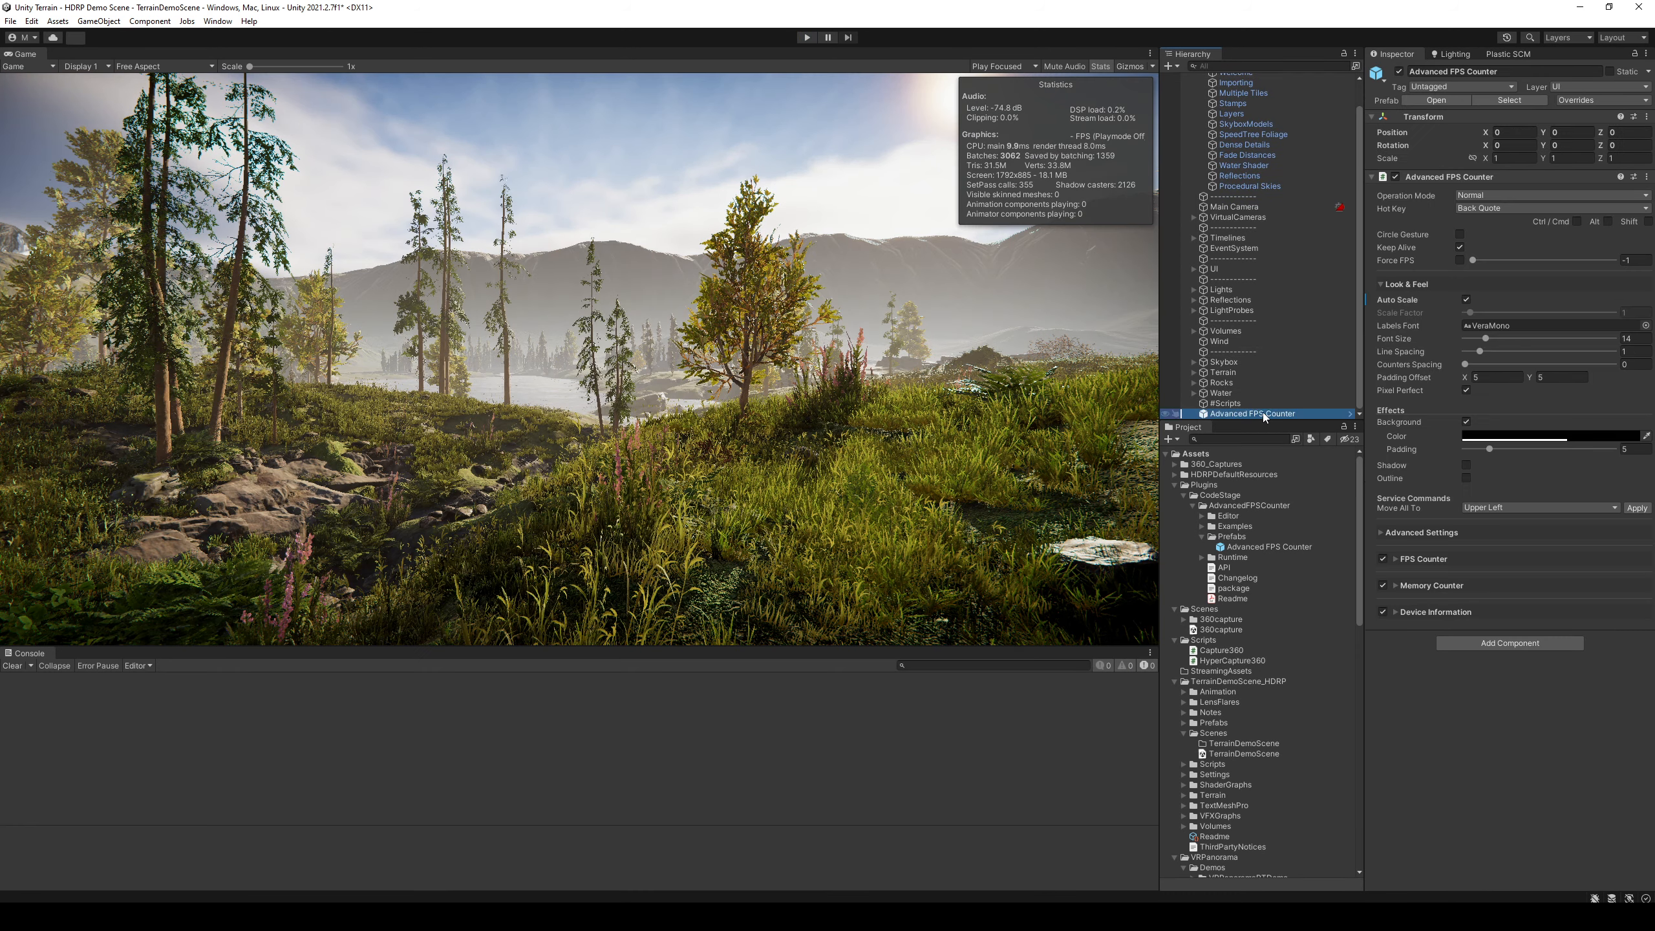
left_click(1467, 300)
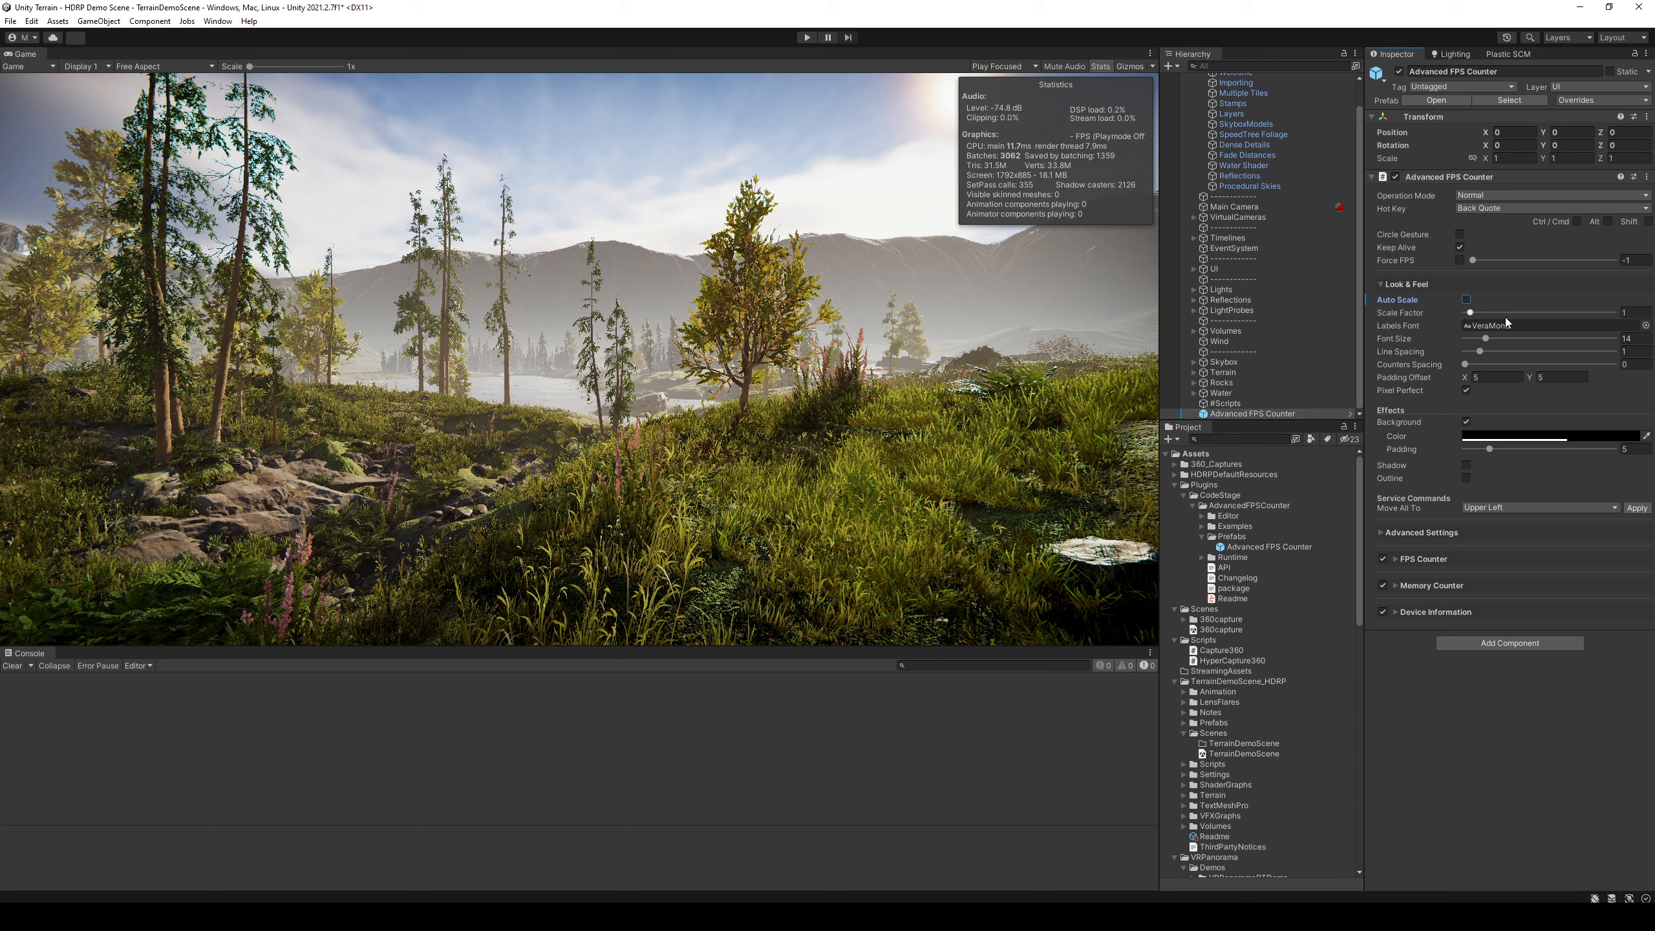
left_click(1636, 313)
type("0.8")
key("ctrl+p")
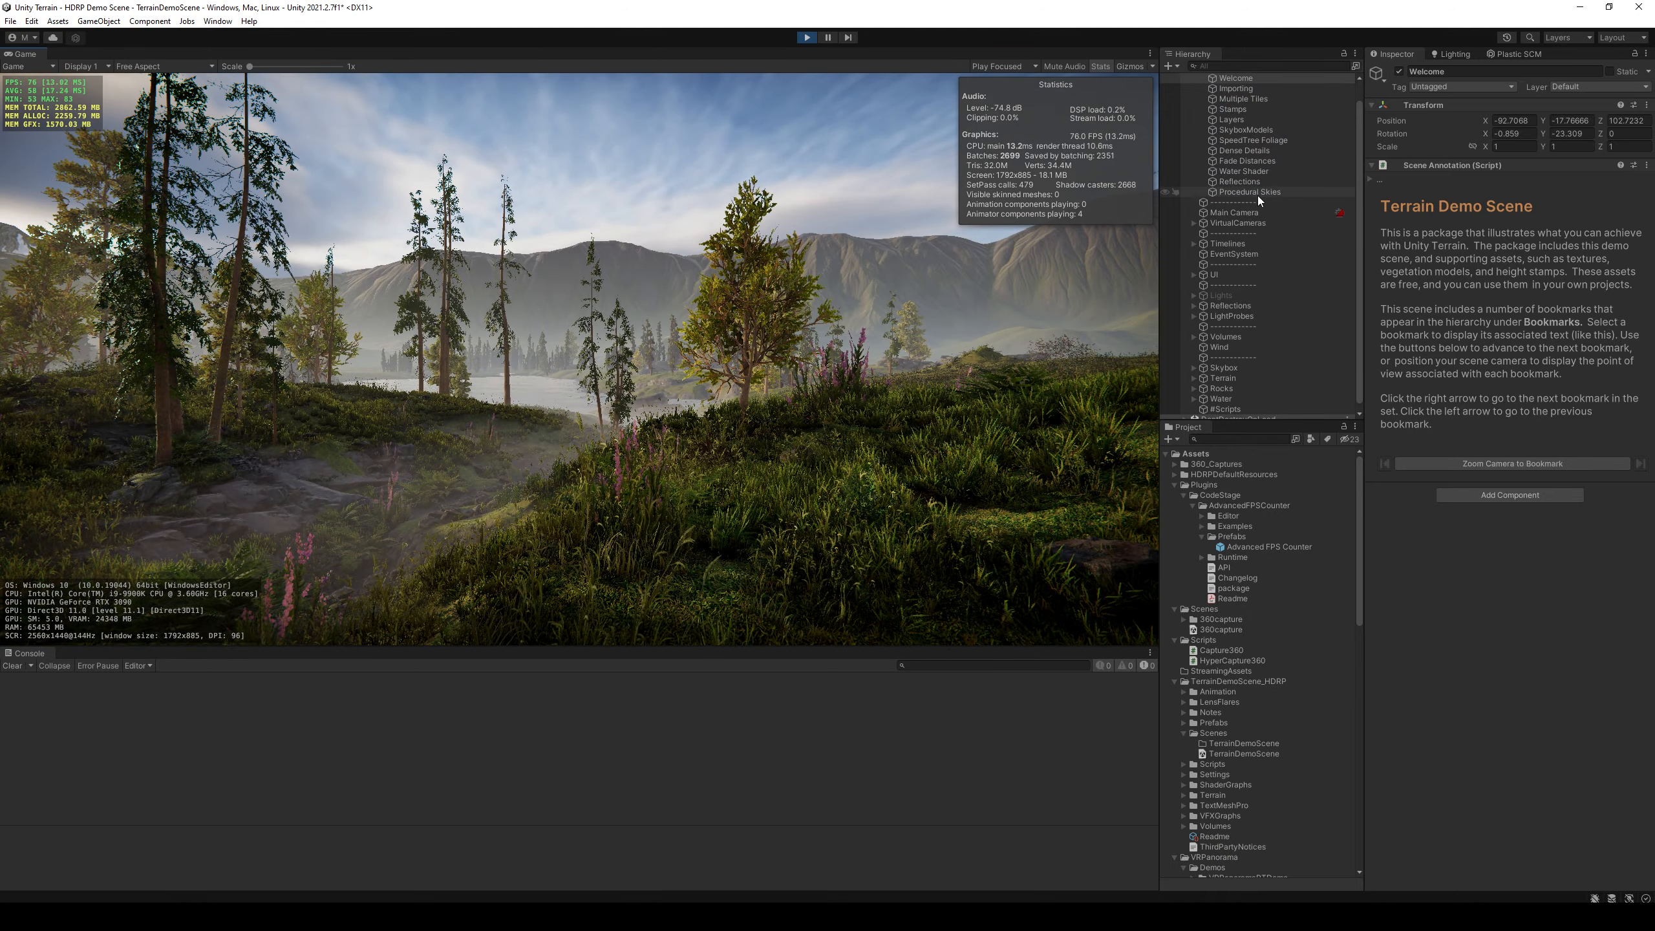
Step: Collapse the Plugins folder and restart Play mode to check the frame rate again
scroll(1257, 196, "up", 1)
left_click(1175, 485)
left_click(808, 38)
left_click(1235, 233)
left_click(809, 37)
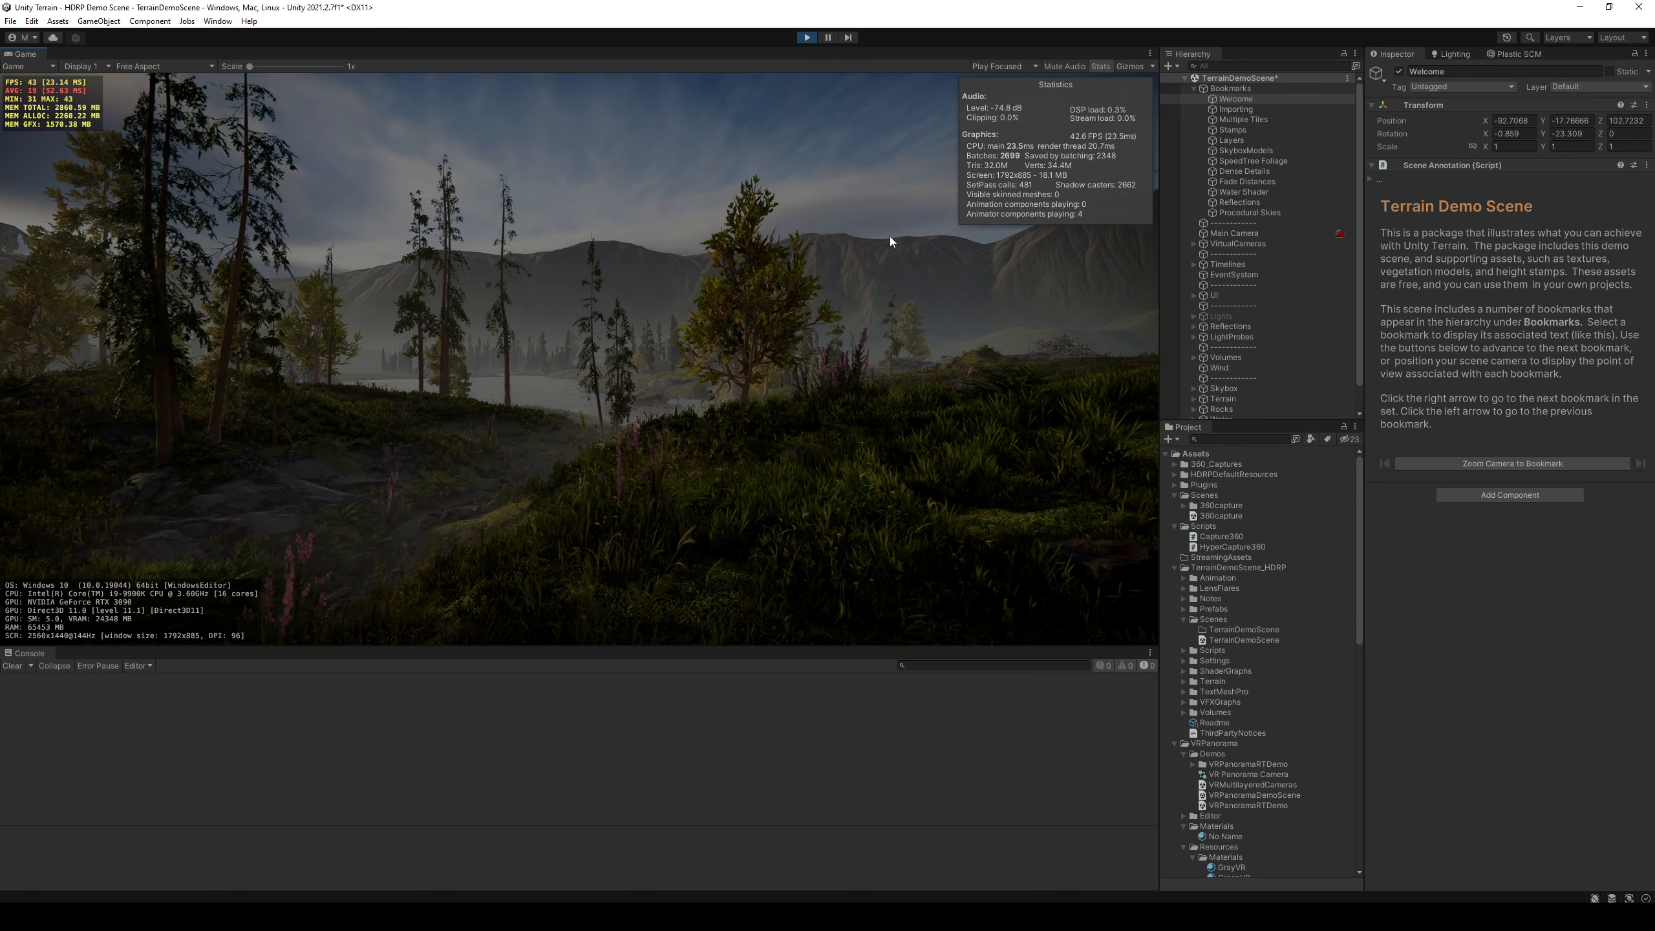
Step: Stop the play test, deactivate the Bookmarks object and save the scene
scroll(1236, 375, "down", 2)
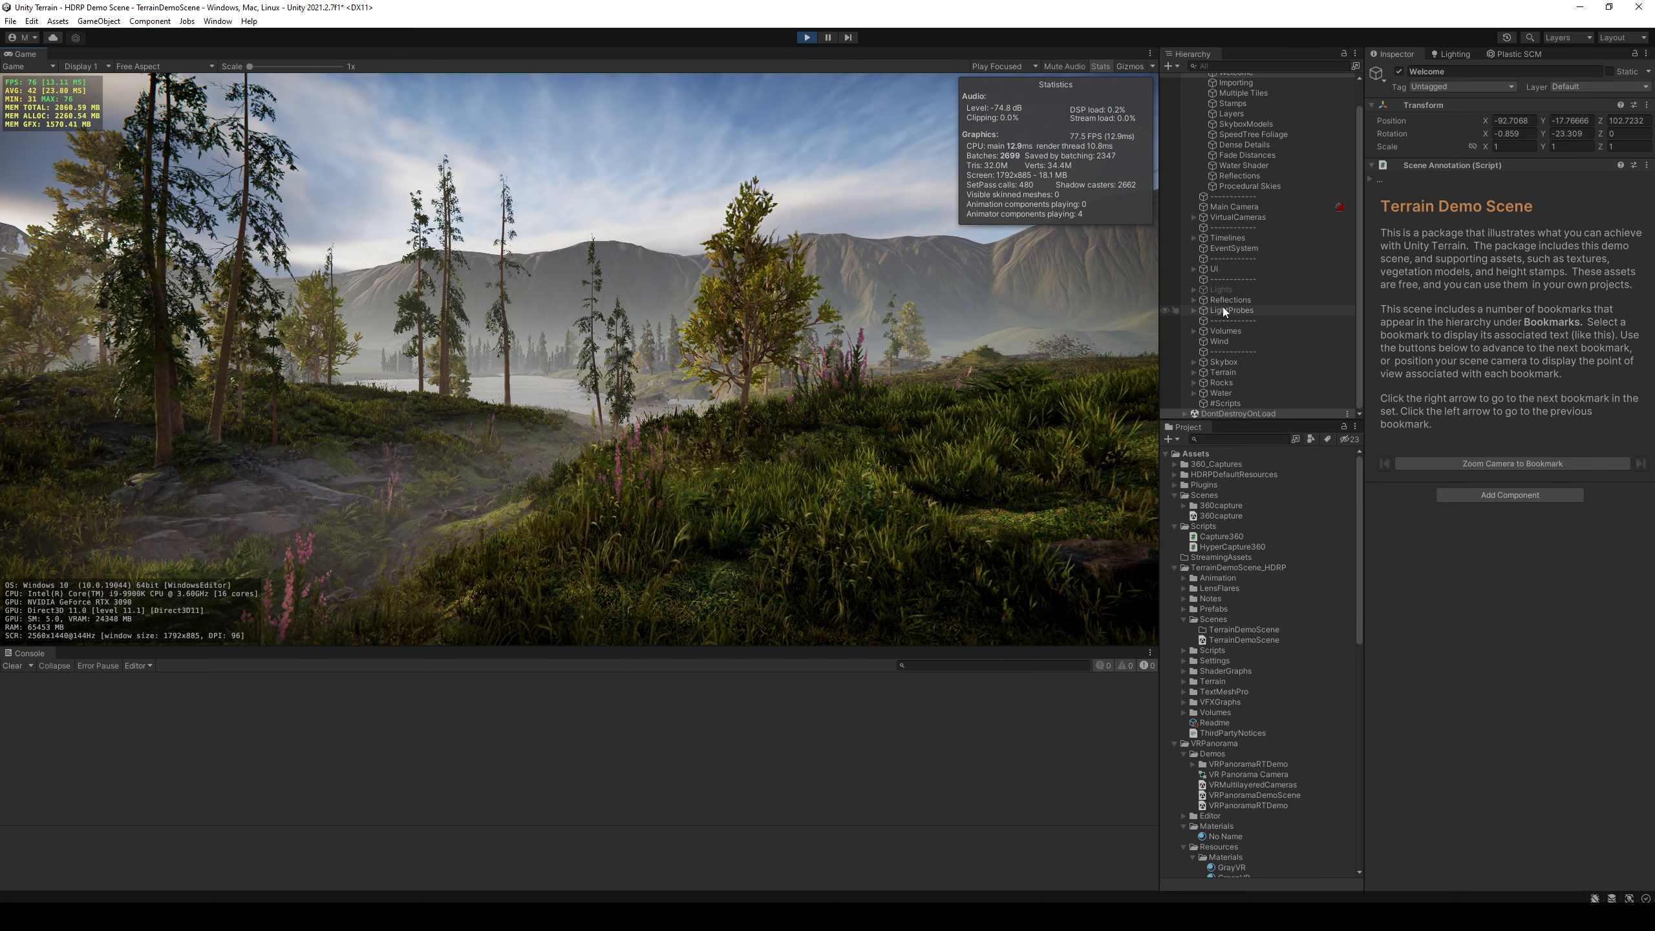
scroll(1232, 260, "up", 2)
left_click(1274, 88)
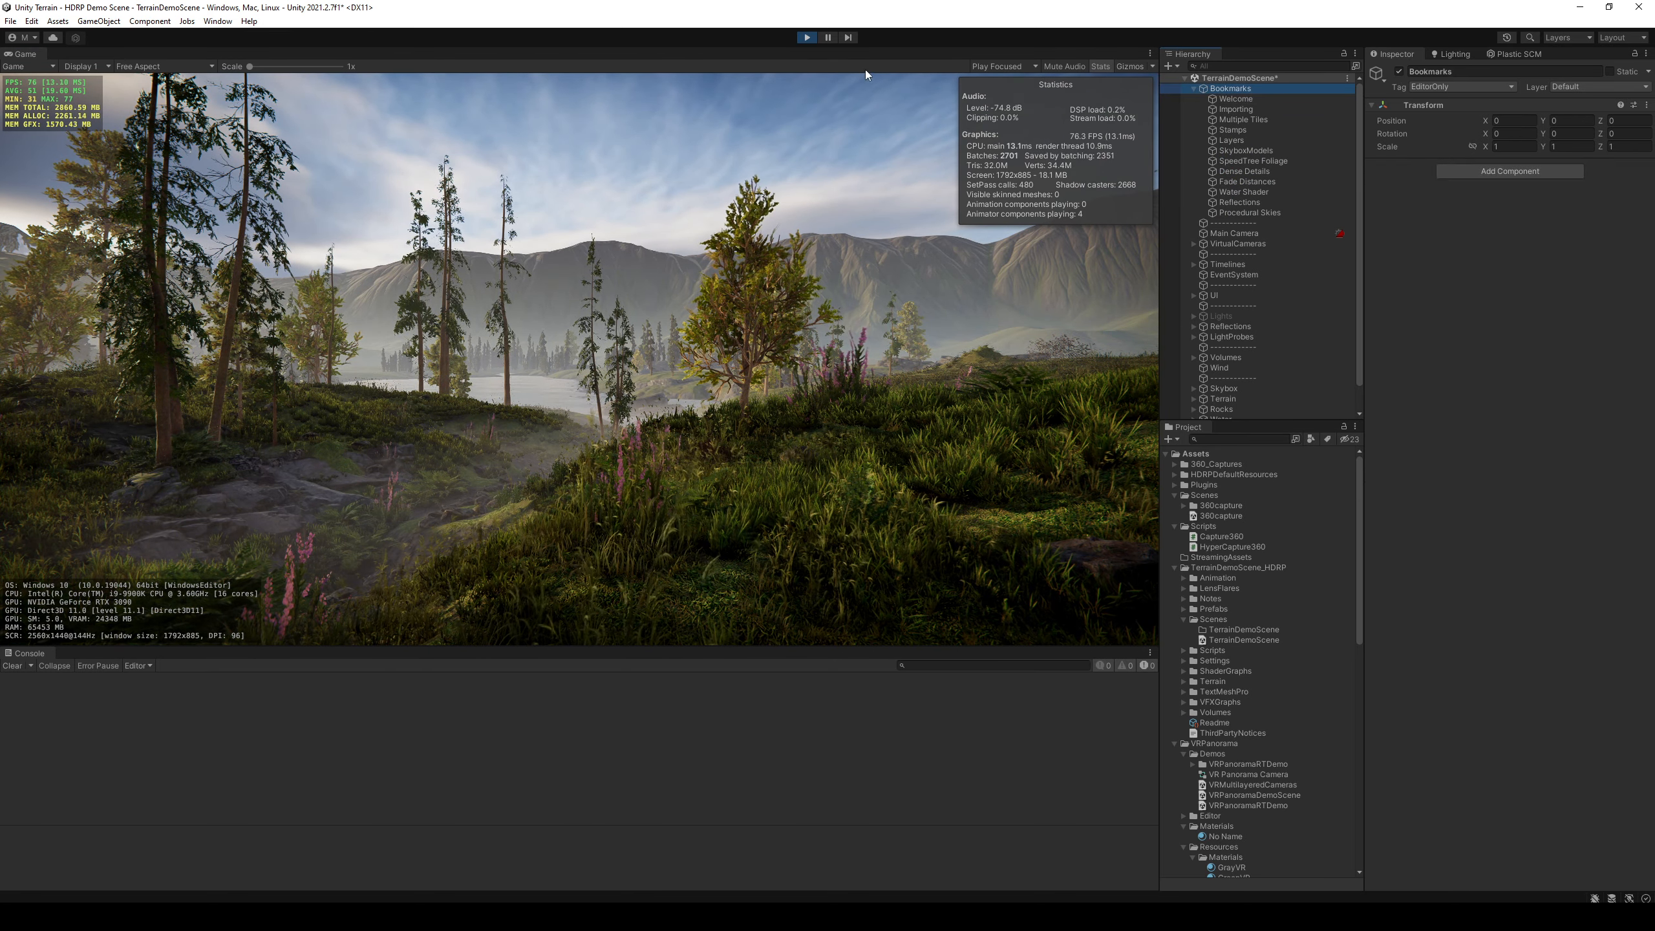
left_click(807, 40)
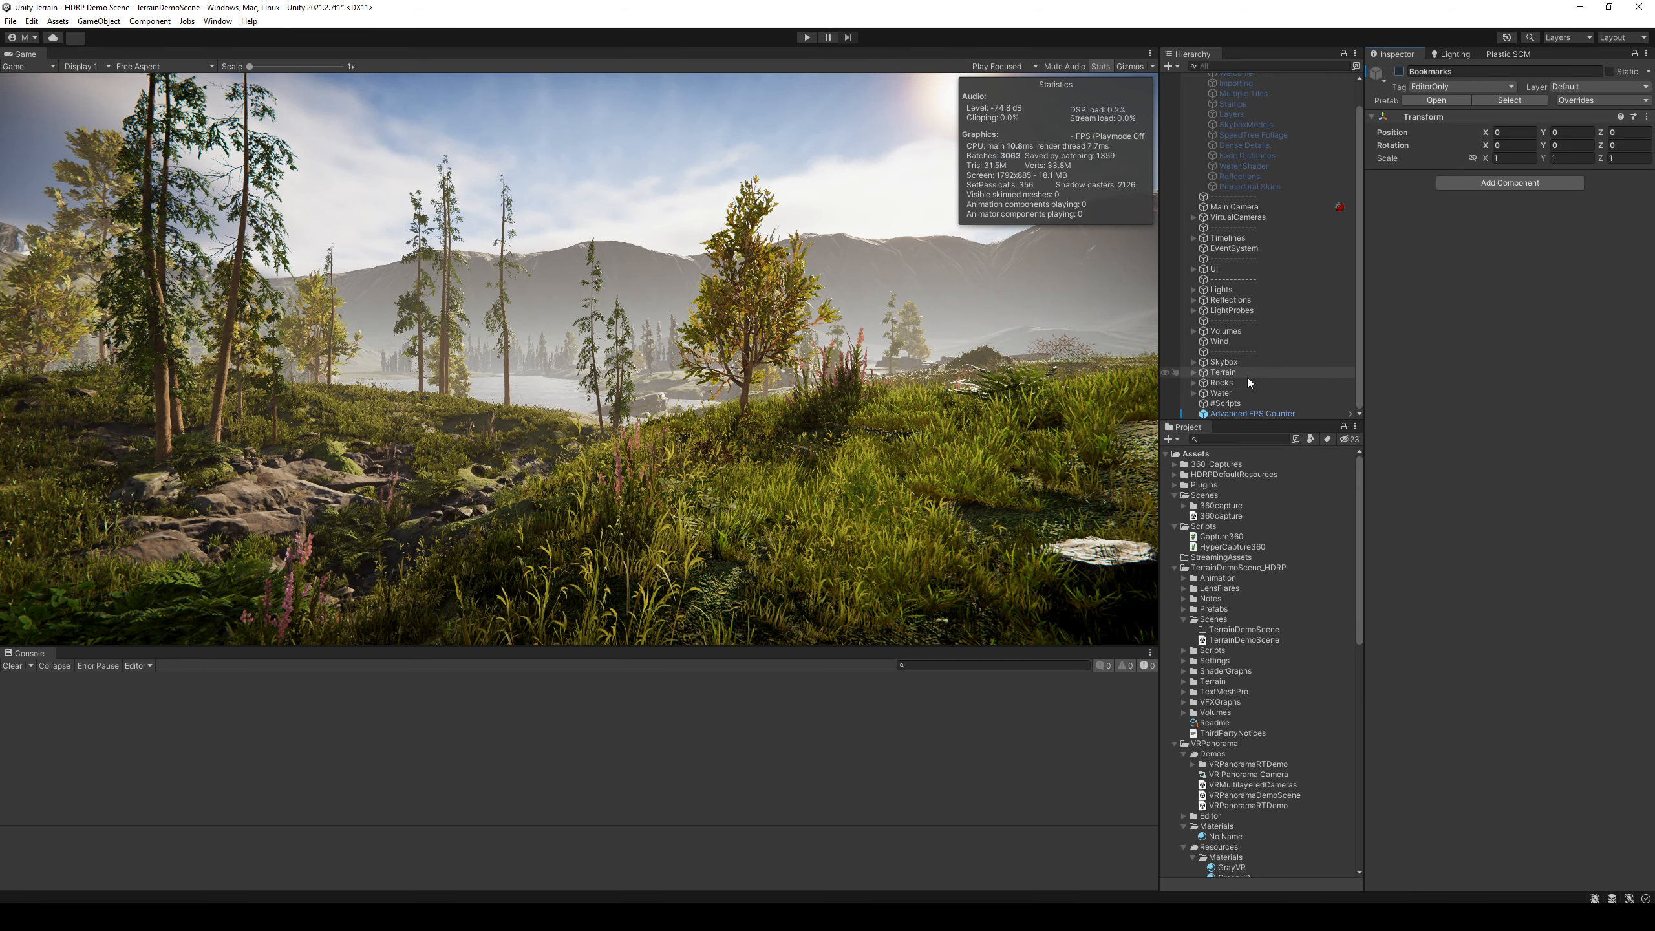
left_click(1194, 88)
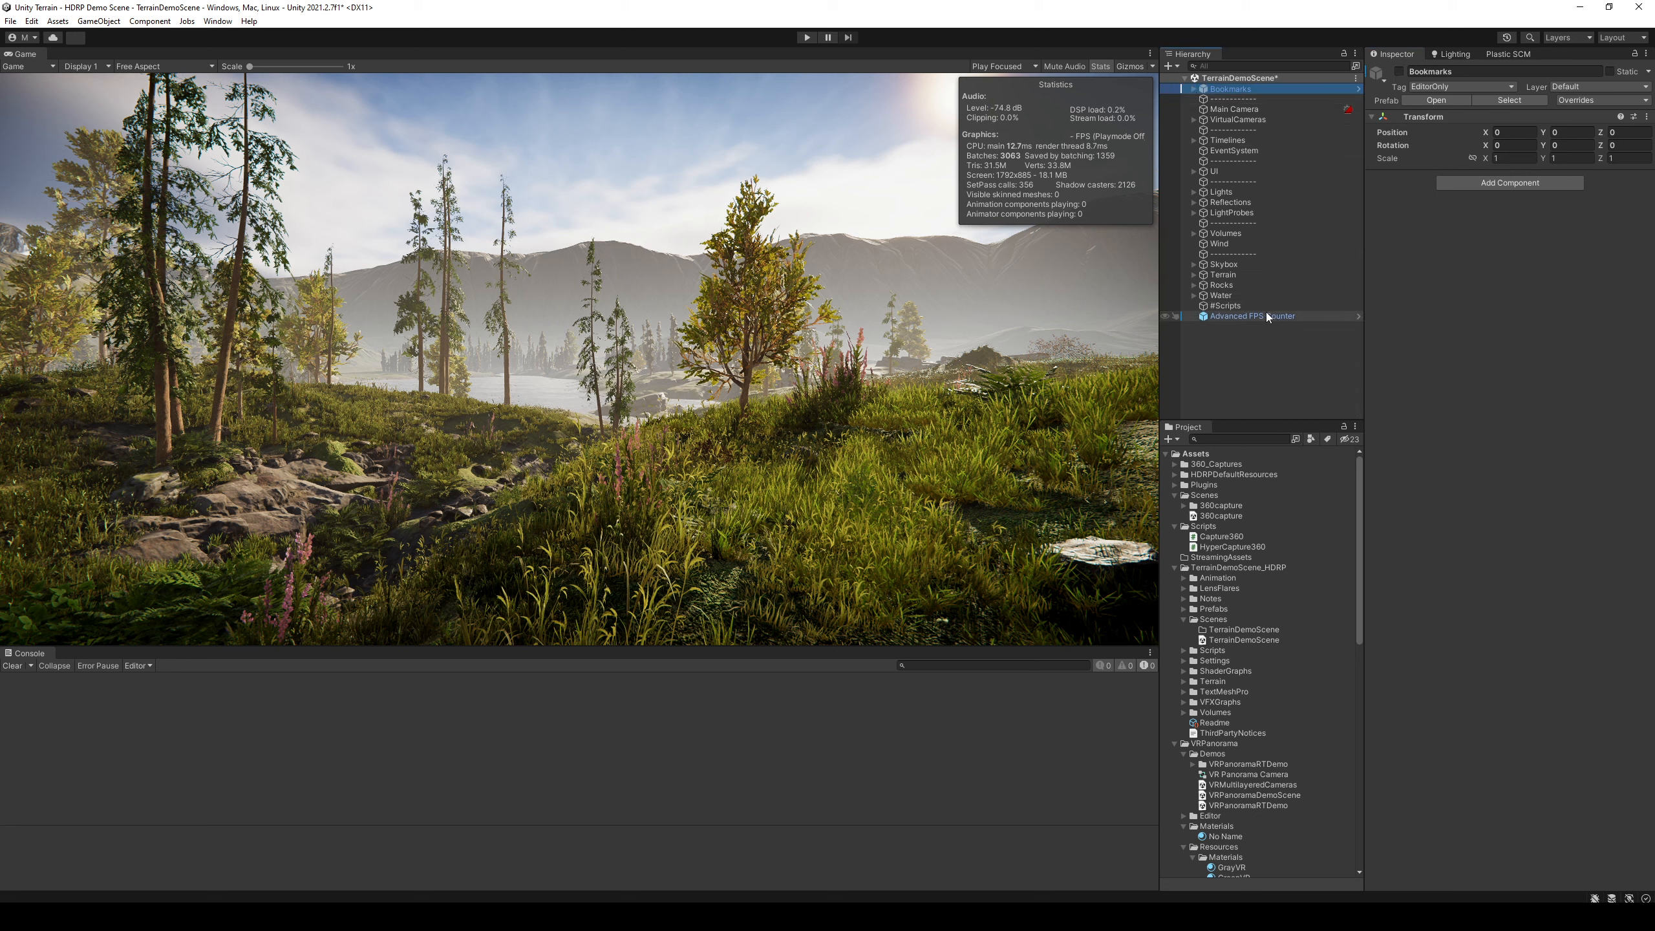
left_click(1266, 314)
key("ctrl+s")
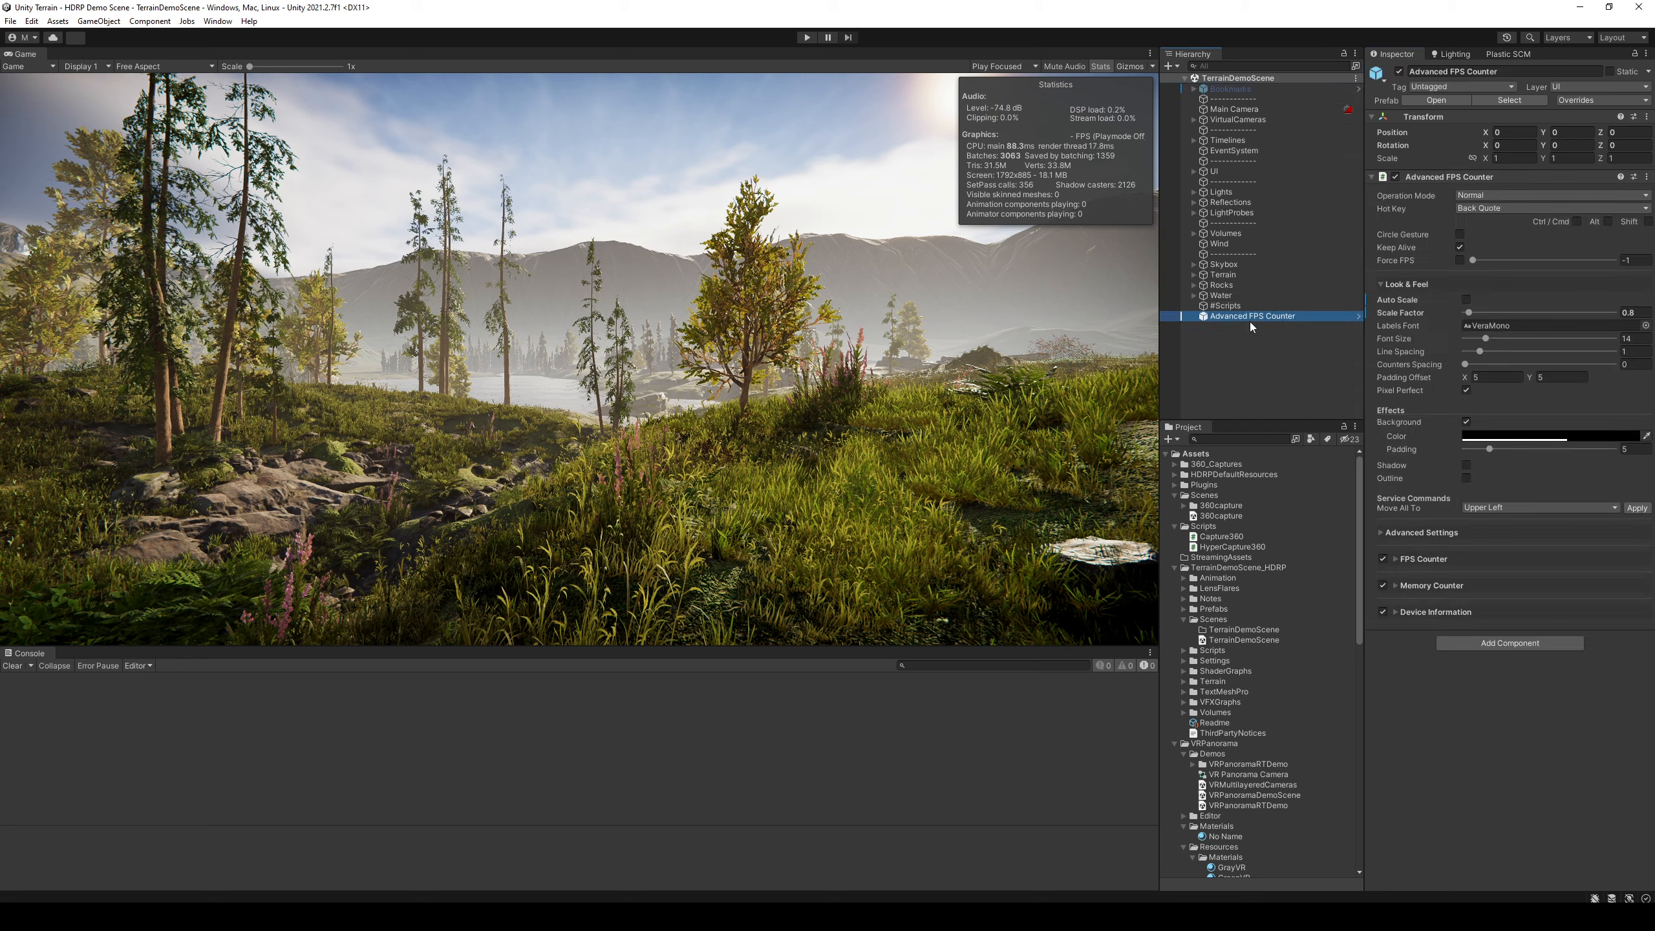
Step: Enable Use Custom Quality for DLSS on the Main Camera and run the scene in Play mode
left_click(1252, 109)
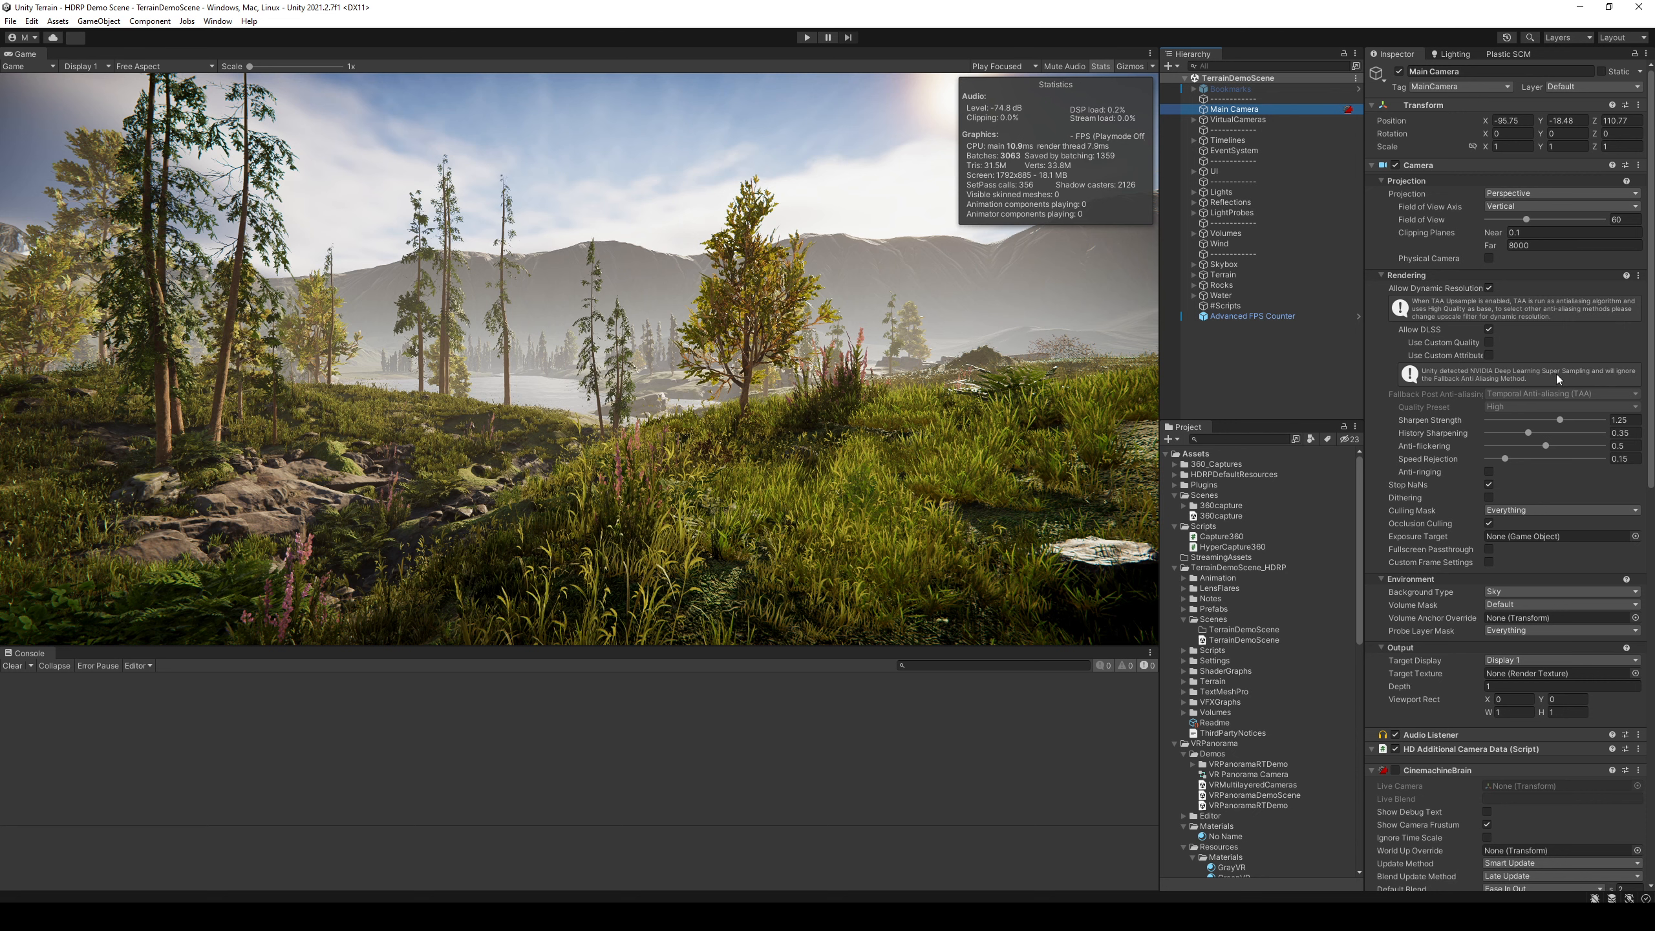
left_click(1490, 342)
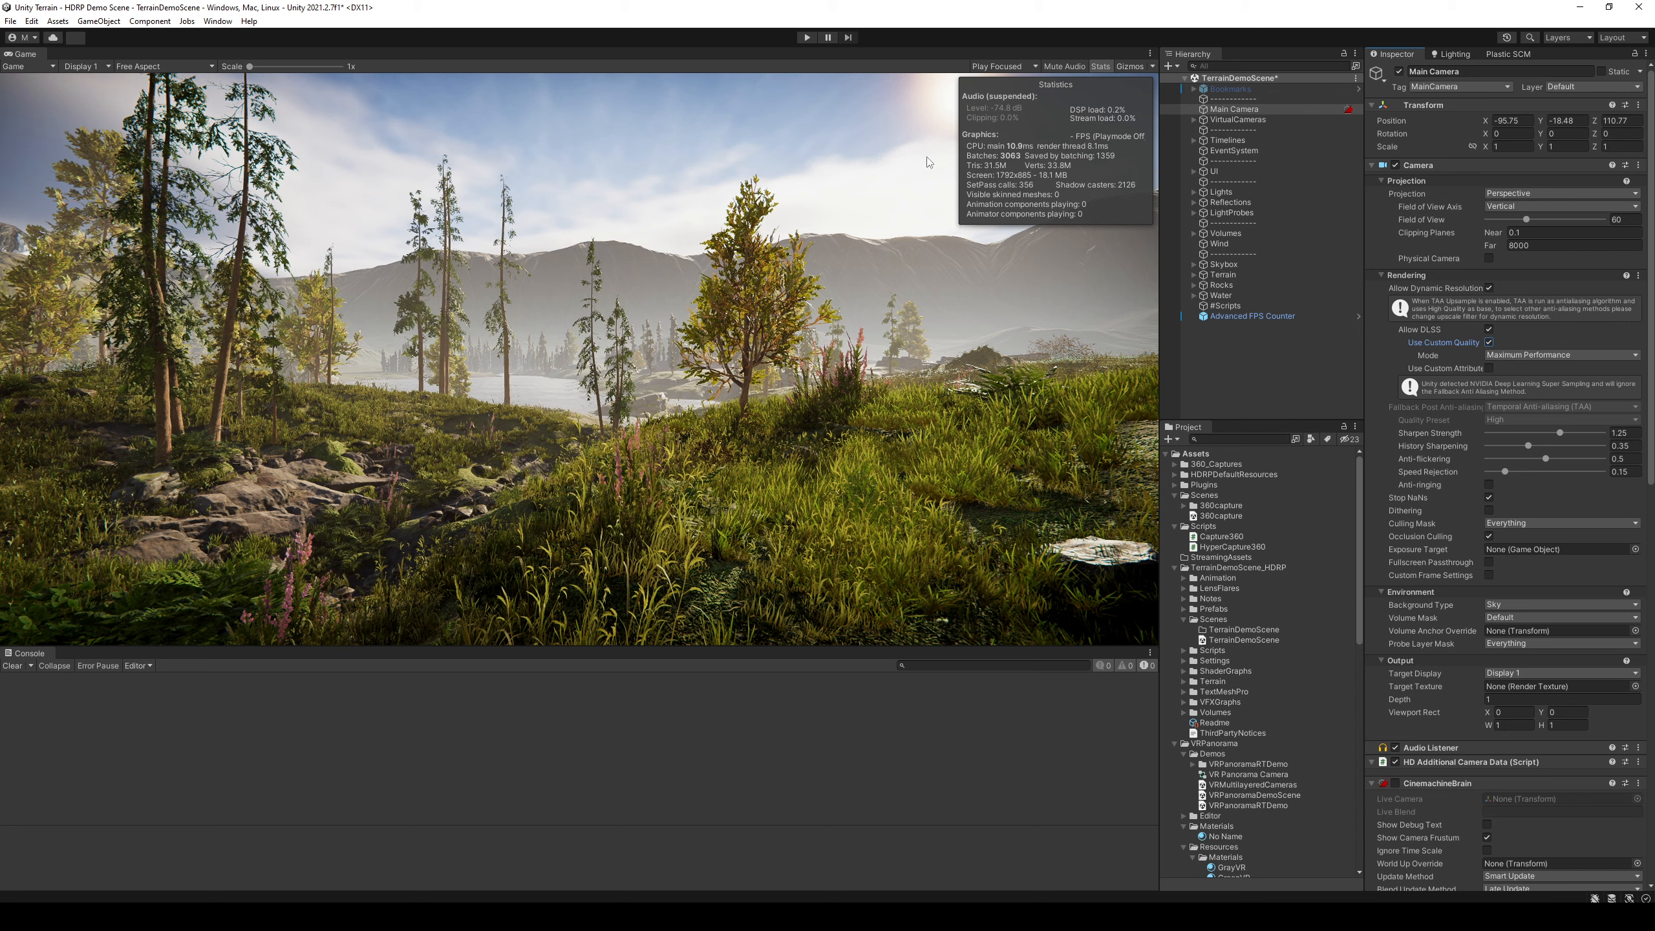
left_click(808, 38)
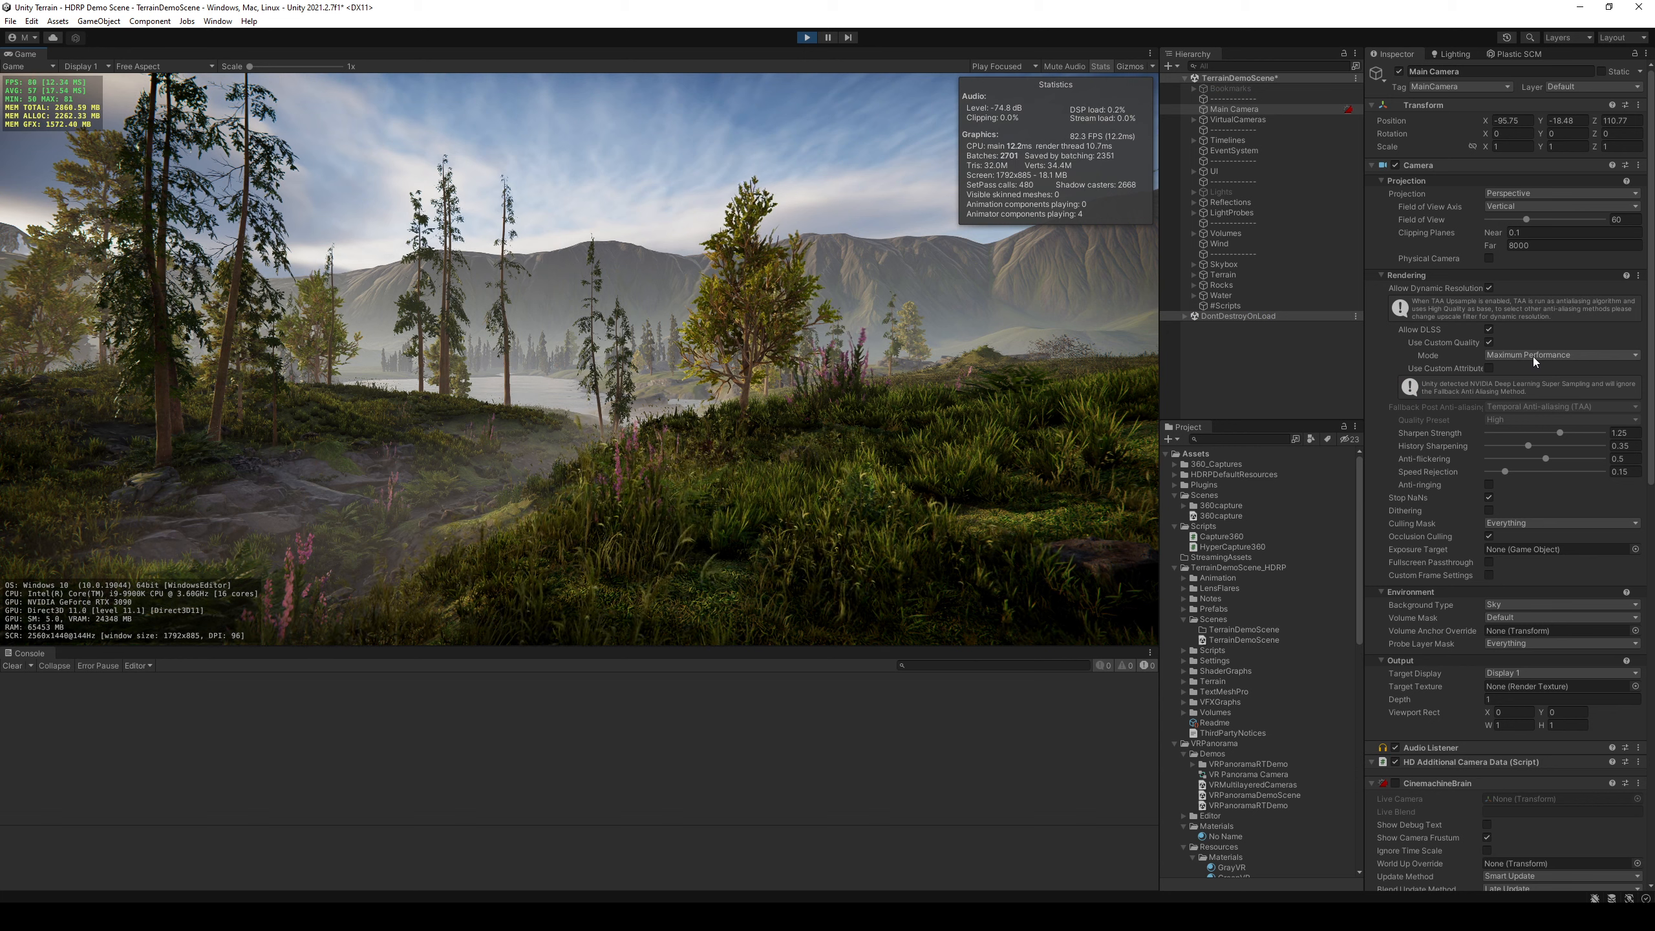
Step: Try the camera's DLSS mode Maximum Quality during play, then switch it to Ultra Performance
left_click(1534, 355)
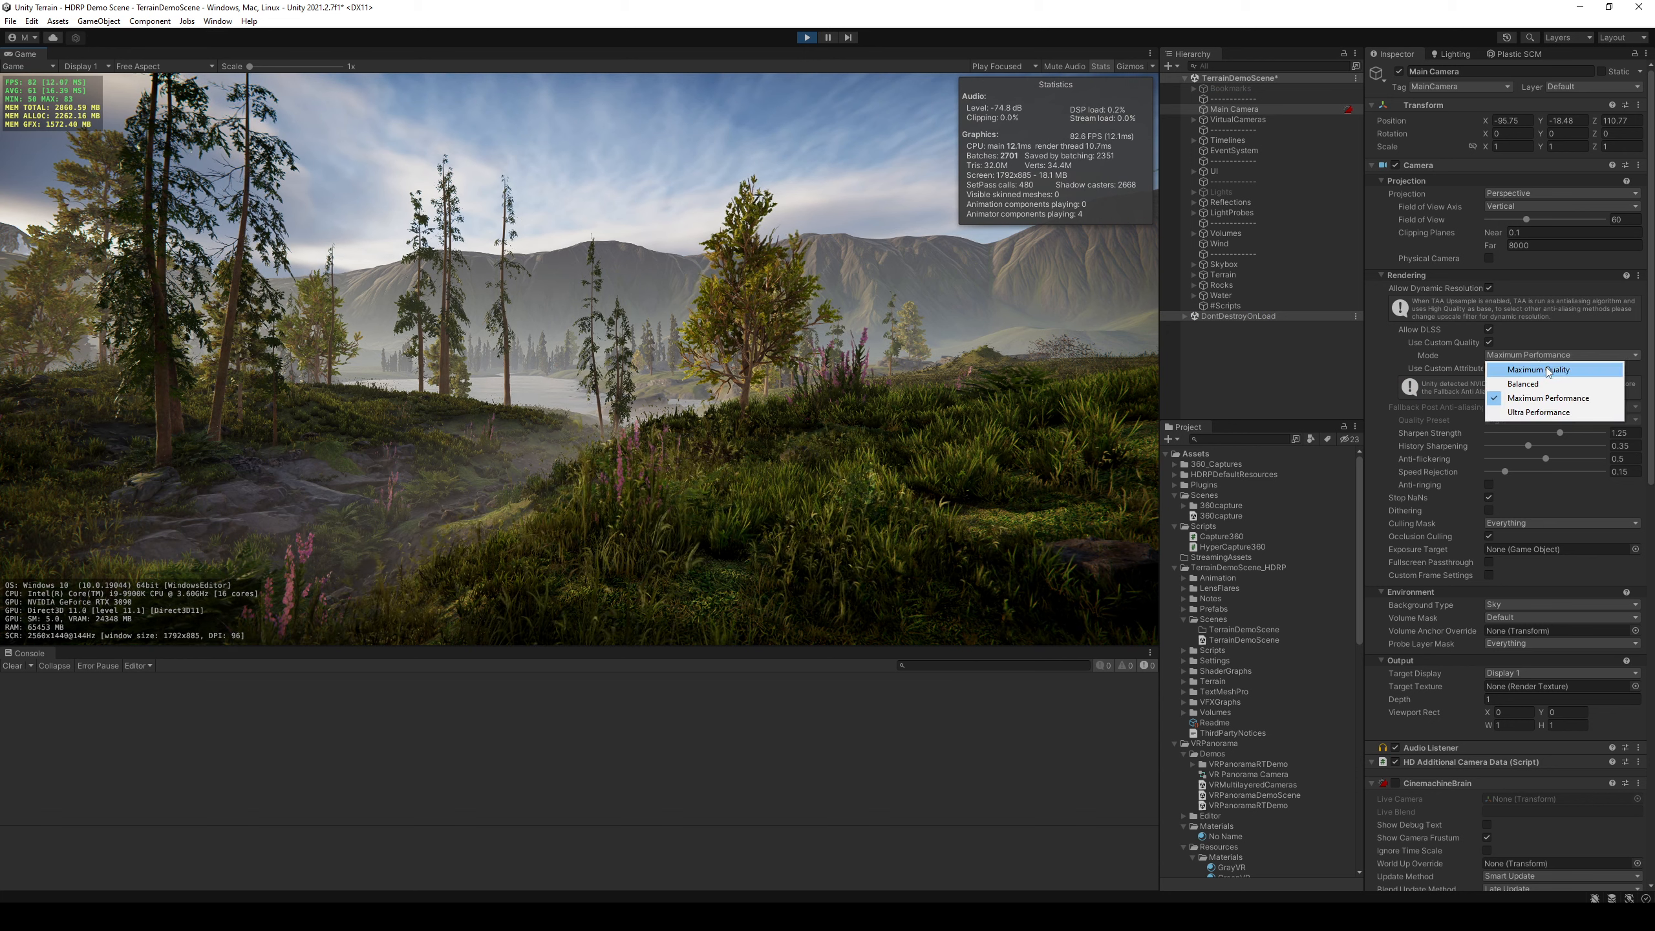
left_click(1549, 370)
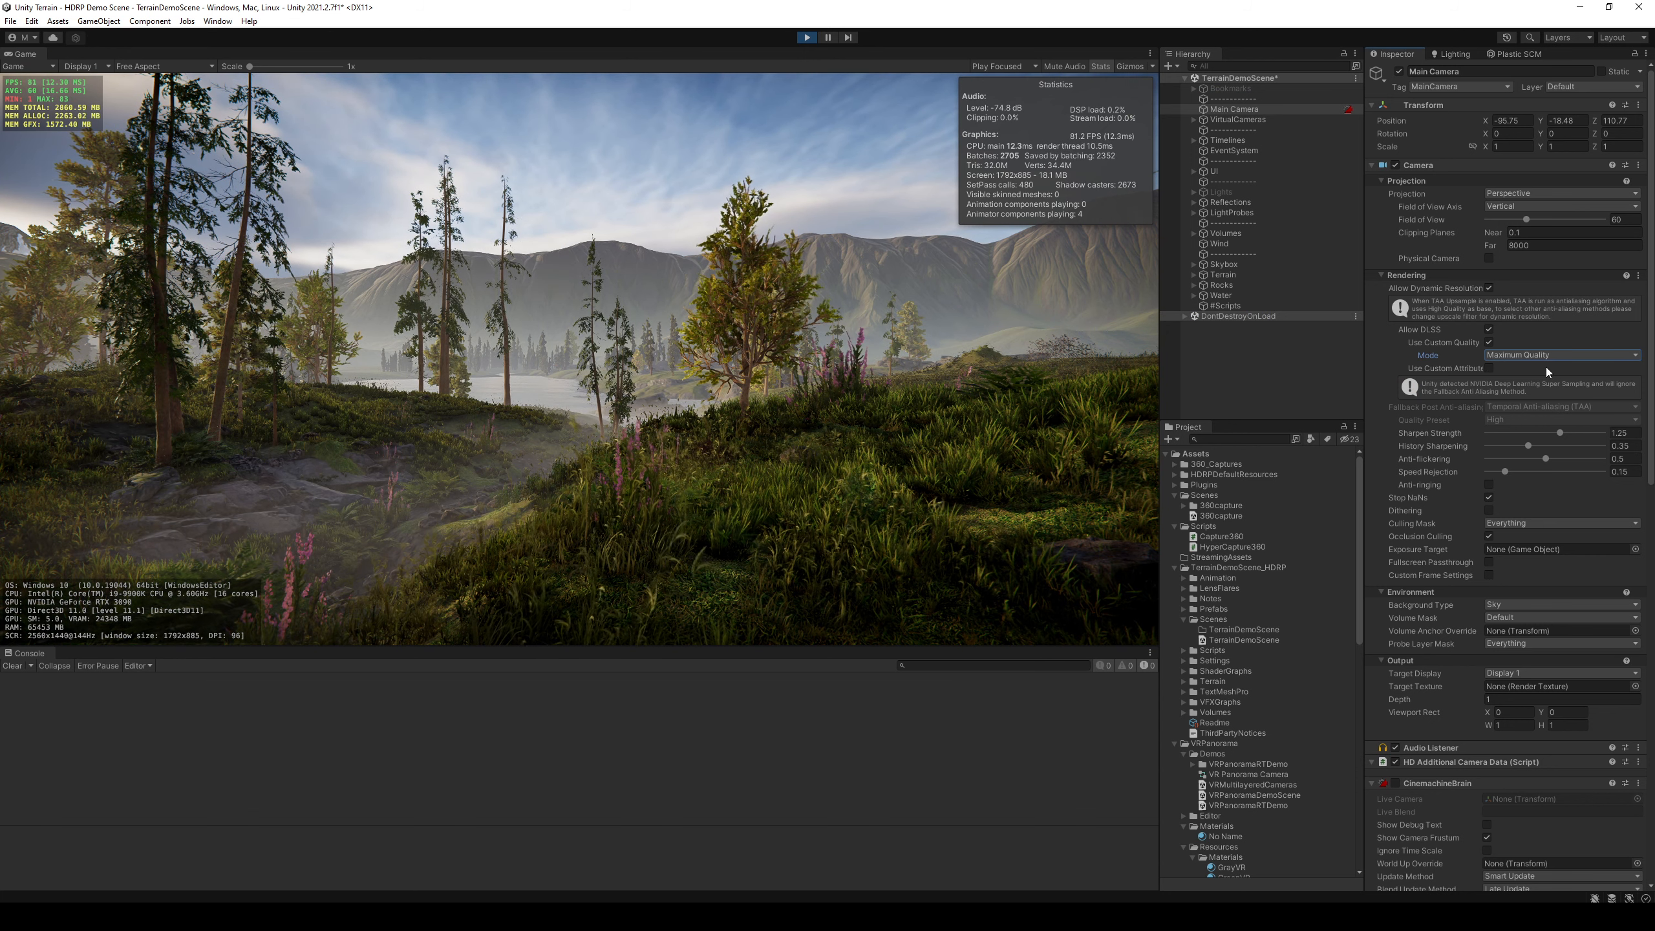
left_click(1537, 357)
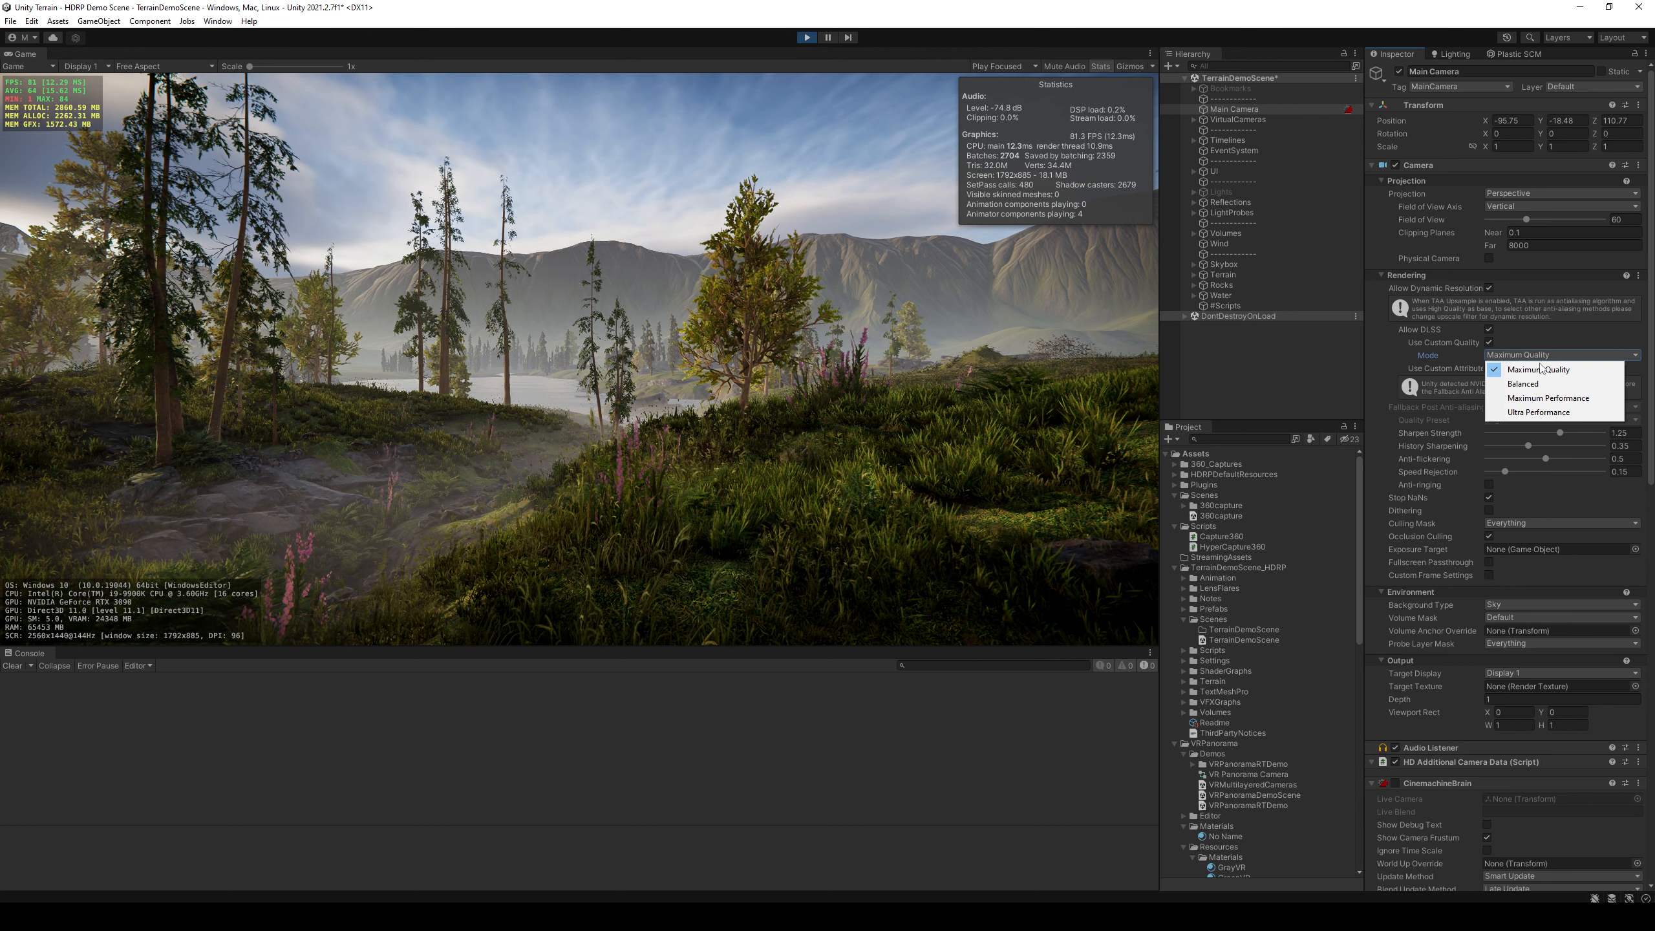
left_click(1551, 413)
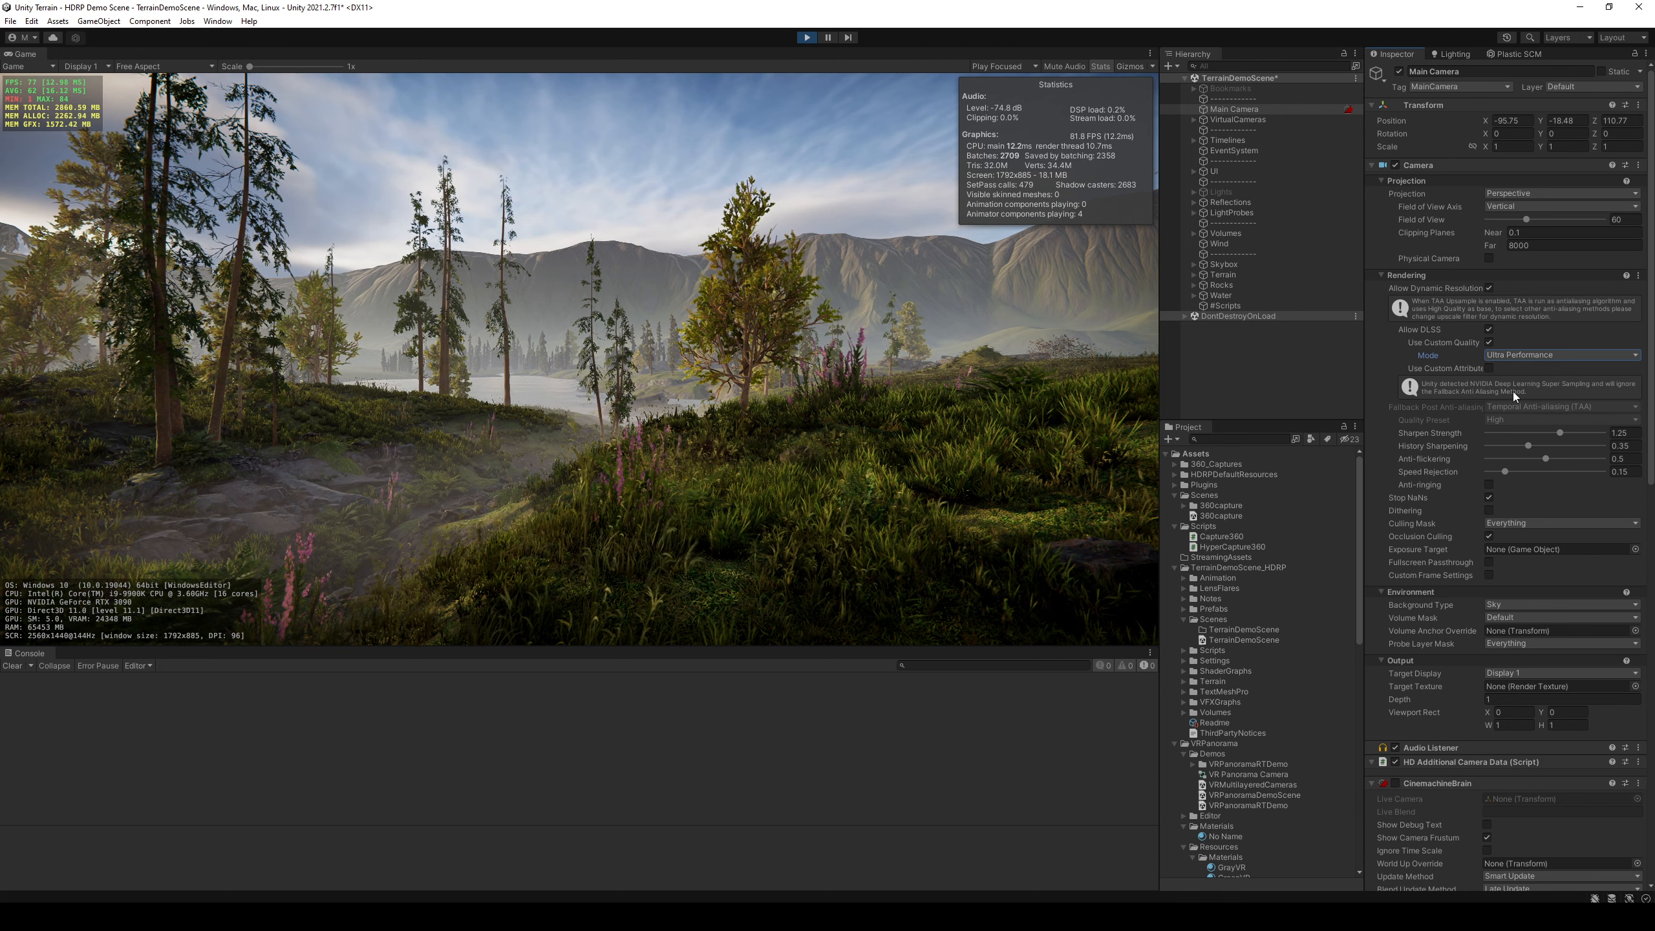